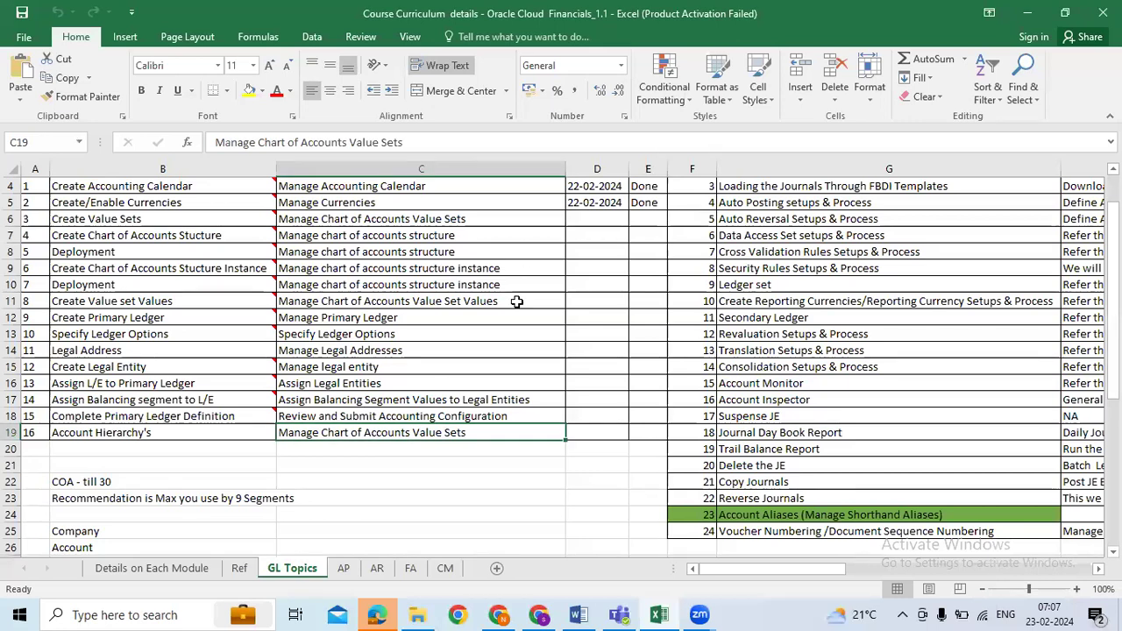
Step: Select cell D10 on GL Topics, then switch to the Details on Each Module sheet
{"action": "mouse_move", "coordinate": [507, 607]}
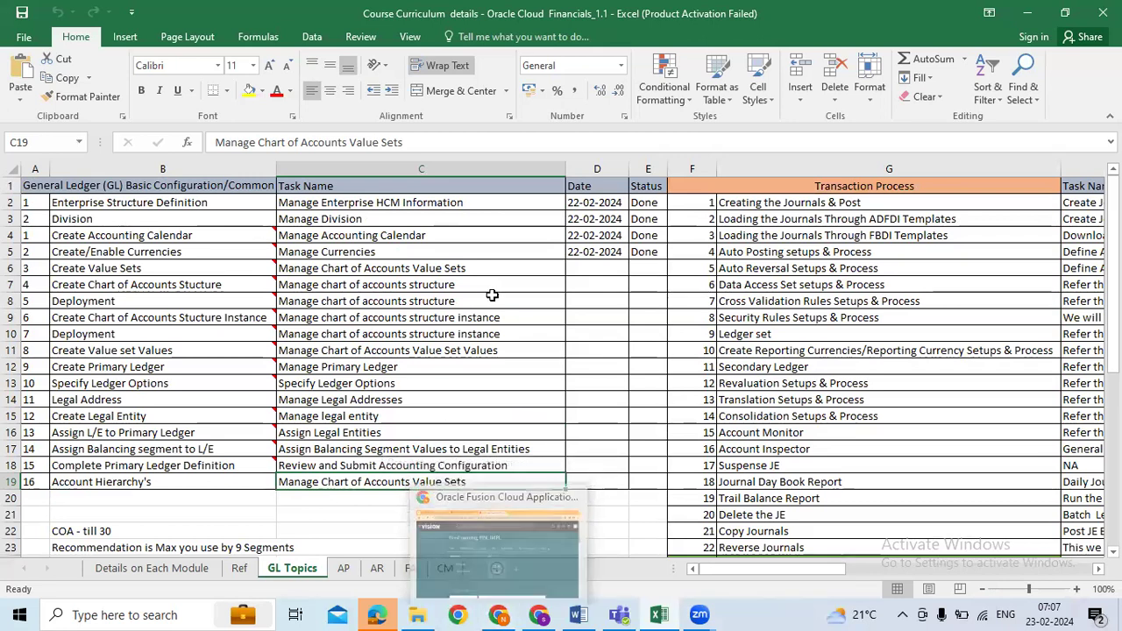
{"action": "left_click", "coordinate": [599, 328]}
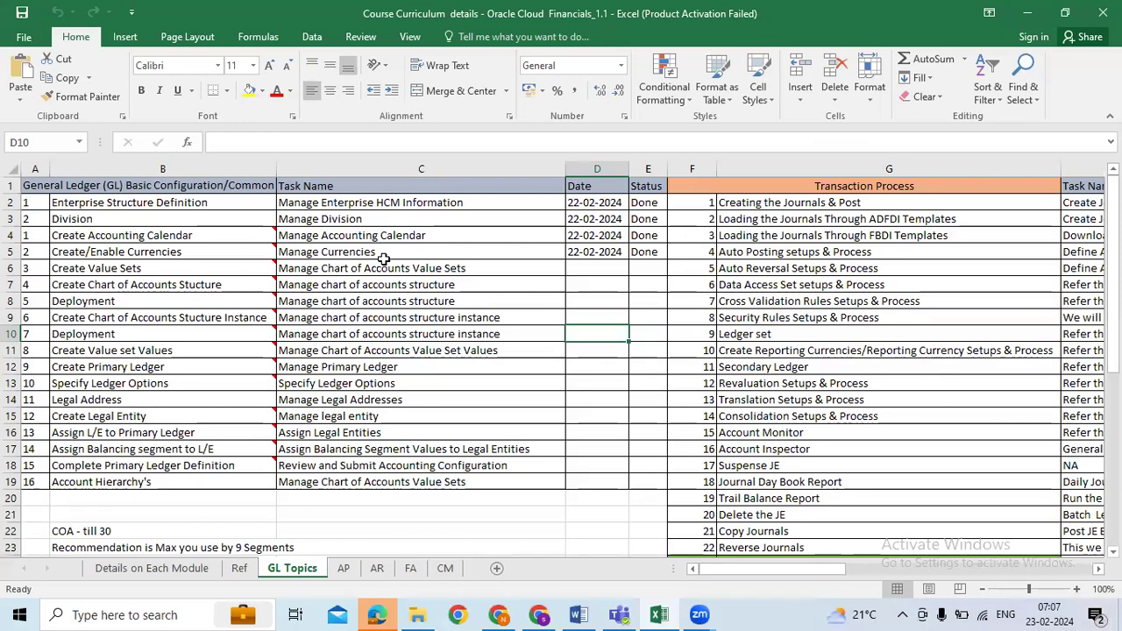
{"action": "left_click", "coordinate": [167, 573]}
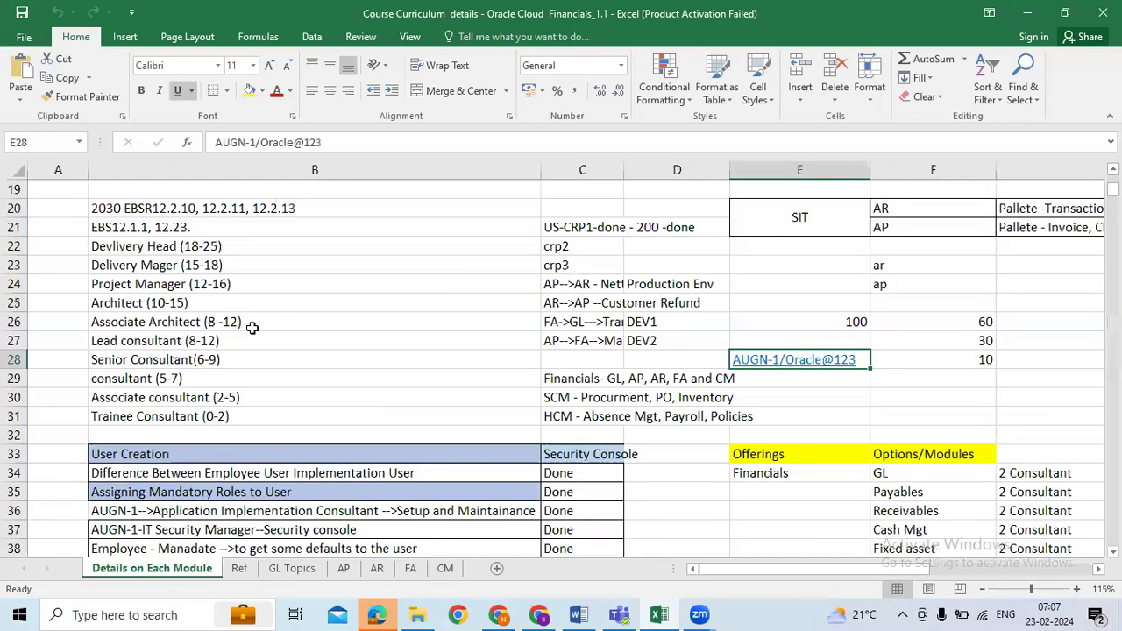
Step: Scroll through the module and role notes, then go back to the GL Topics sheet
{"action": "scroll", "coordinate": [296, 327], "scroll_direction": "up", "scroll_amount": 6}
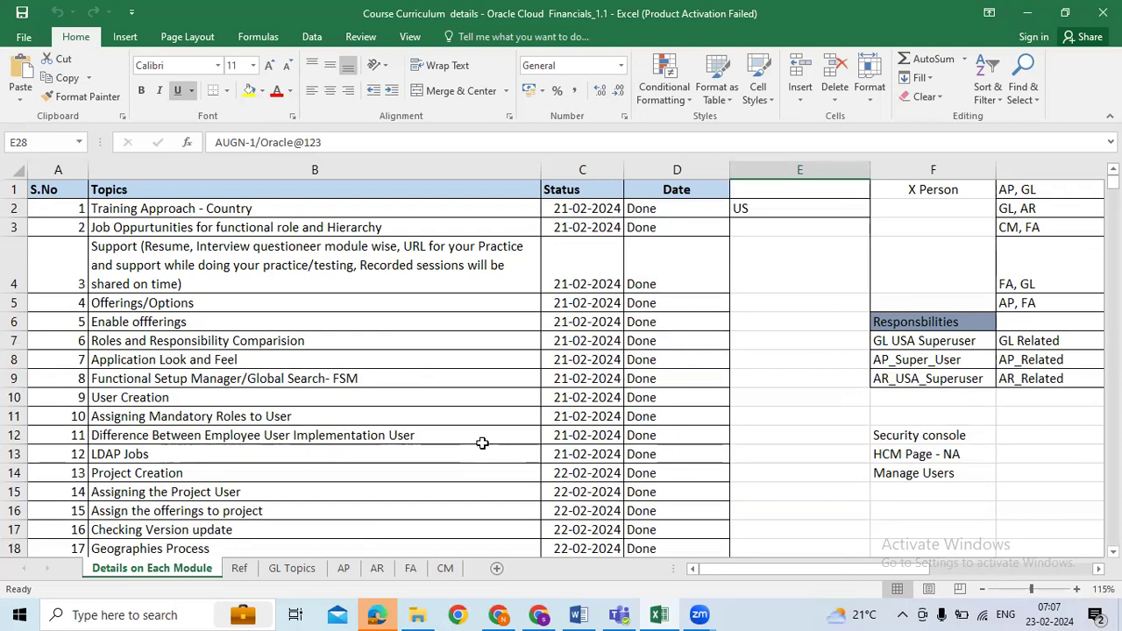
{"action": "scroll", "coordinate": [482, 443], "scroll_direction": "down", "scroll_amount": 2}
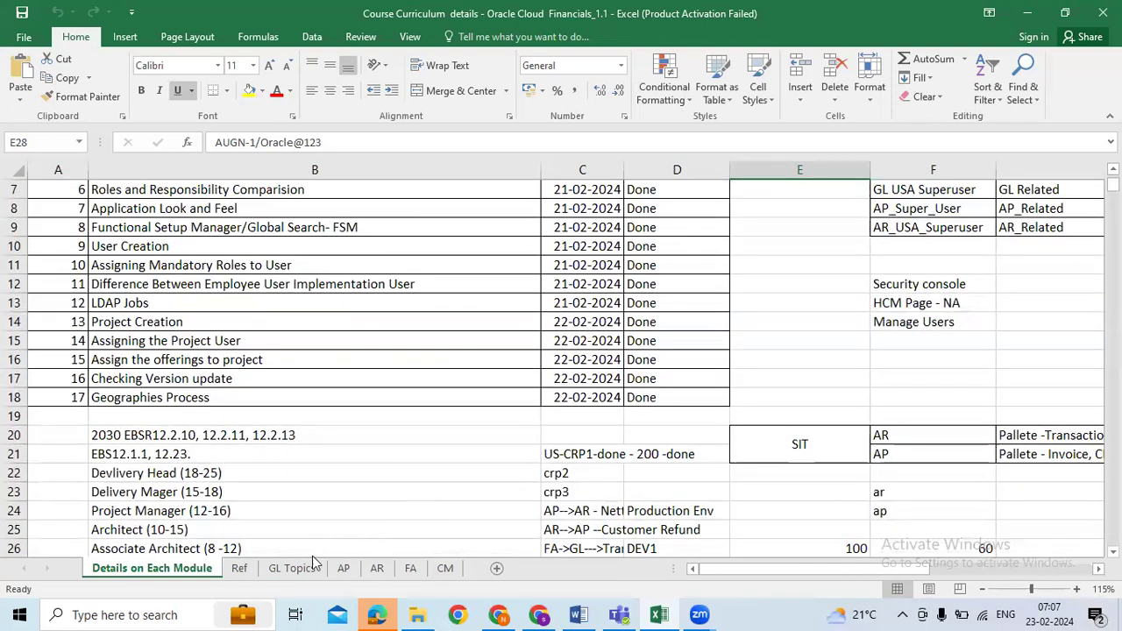
{"action": "left_click", "coordinate": [293, 568]}
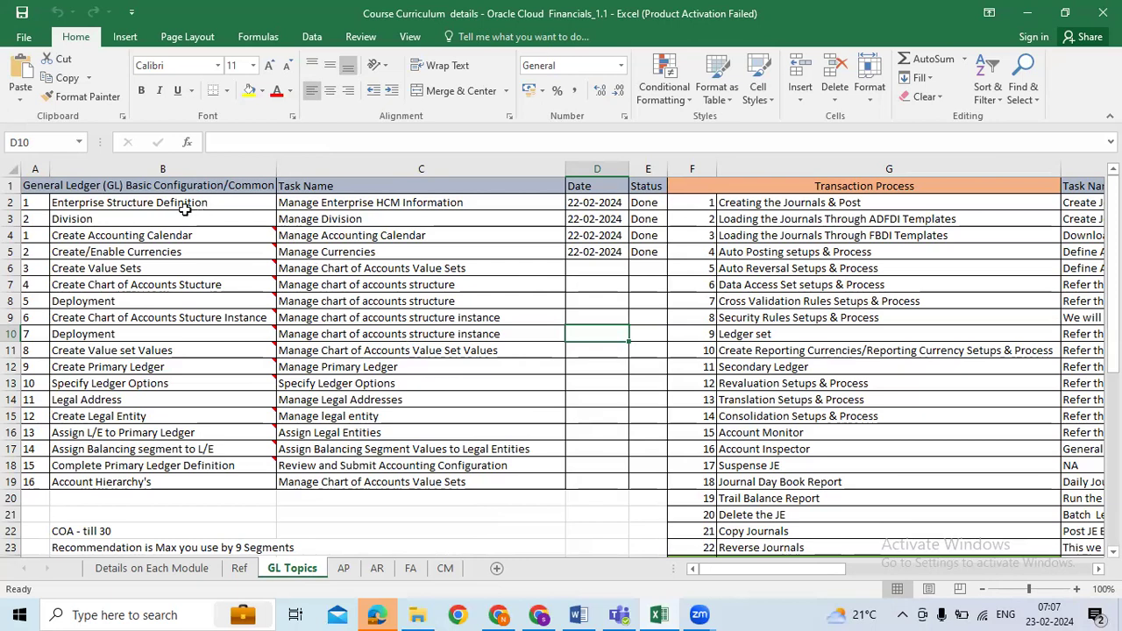
{"action": "left_click_drag", "start_coordinate": [208, 203], "coordinate": [254, 466]}
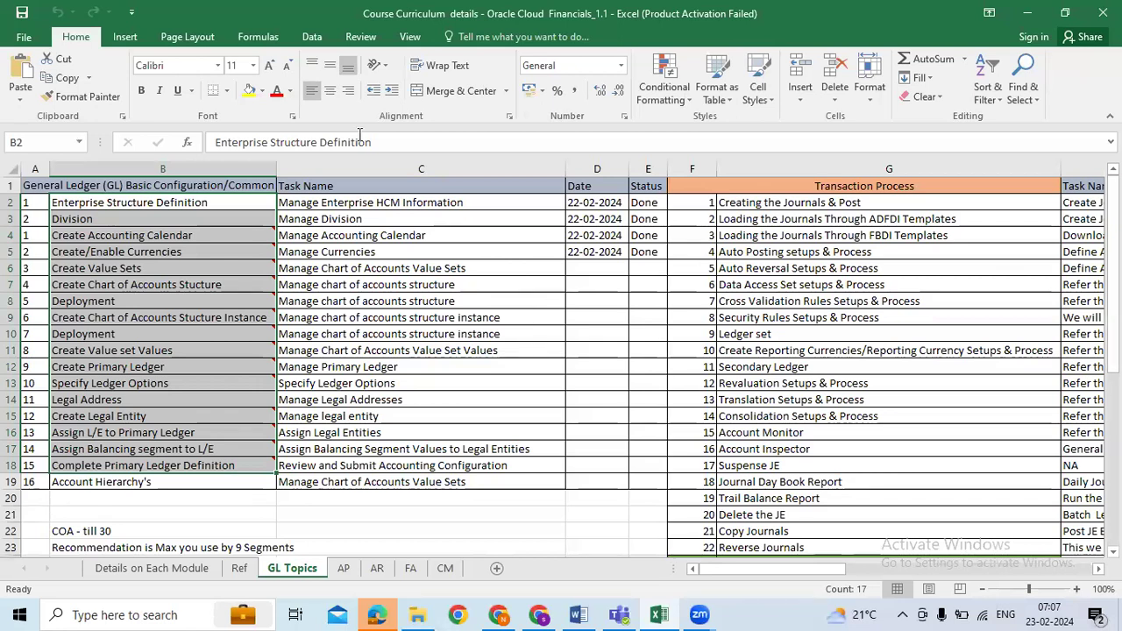
{"action": "left_click", "coordinate": [498, 267]}
{"action": "left_click", "coordinate": [237, 203]}
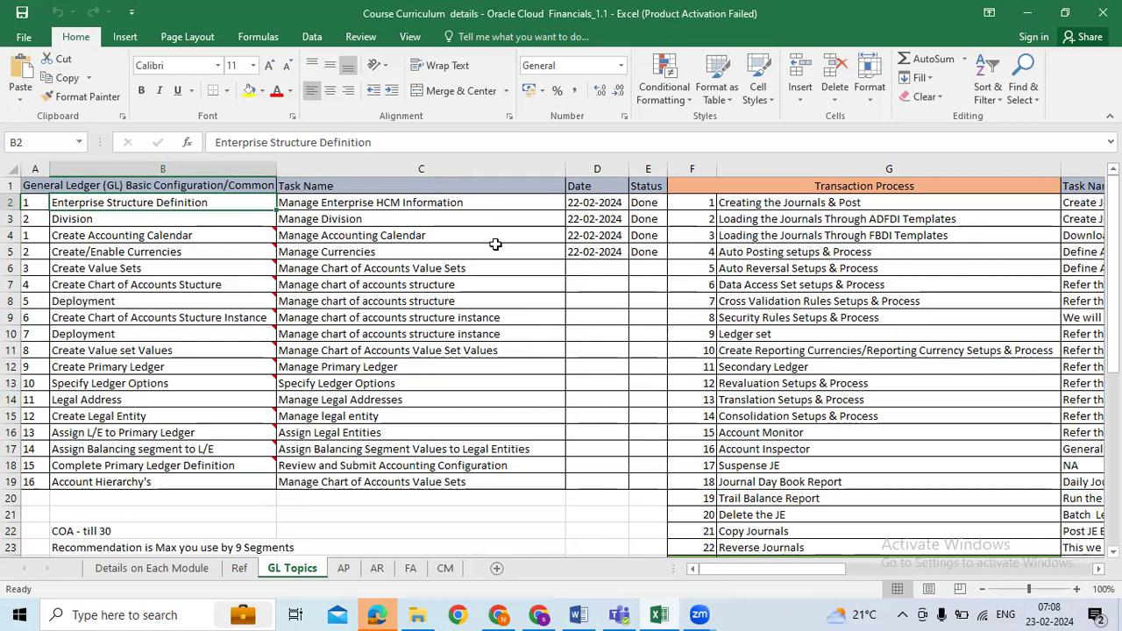
{"action": "left_click_drag", "start_coordinate": [236, 201], "coordinate": [250, 483]}
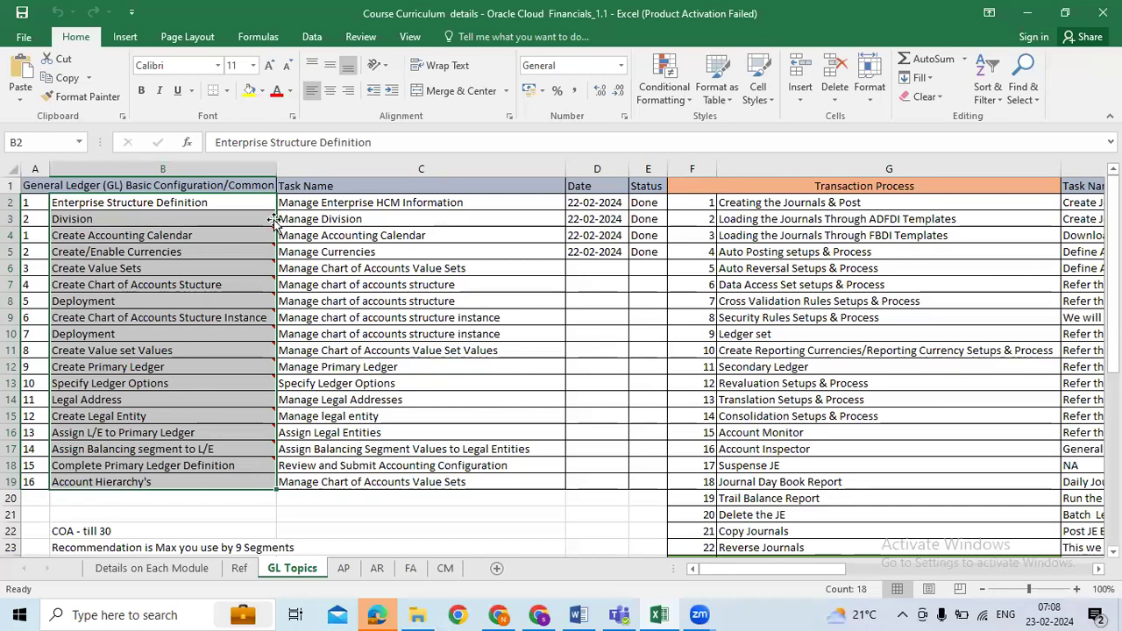
{"action": "left_click_drag", "start_coordinate": [251, 205], "coordinate": [262, 484]}
{"action": "left_click_drag", "start_coordinate": [241, 203], "coordinate": [259, 486]}
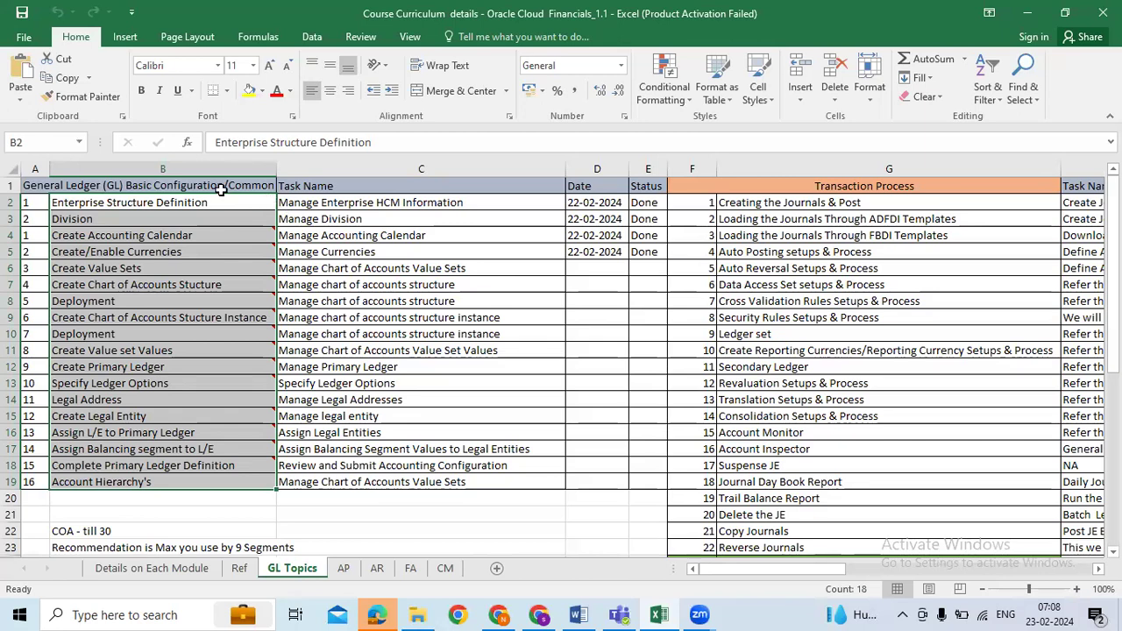
{"action": "left_click_drag", "start_coordinate": [219, 208], "coordinate": [215, 481]}
{"action": "left_click_drag", "start_coordinate": [239, 203], "coordinate": [243, 475]}
Step: Step through the GL setup tasks, from Create Accounting Calendar to Create Legal Entity
{"action": "left_click", "coordinate": [450, 365]}
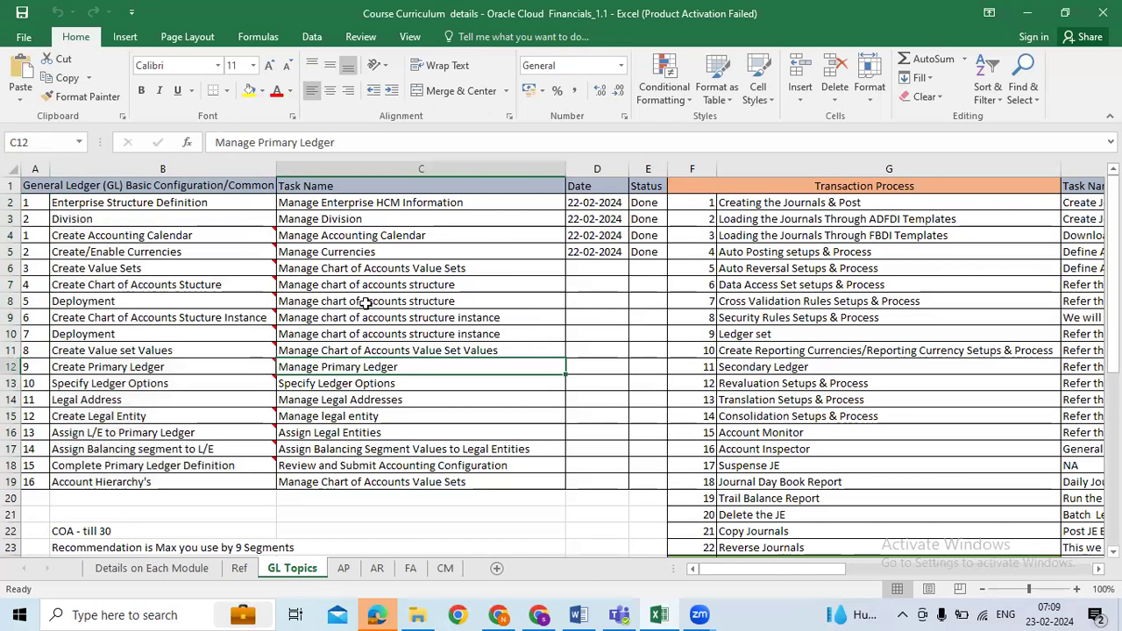
{"action": "left_click", "coordinate": [198, 233]}
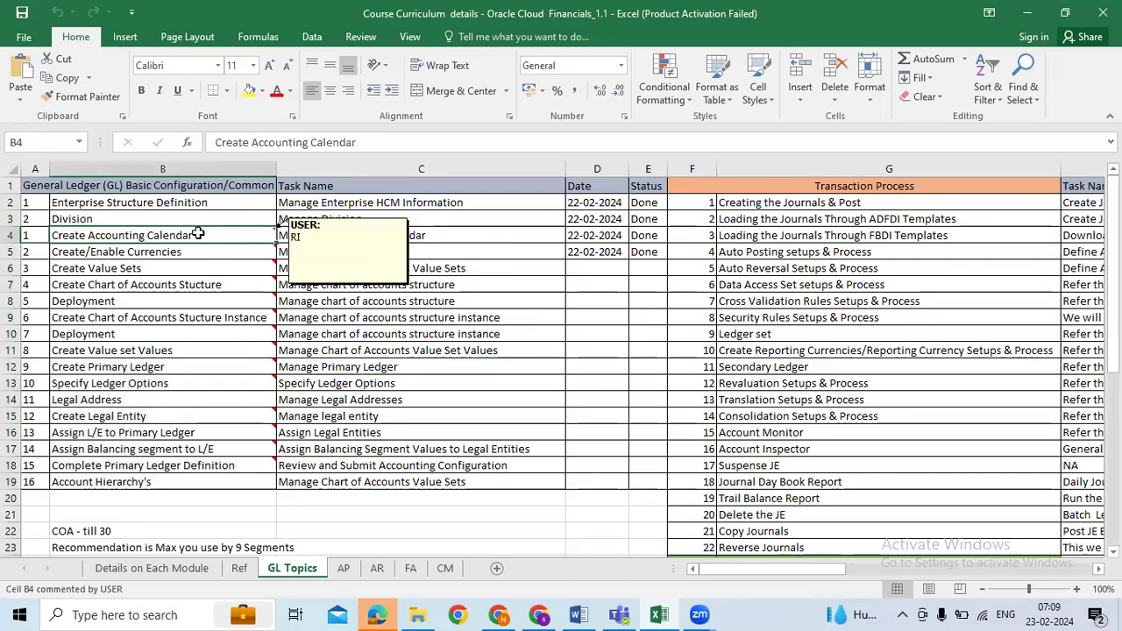
{"action": "left_click", "coordinate": [202, 286]}
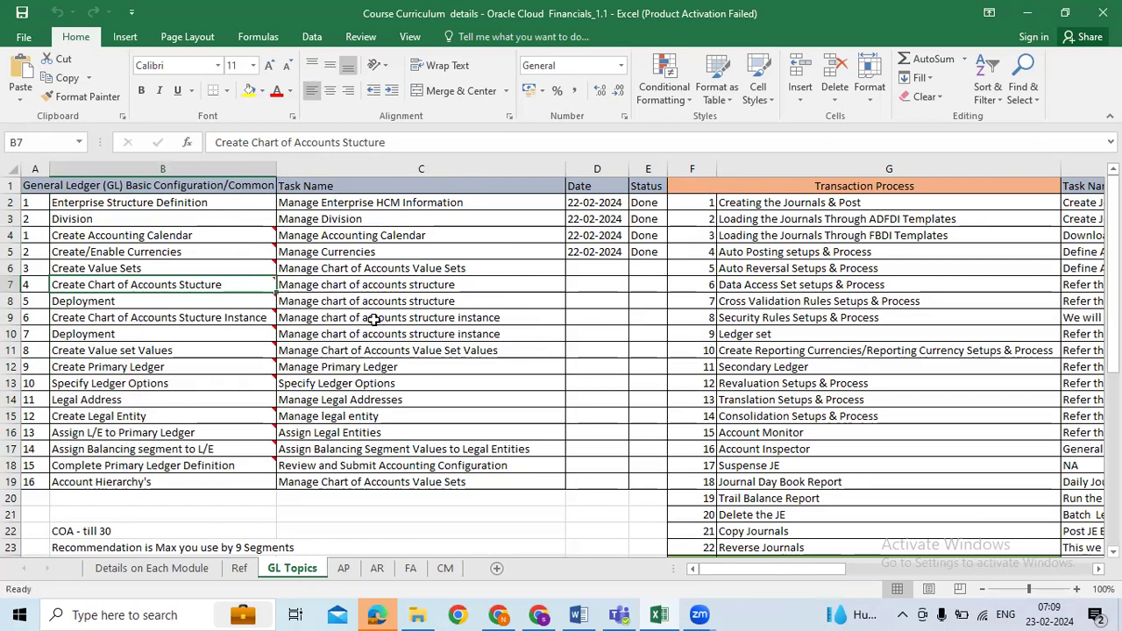
{"action": "left_click", "coordinate": [268, 369]}
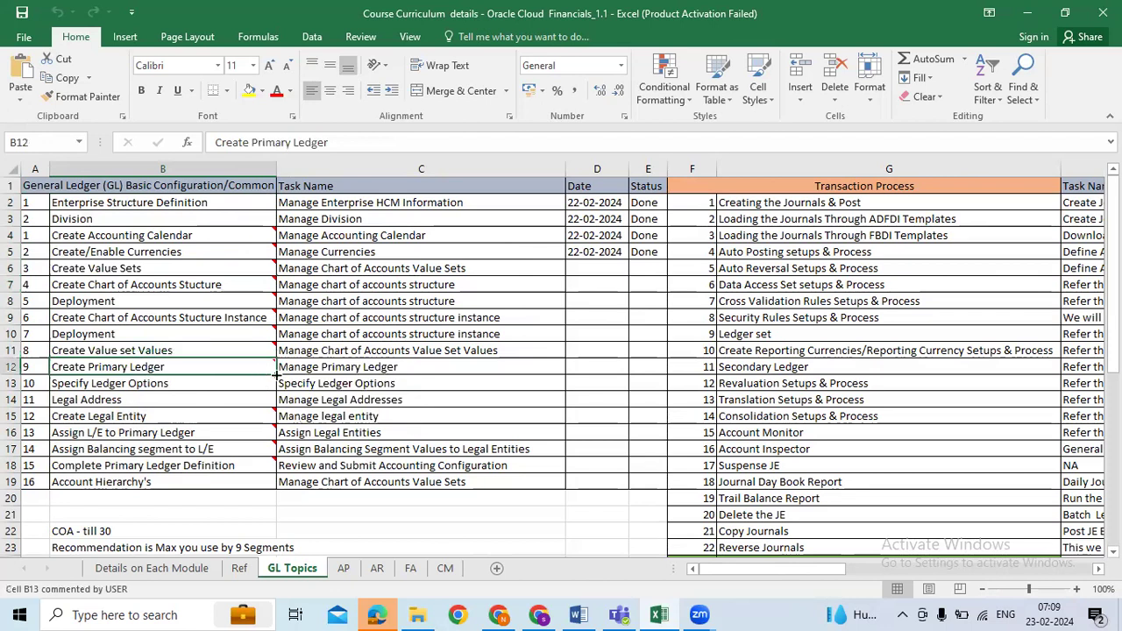
{"action": "left_click", "coordinate": [154, 386]}
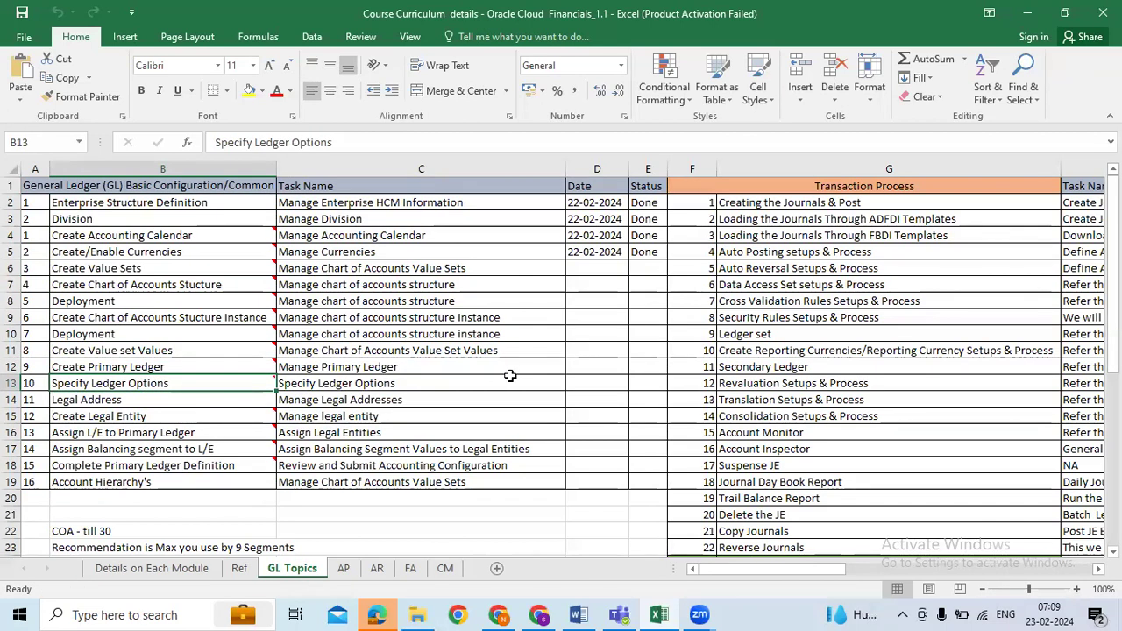
{"action": "left_click", "coordinate": [175, 404]}
{"action": "left_click", "coordinate": [193, 418]}
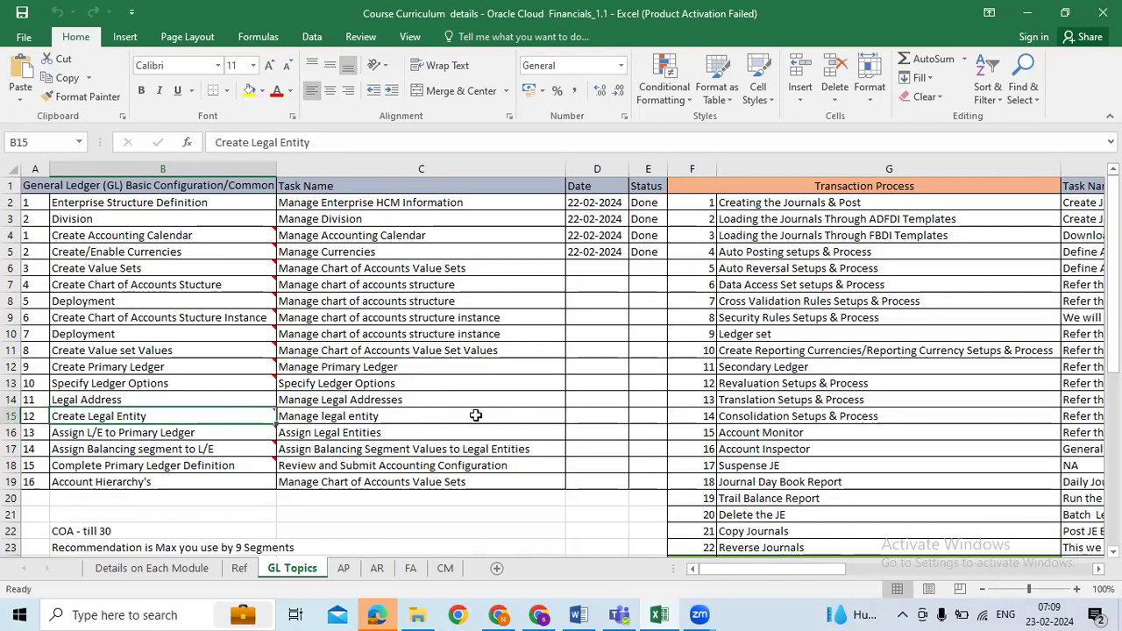
Step: Highlight the GL setup step list, ending with the range B2:B14 selected
{"action": "scroll", "coordinate": [518, 406], "scroll_direction": "down", "scroll_amount": 2}
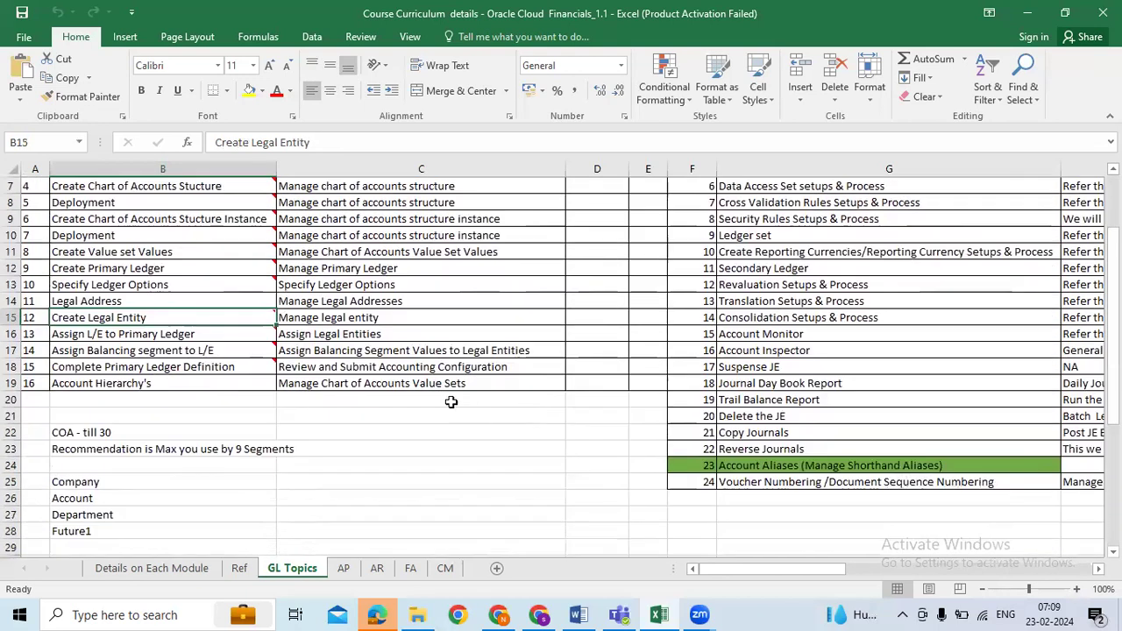
{"action": "scroll", "coordinate": [408, 398], "scroll_direction": "up", "scroll_amount": 1}
{"action": "scroll", "coordinate": [408, 399], "scroll_direction": "up", "scroll_amount": 1}
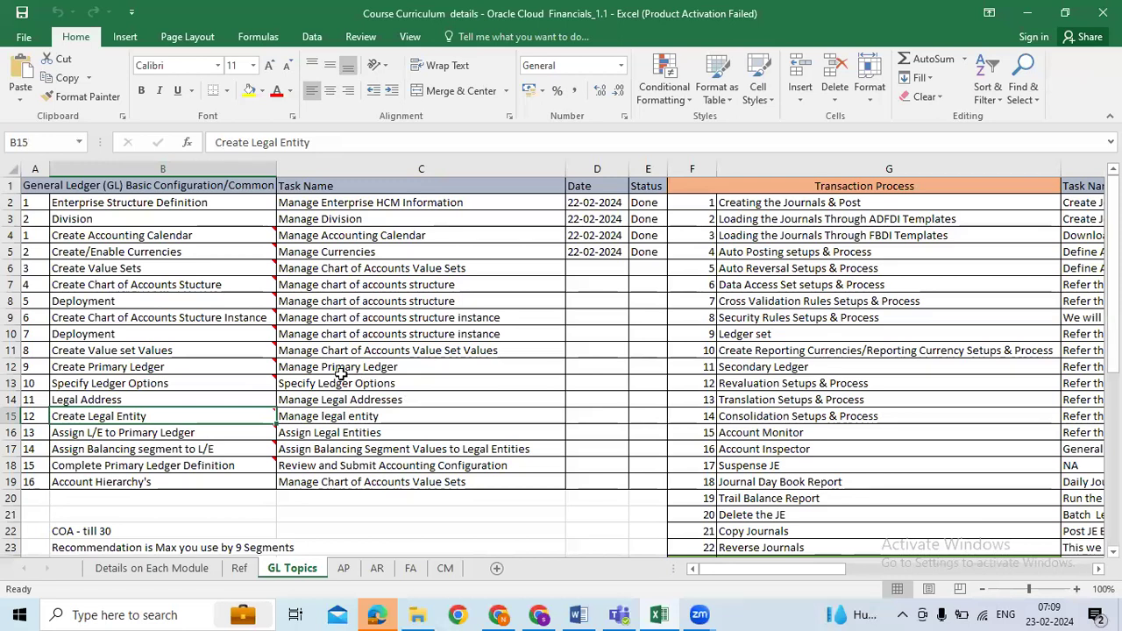
{"action": "left_click_drag", "start_coordinate": [216, 206], "coordinate": [220, 482]}
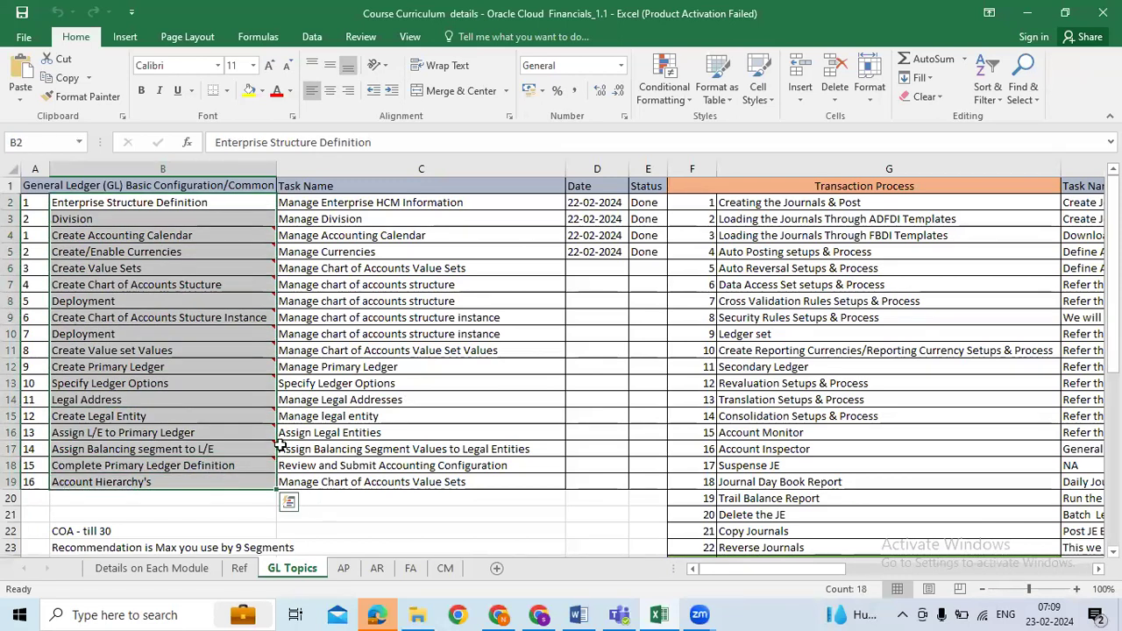
{"action": "left_click", "coordinate": [372, 378]}
{"action": "left_click", "coordinate": [165, 204]}
{"action": "left_click_drag", "start_coordinate": [164, 204], "coordinate": [170, 397]}
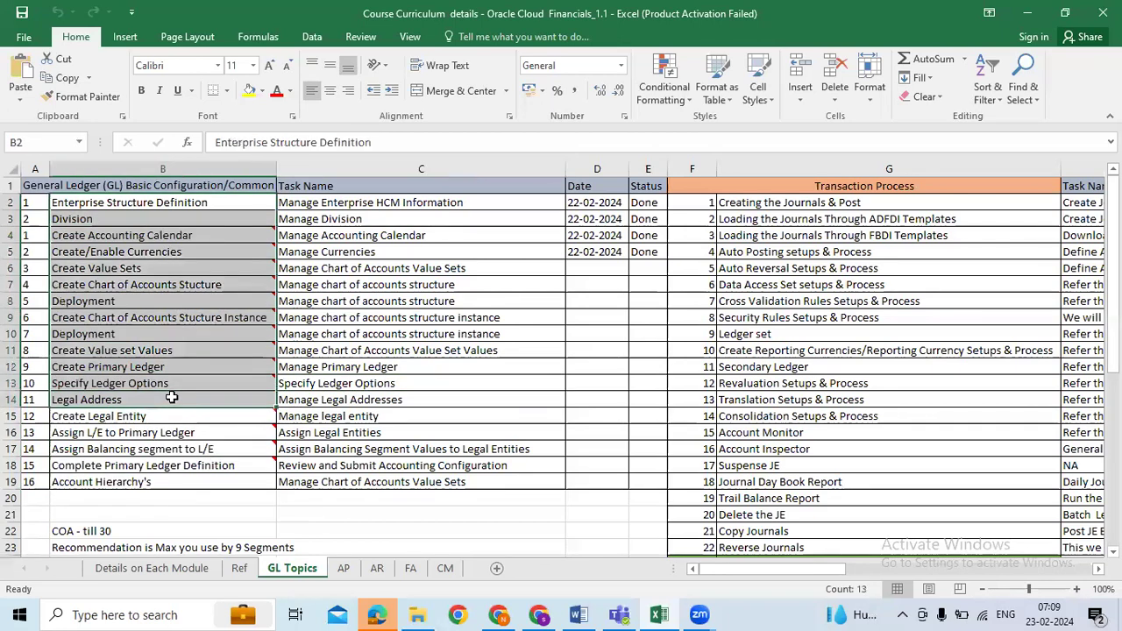
Step: On the AP sheet, review the steps from Create Payment Terms to Create Supplier Sites, highlighting B14:B34
{"action": "left_click", "coordinate": [344, 568]}
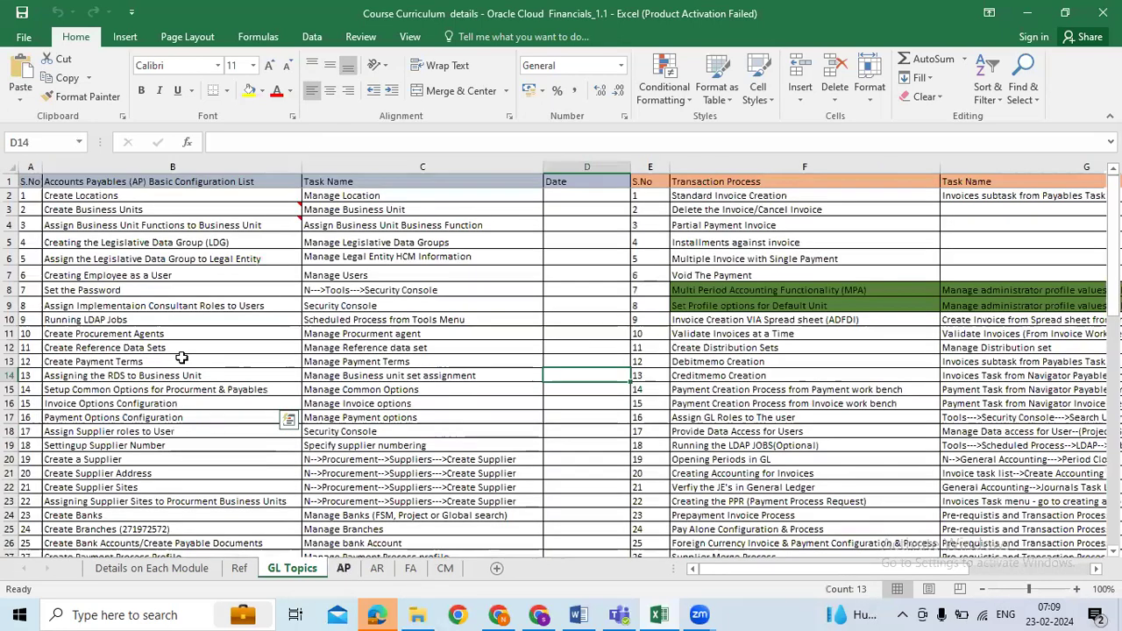
{"action": "left_click_drag", "start_coordinate": [163, 319], "coordinate": [123, 432]}
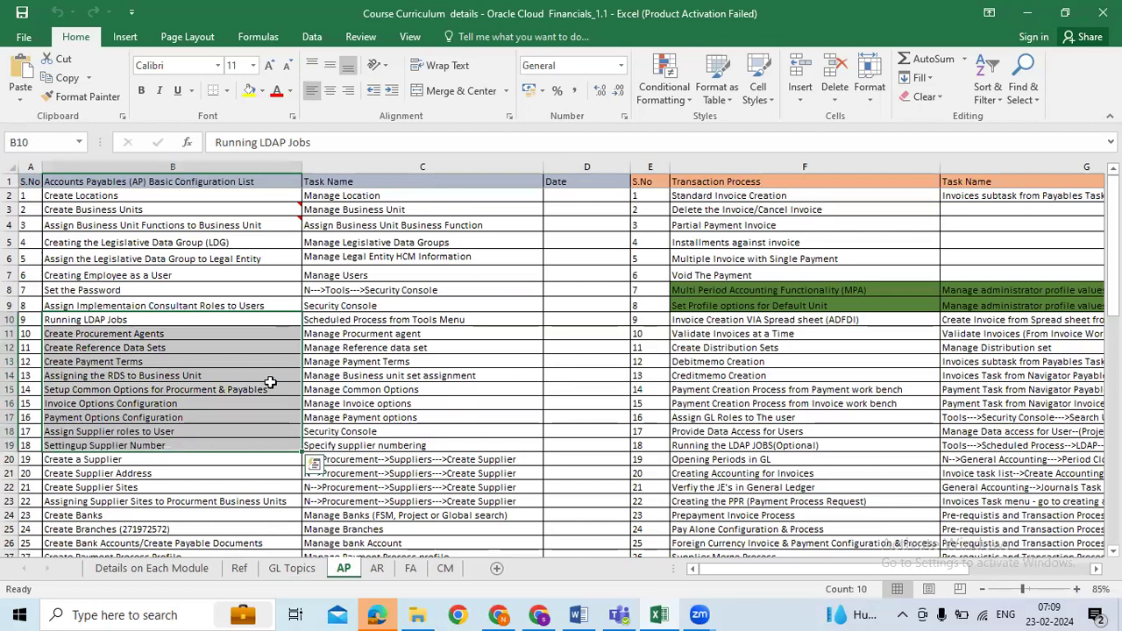
{"action": "left_click", "coordinate": [153, 363]}
{"action": "left_click", "coordinate": [207, 374]}
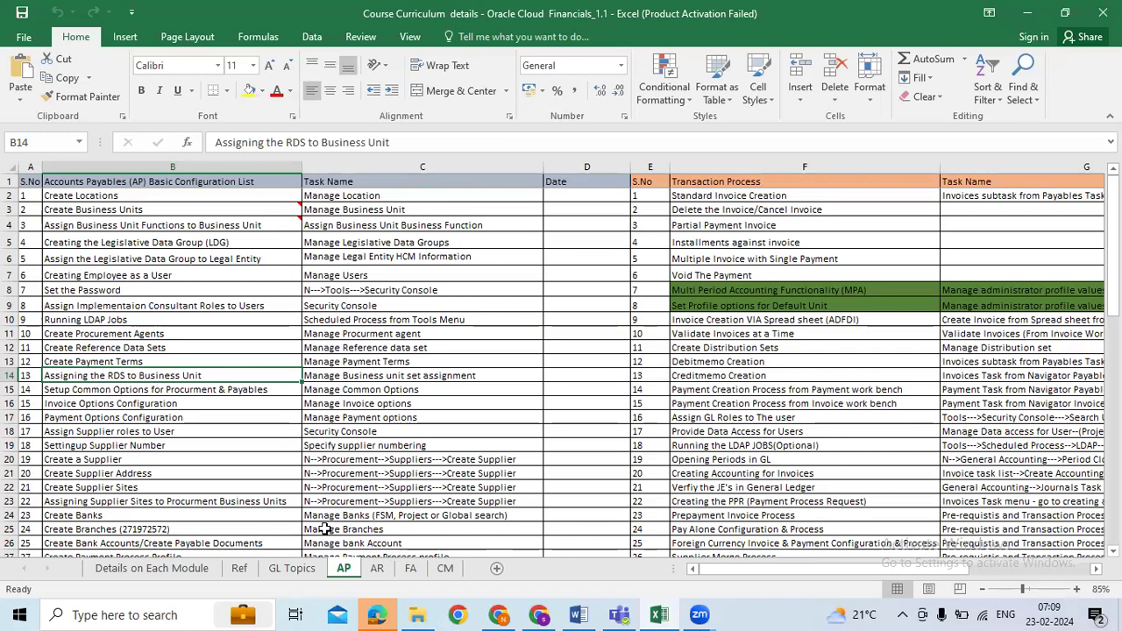
{"action": "scroll", "coordinate": [394, 547], "scroll_direction": "down", "scroll_amount": 1}
{"action": "left_click", "coordinate": [158, 418]}
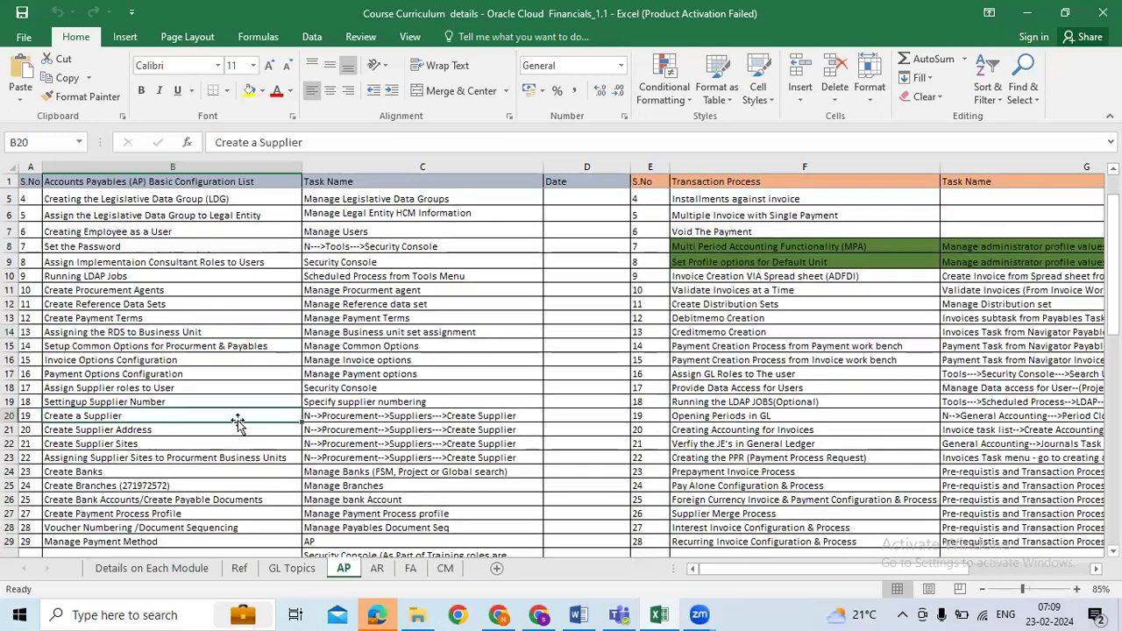
{"action": "left_click", "coordinate": [161, 429]}
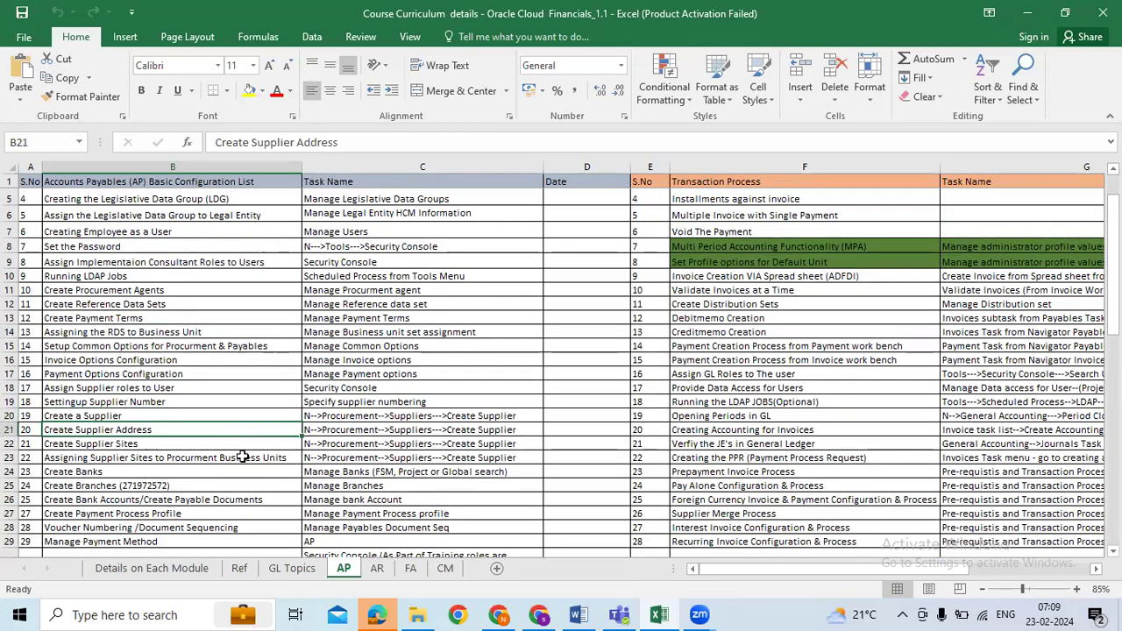
{"action": "scroll", "coordinate": [243, 456], "scroll_direction": "down", "scroll_amount": 3}
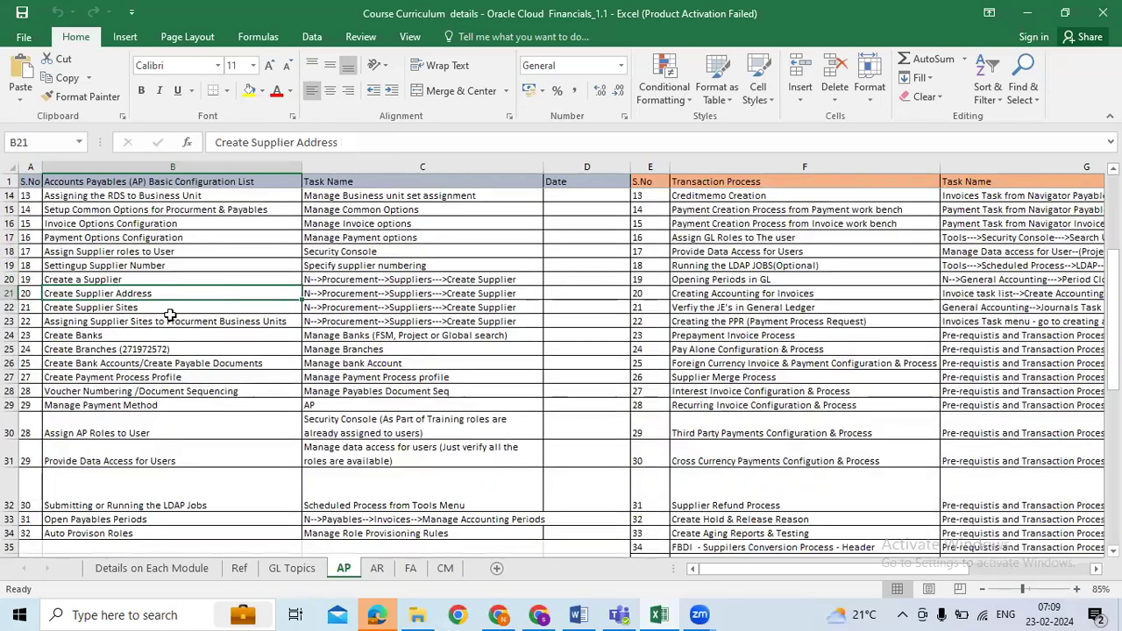
{"action": "left_click", "coordinate": [171, 311]}
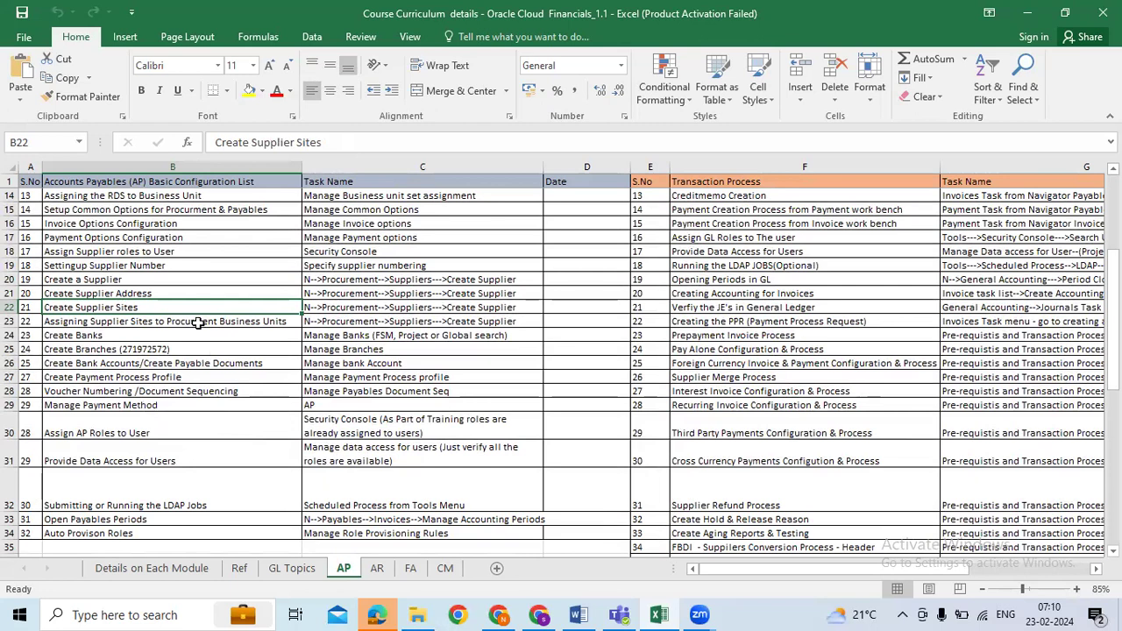
{"action": "left_click_drag", "start_coordinate": [171, 197], "coordinate": [172, 526]}
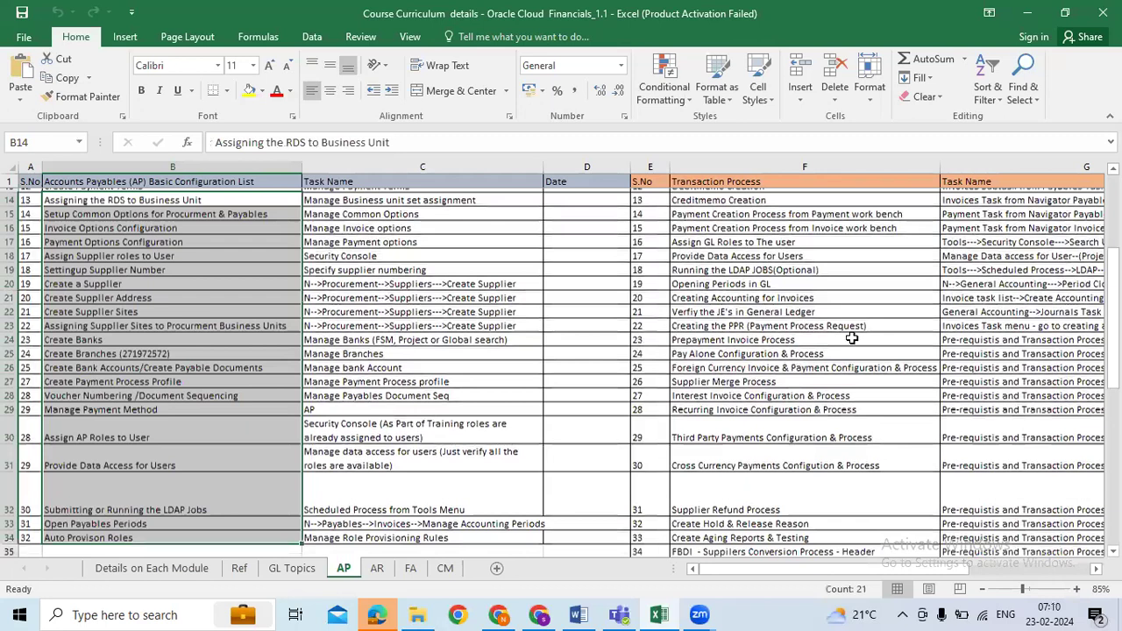
Step: Review the column F transaction processes, from Standard Invoice Creation to Prepayment Invoice Process
{"action": "scroll", "coordinate": [789, 351], "scroll_direction": "up", "scroll_amount": 3}
{"action": "left_click", "coordinate": [863, 344]}
{"action": "scroll", "coordinate": [841, 315], "scroll_direction": "up", "scroll_amount": 1}
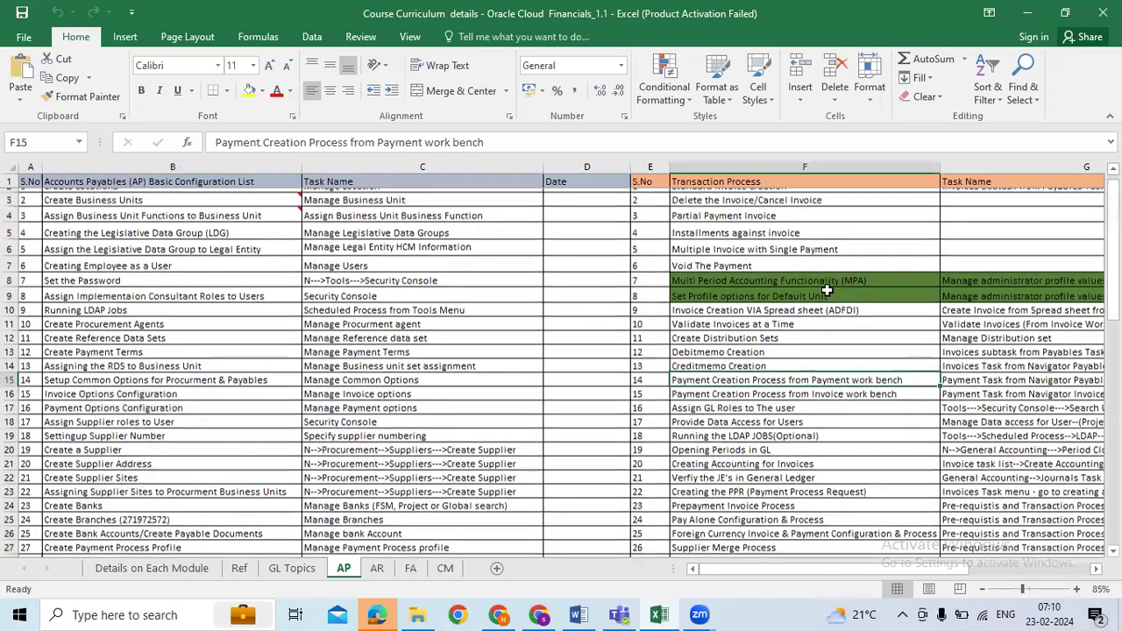
{"action": "left_click_drag", "start_coordinate": [789, 195], "coordinate": [789, 319]}
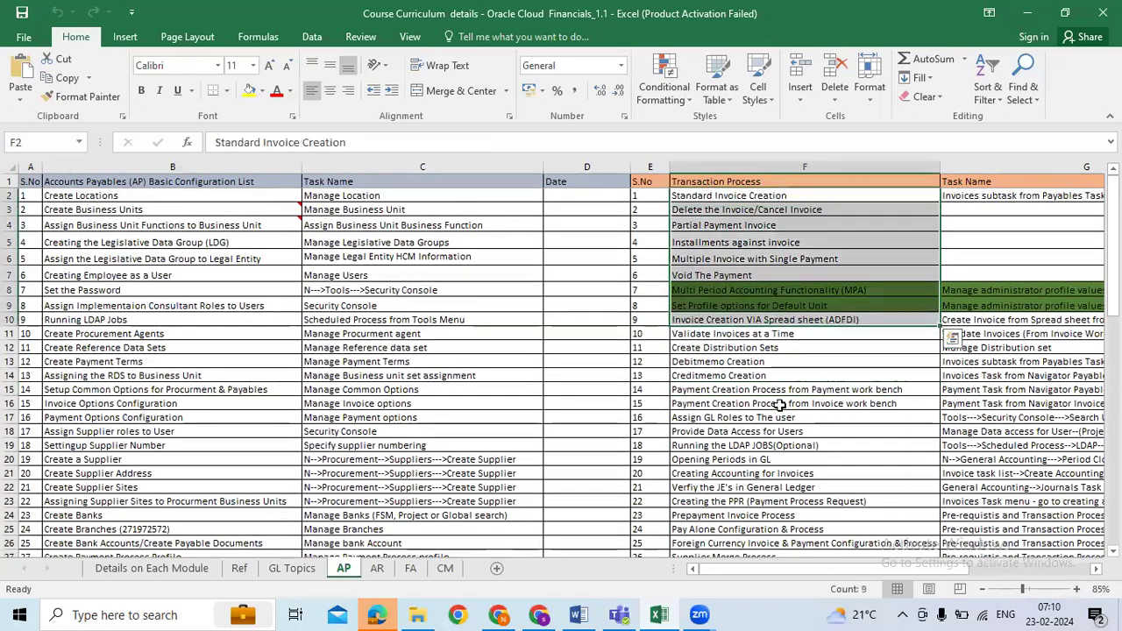
{"action": "left_click", "coordinate": [741, 196]}
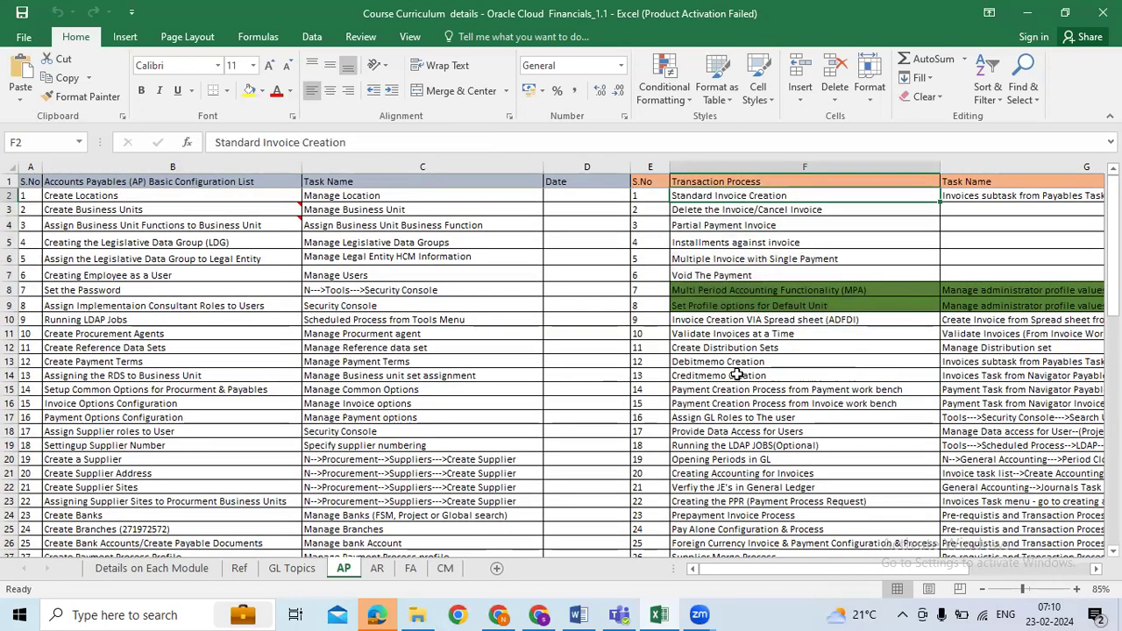
{"action": "scroll", "coordinate": [859, 399], "scroll_direction": "down", "scroll_amount": 2}
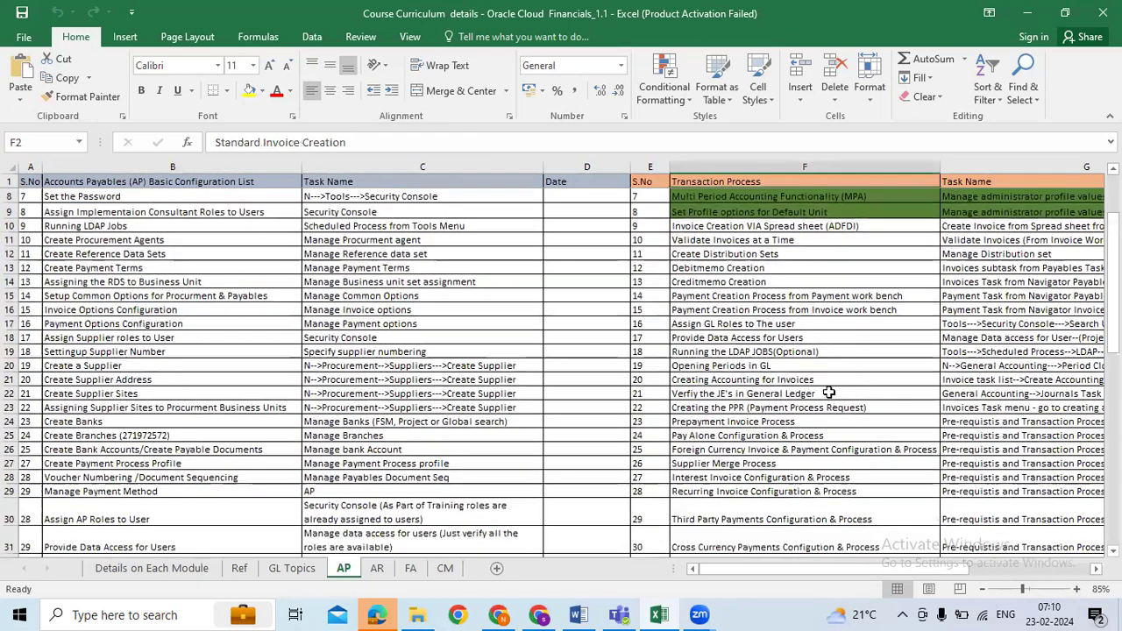
{"action": "left_click", "coordinate": [768, 423]}
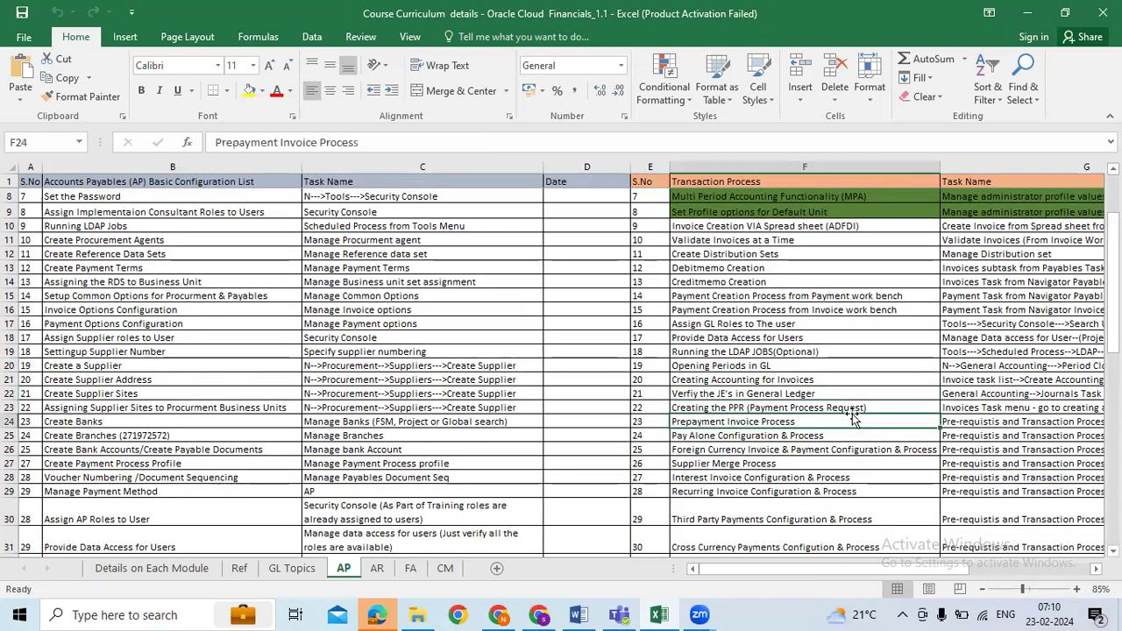
{"action": "scroll", "coordinate": [876, 410], "scroll_direction": "up", "scroll_amount": 2}
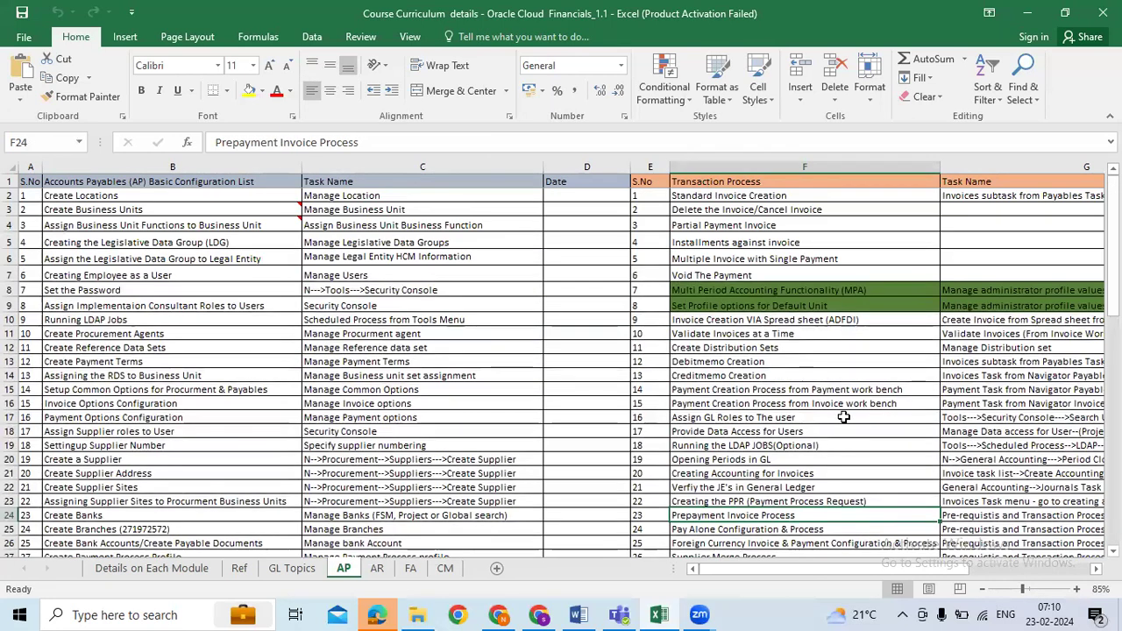
Step: Select AP configuration tasks B2:B25 and return to the GL Topics sheet
{"action": "left_click_drag", "start_coordinate": [136, 197], "coordinate": [177, 375]}
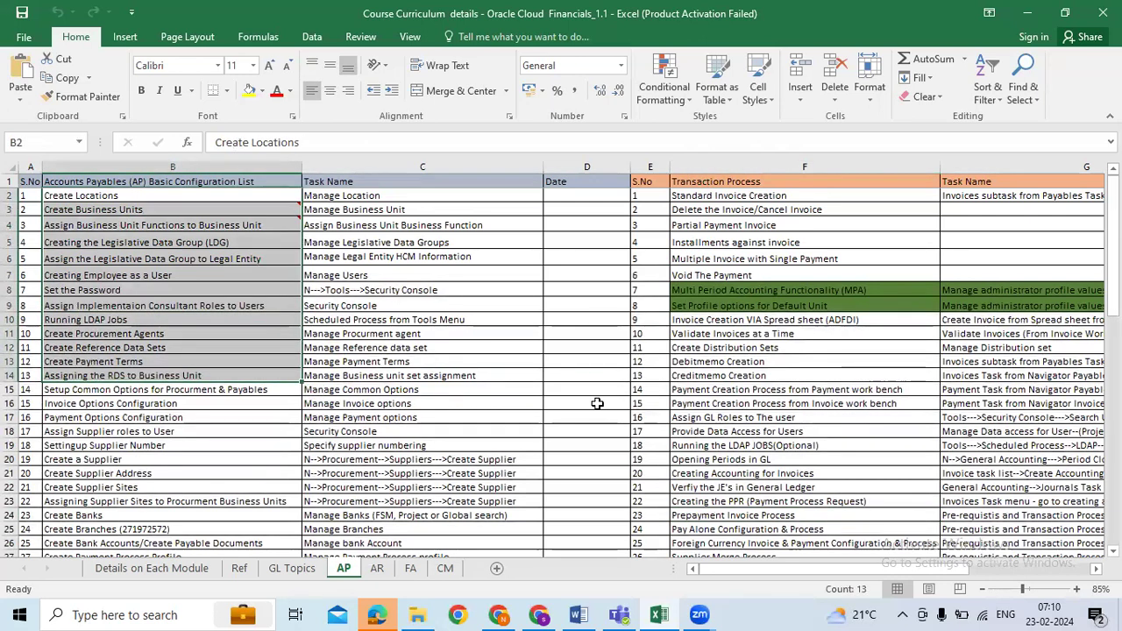
{"action": "left_click_drag", "start_coordinate": [211, 195], "coordinate": [217, 527]}
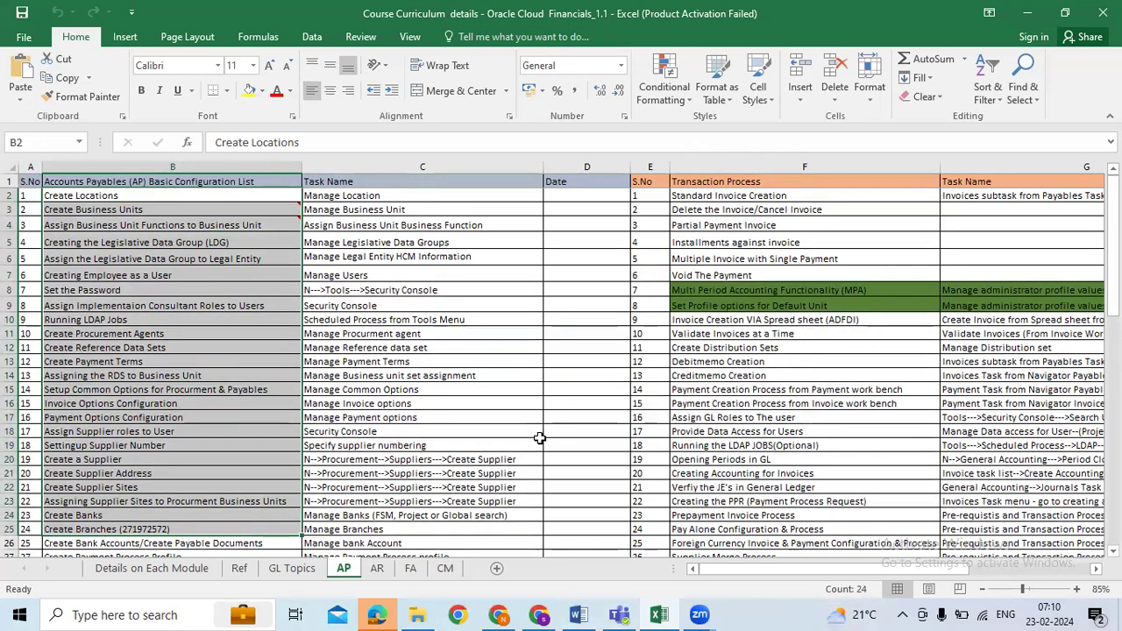
{"action": "left_click", "coordinate": [296, 571]}
Step: Review the GL setup tasks in B4:B7 and the 'COA - till 30' note
{"action": "left_click", "coordinate": [589, 403]}
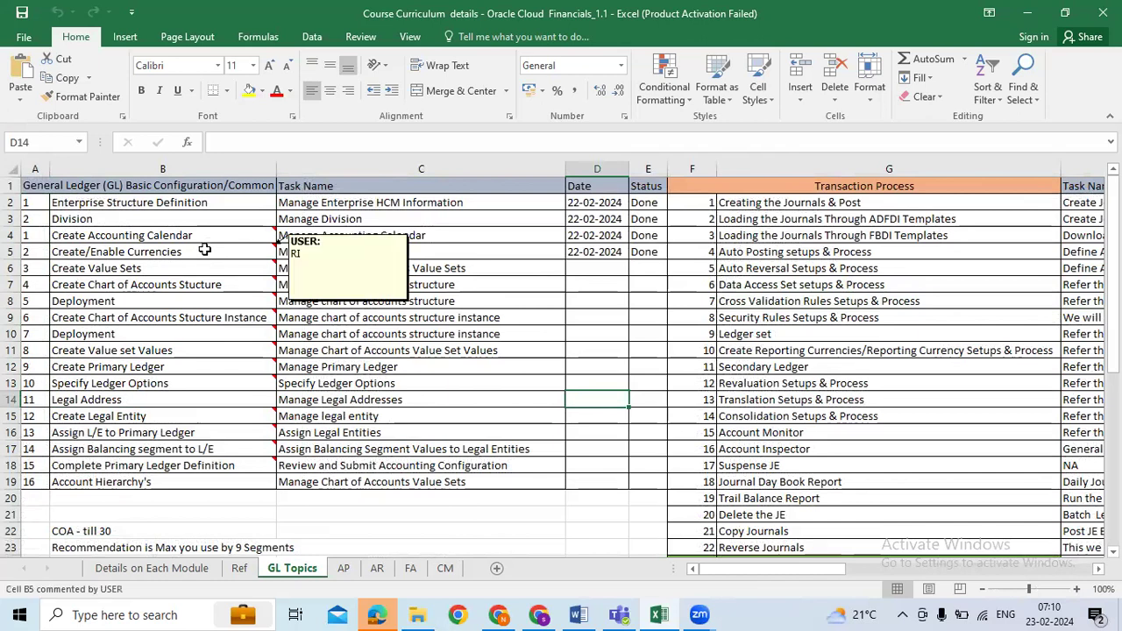
{"action": "left_click_drag", "start_coordinate": [211, 238], "coordinate": [213, 283]}
{"action": "left_click", "coordinate": [289, 303]}
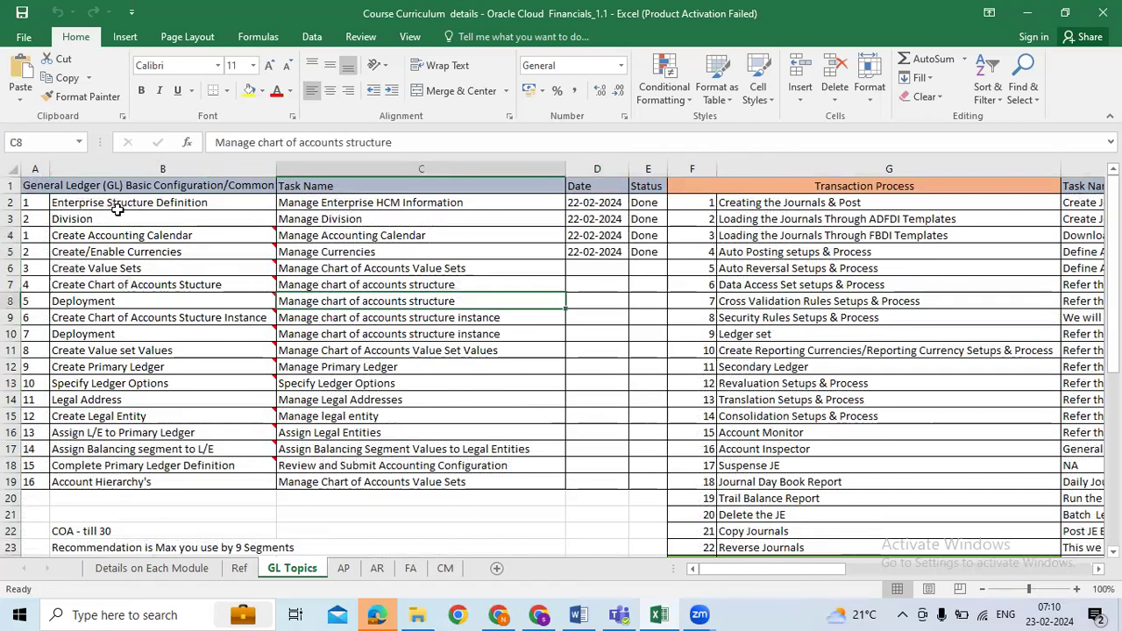
{"action": "left_click", "coordinate": [196, 239]}
{"action": "left_click", "coordinate": [201, 248]}
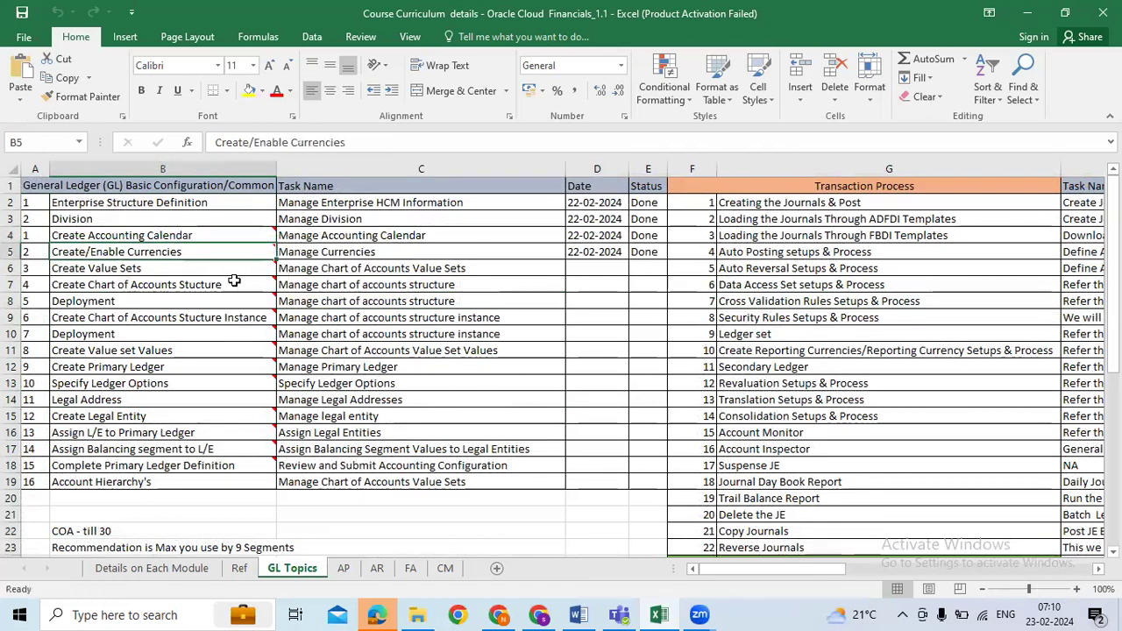
{"action": "scroll", "coordinate": [661, 355], "scroll_direction": "down", "scroll_amount": 4}
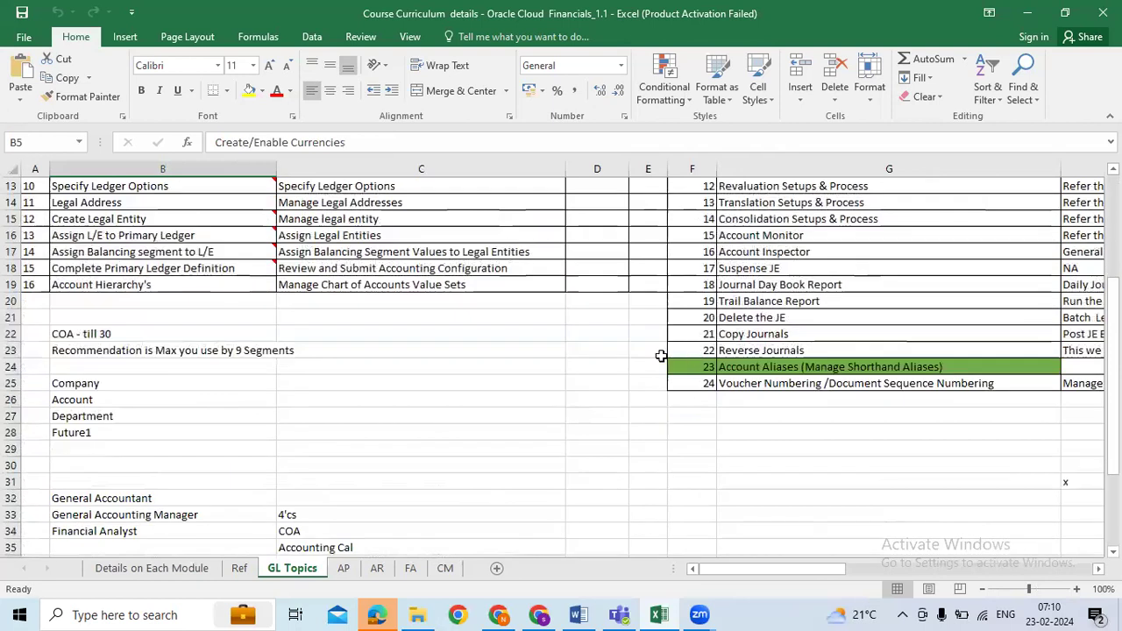
{"action": "left_click", "coordinate": [223, 337]}
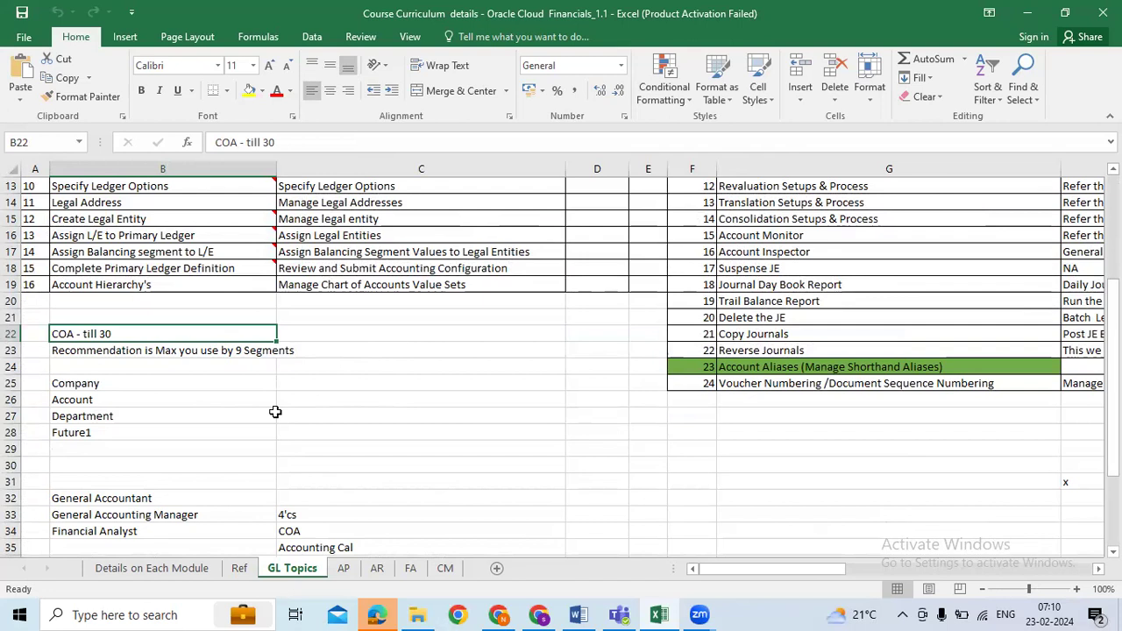
Step: Widen column B so the 9 segments recommendation note fits
{"action": "scroll", "coordinate": [276, 412], "scroll_direction": "down", "scroll_amount": 1}
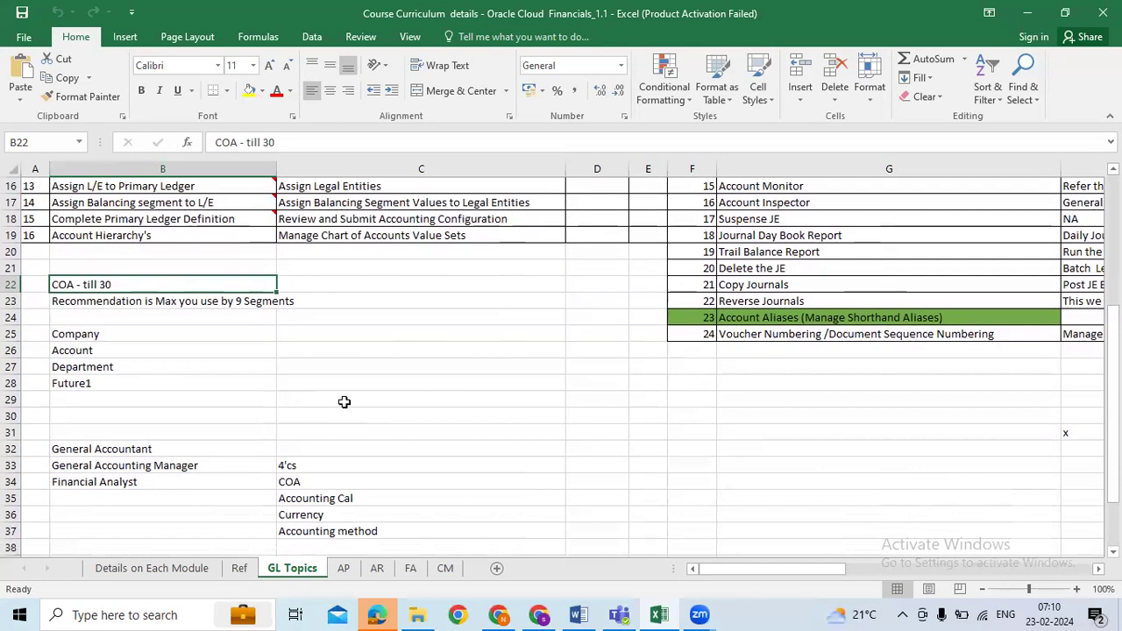
{"action": "left_click_drag", "start_coordinate": [164, 338], "coordinate": [163, 419]}
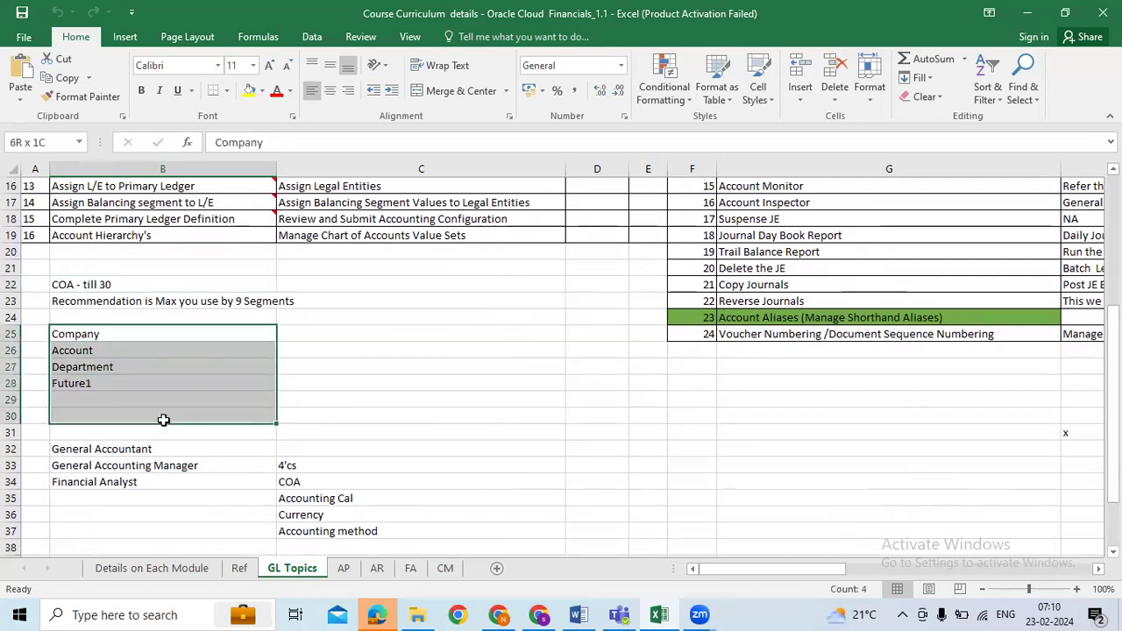
{"action": "left_click", "coordinate": [247, 303]}
{"action": "left_click_drag", "start_coordinate": [276, 168], "coordinate": [302, 168]}
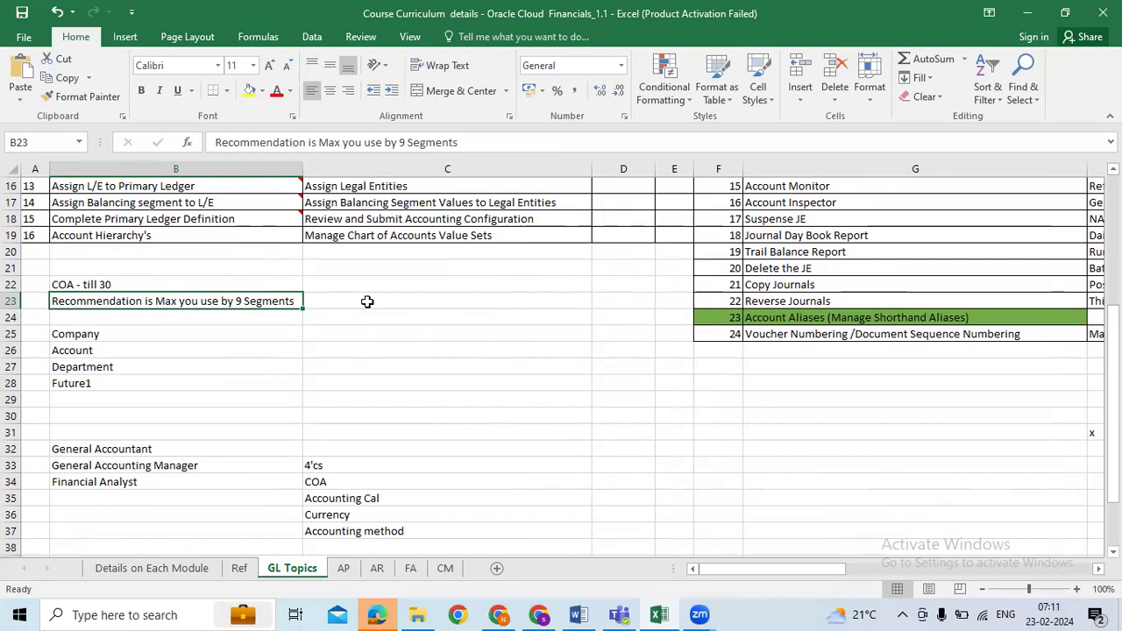
Step: Select the planned segment names Company, Account, Department and Future1
{"action": "left_click", "coordinate": [157, 336]}
{"action": "left_click_drag", "start_coordinate": [157, 335], "coordinate": [165, 377]}
{"action": "left_click", "coordinate": [403, 392]}
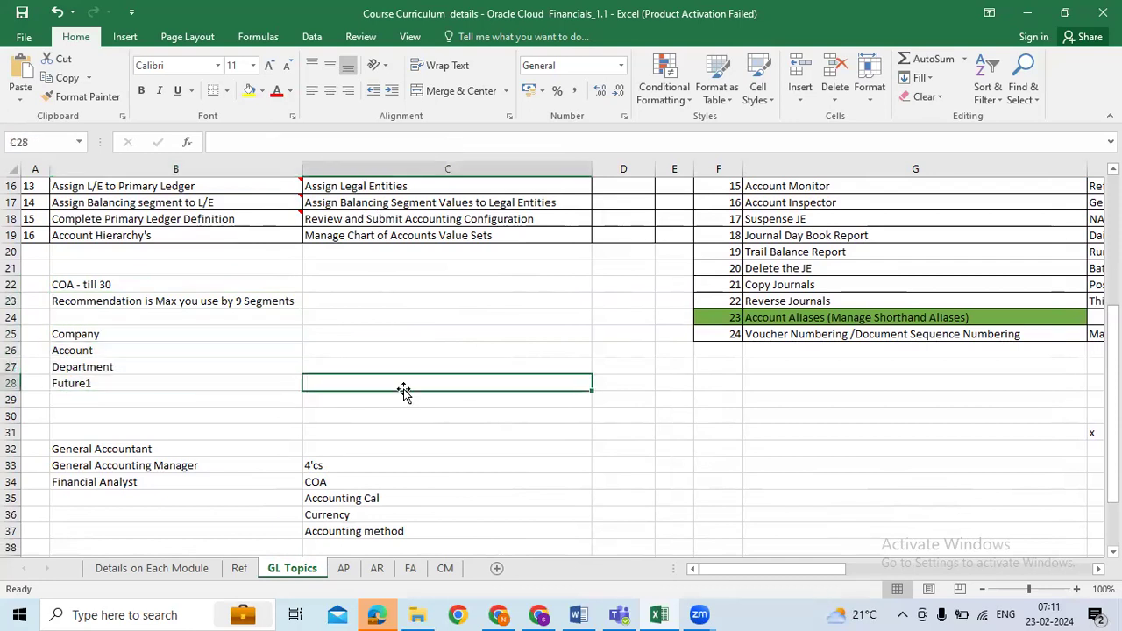
{"action": "left_click_drag", "start_coordinate": [134, 337], "coordinate": [148, 381]}
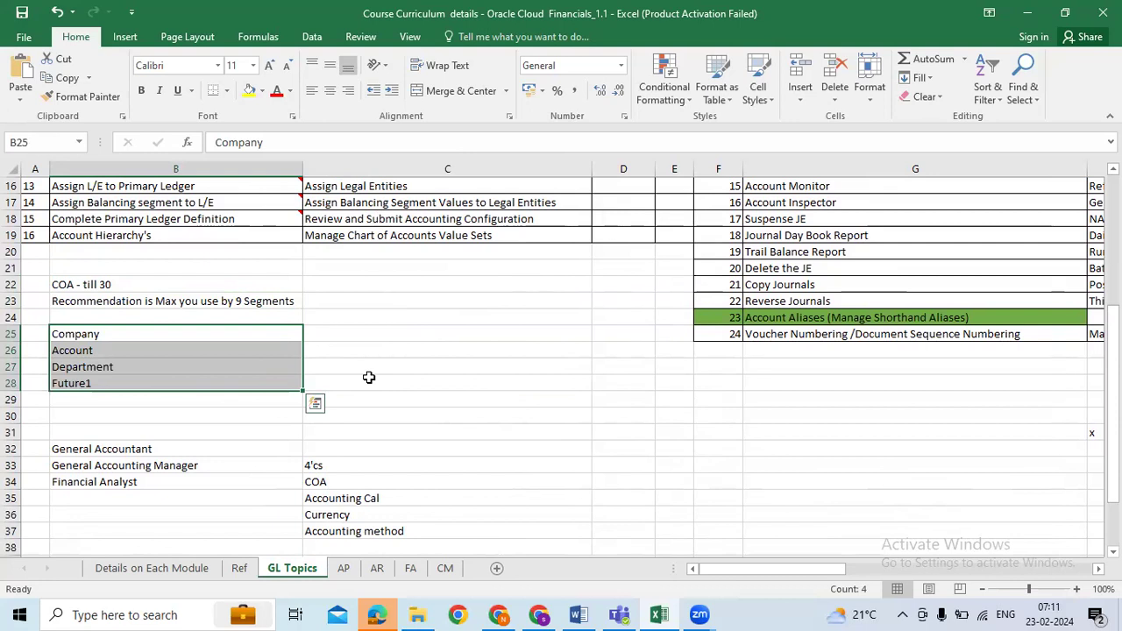
{"action": "left_click", "coordinate": [106, 379]}
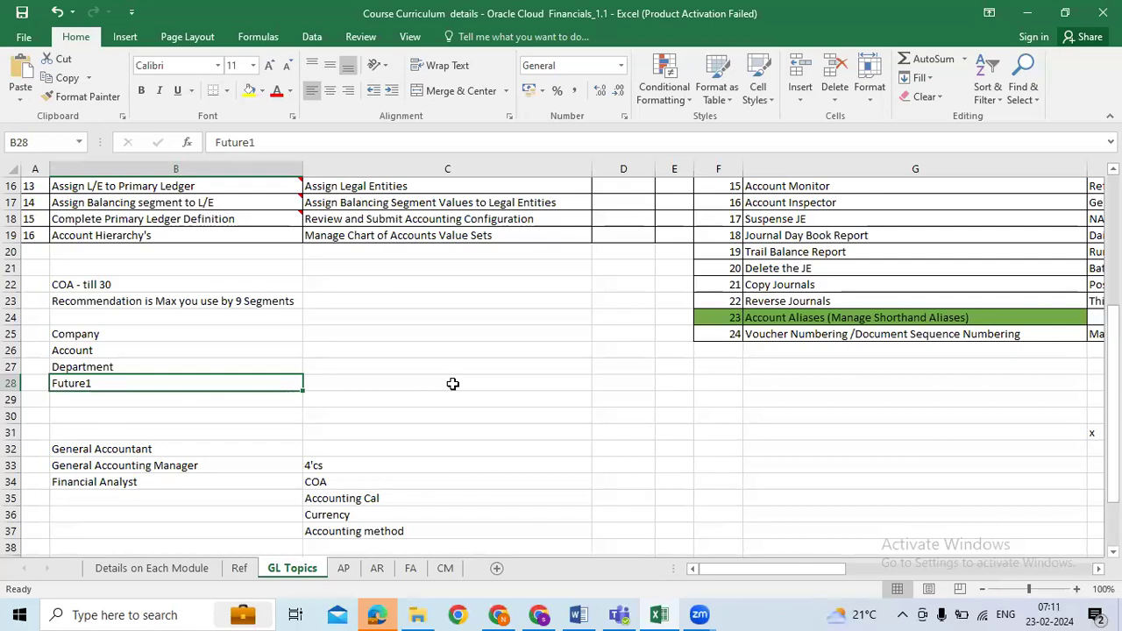
{"action": "left_click", "coordinate": [227, 345]}
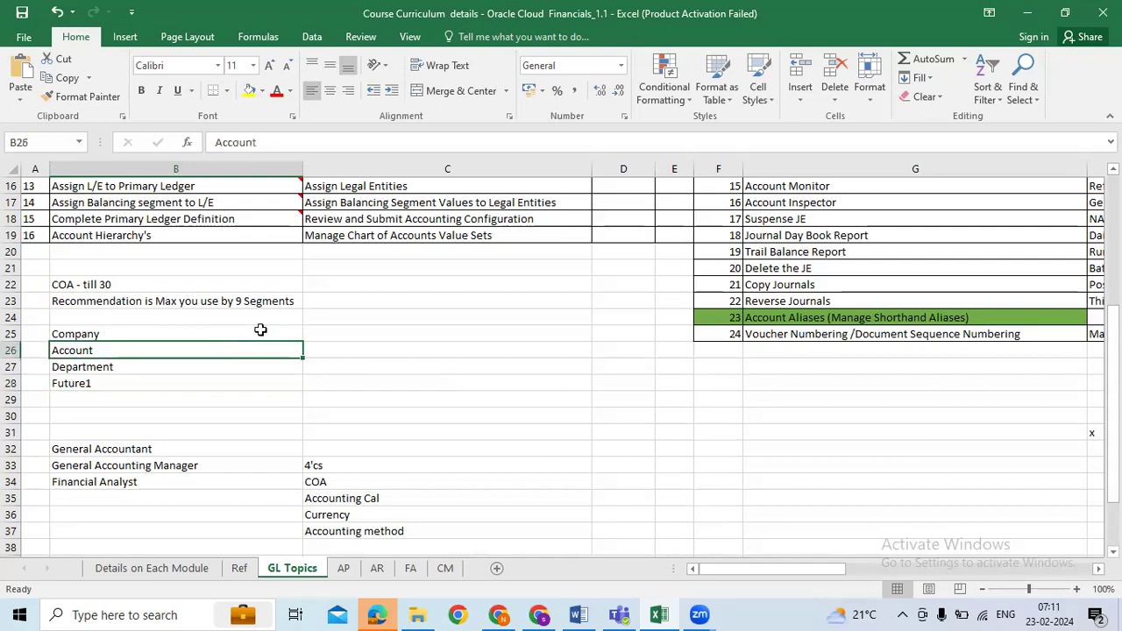
{"action": "left_click", "coordinate": [146, 383]}
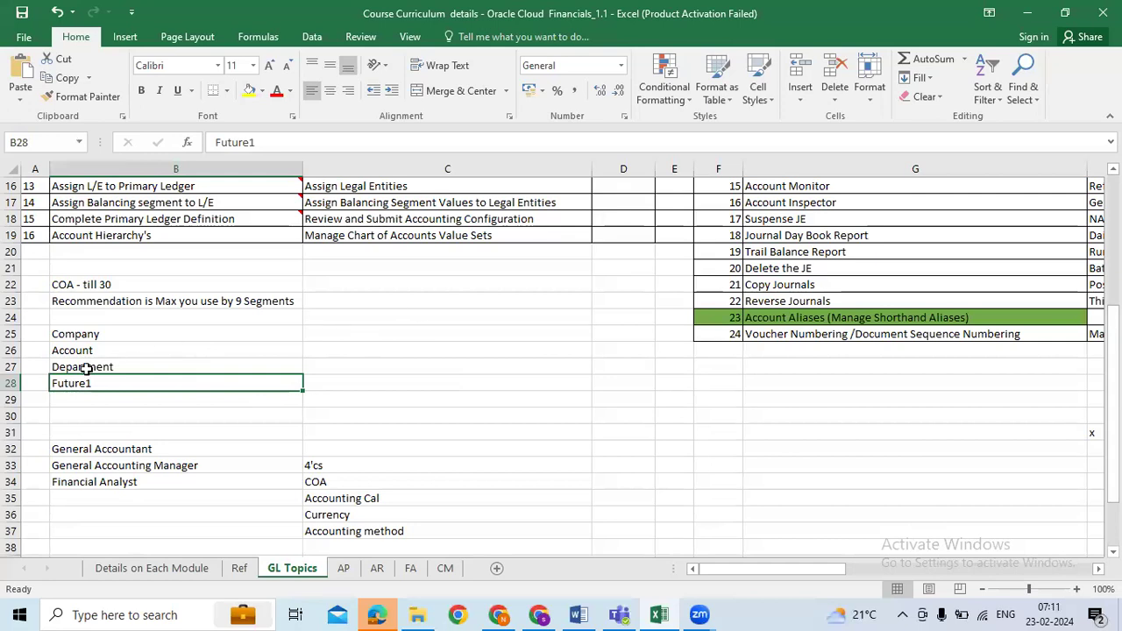
{"action": "left_click_drag", "start_coordinate": [102, 385], "coordinate": [140, 416]}
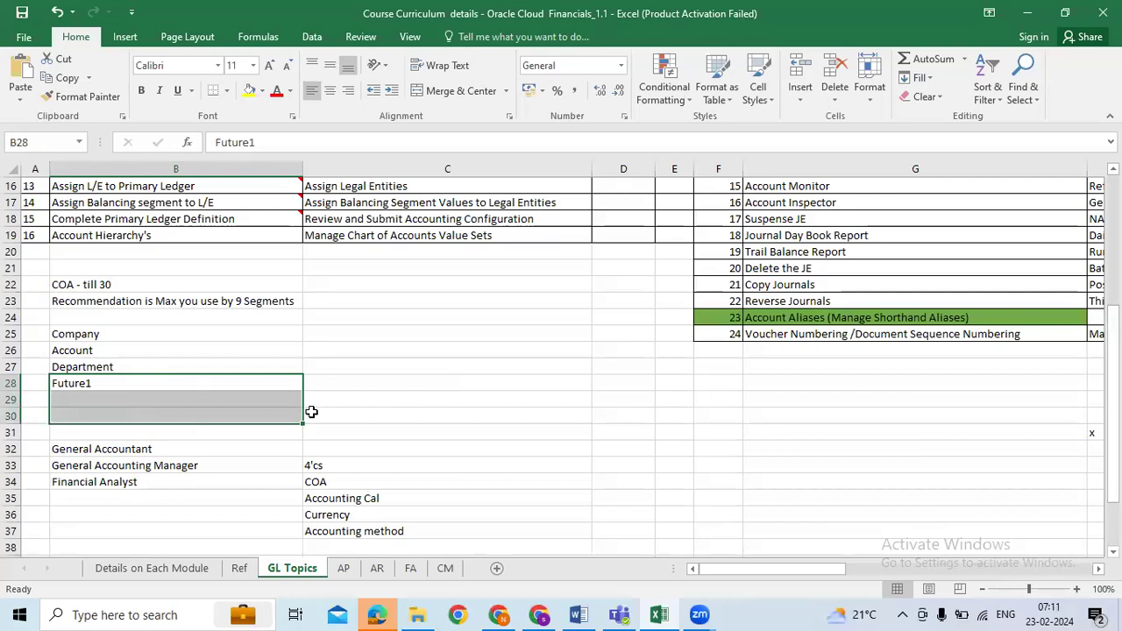
{"action": "left_click_drag", "start_coordinate": [254, 386], "coordinate": [251, 412]}
Step: Enter 0 in cell C28 beside Future1
{"action": "left_click", "coordinate": [431, 380]}
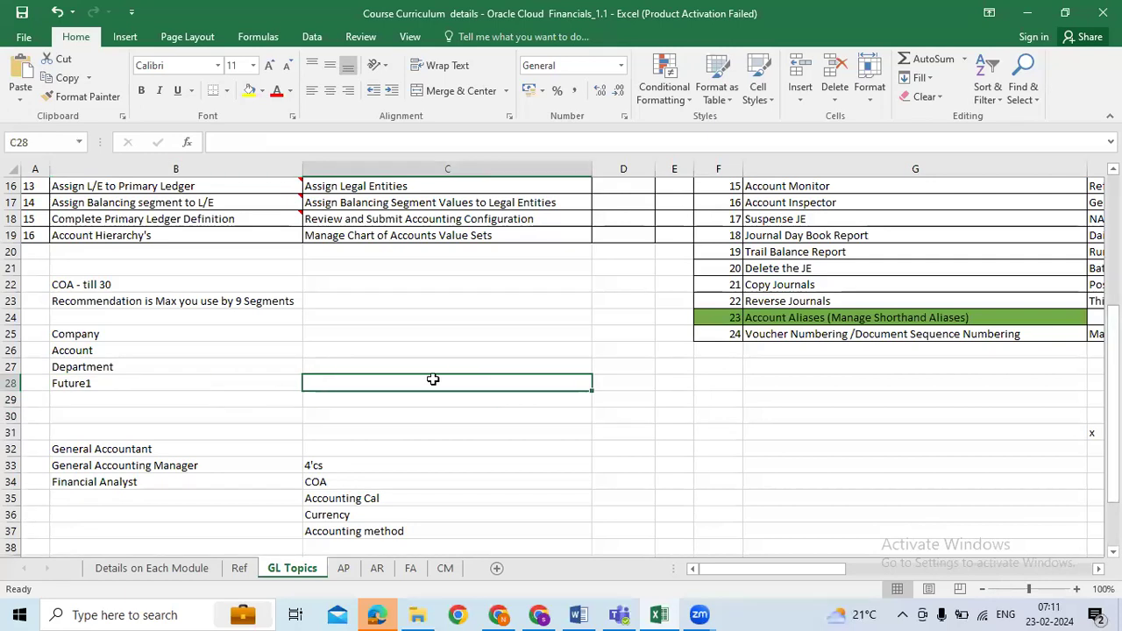
{"action": "type", "text": "0"}
{"action": "key", "text": "Return"}
{"action": "left_click", "coordinate": [434, 378]}
Step: Scroll back to the top and select the Create Value Sets task
{"action": "scroll", "coordinate": [626, 313], "scroll_direction": "up", "scroll_amount": 5}
{"action": "left_click", "coordinate": [196, 252]}
{"action": "left_click", "coordinate": [198, 269]}
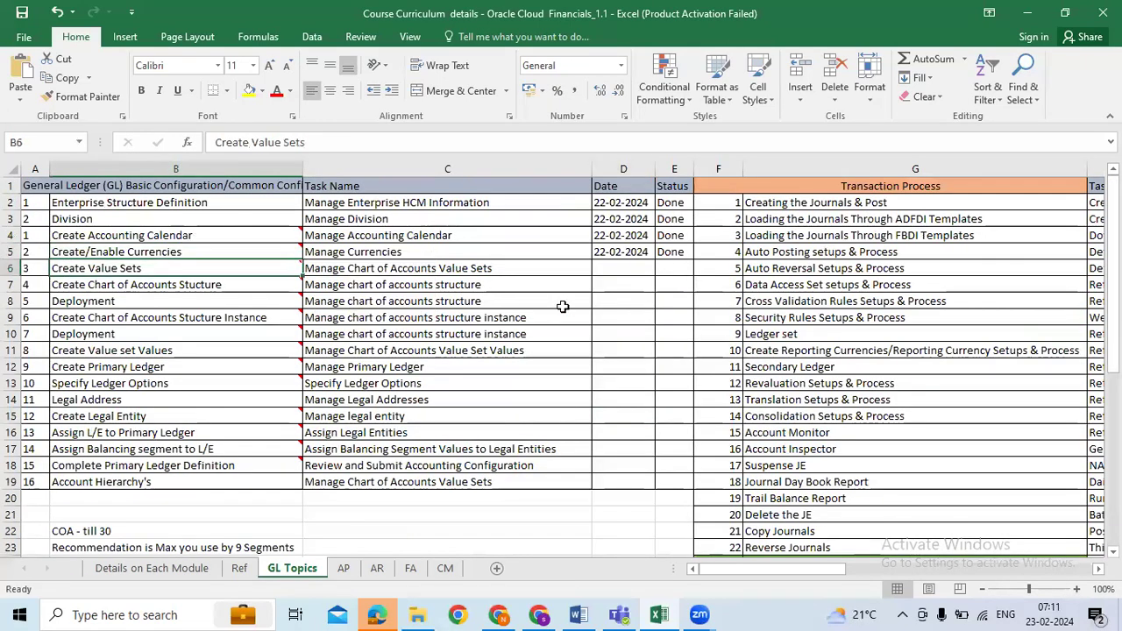
{"action": "left_click", "coordinate": [607, 273]}
{"action": "left_click", "coordinate": [230, 268]}
Step: Open the saved Oracle Fusion demo site in a new Chrome tab
{"action": "left_click", "coordinate": [539, 614]}
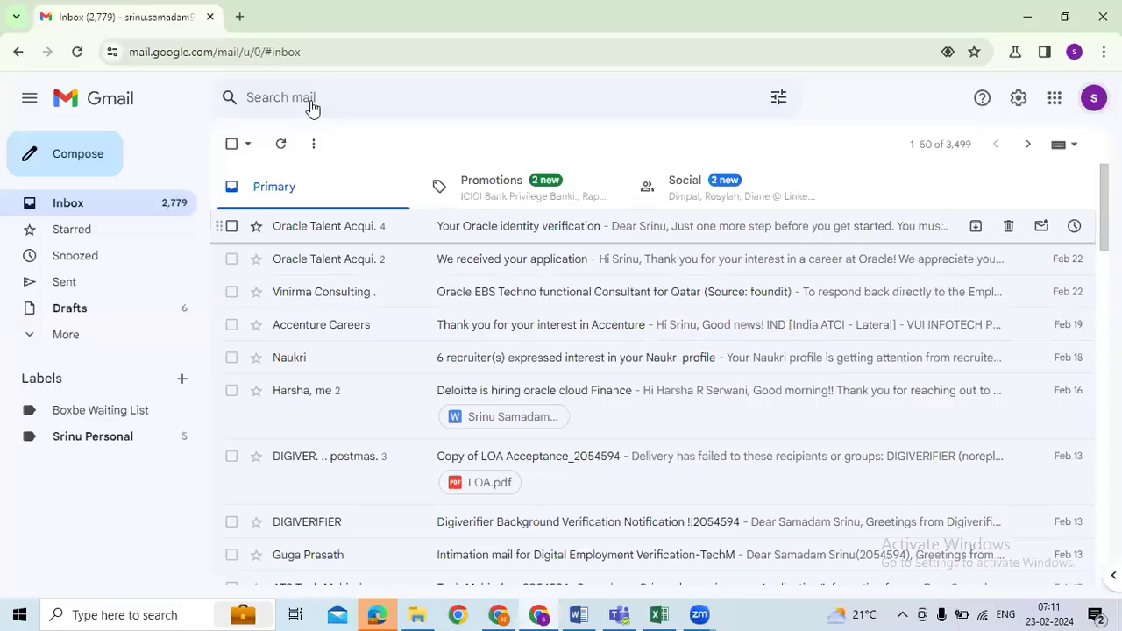
{"action": "left_click", "coordinate": [546, 613]}
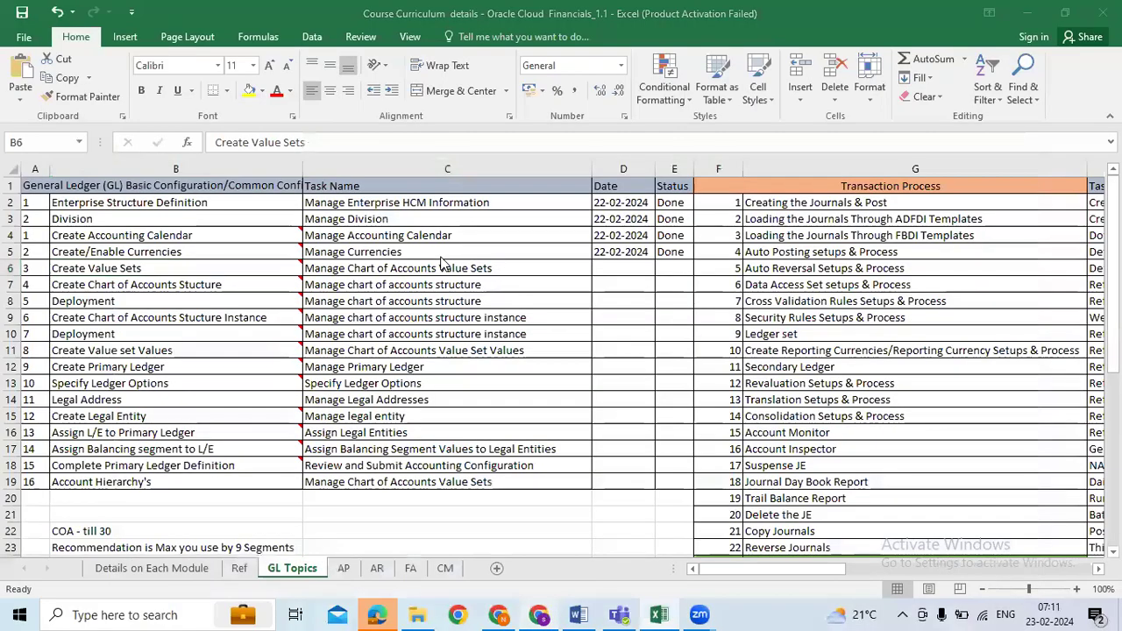
{"action": "left_click", "coordinate": [543, 614]}
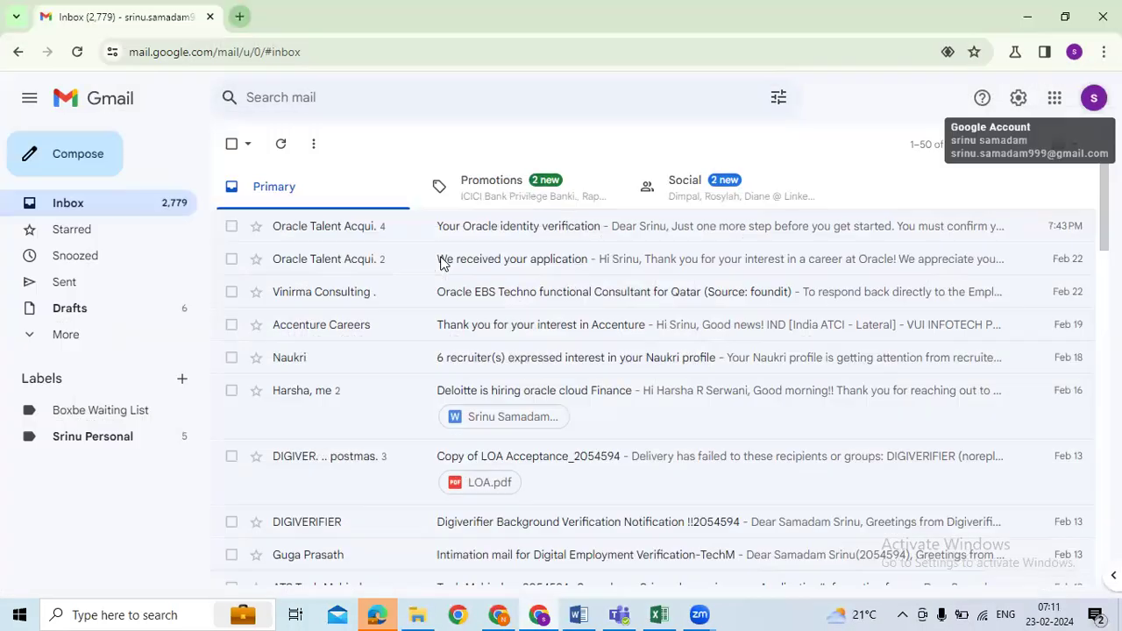
{"action": "key", "text": "ctrl+t"}
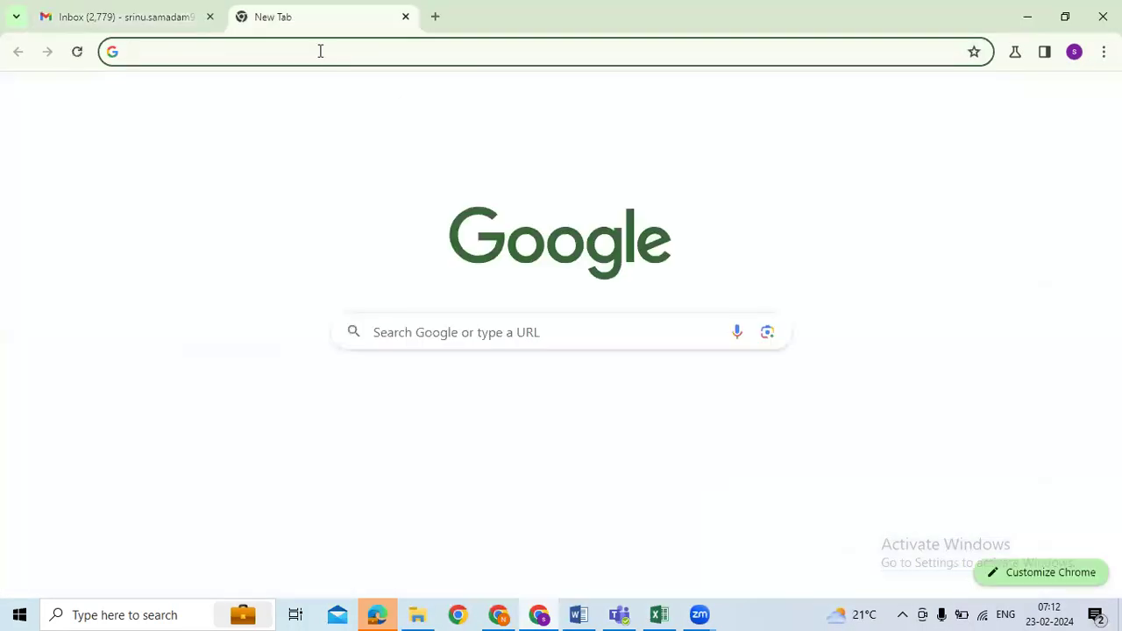
{"action": "type", "text": "e"}
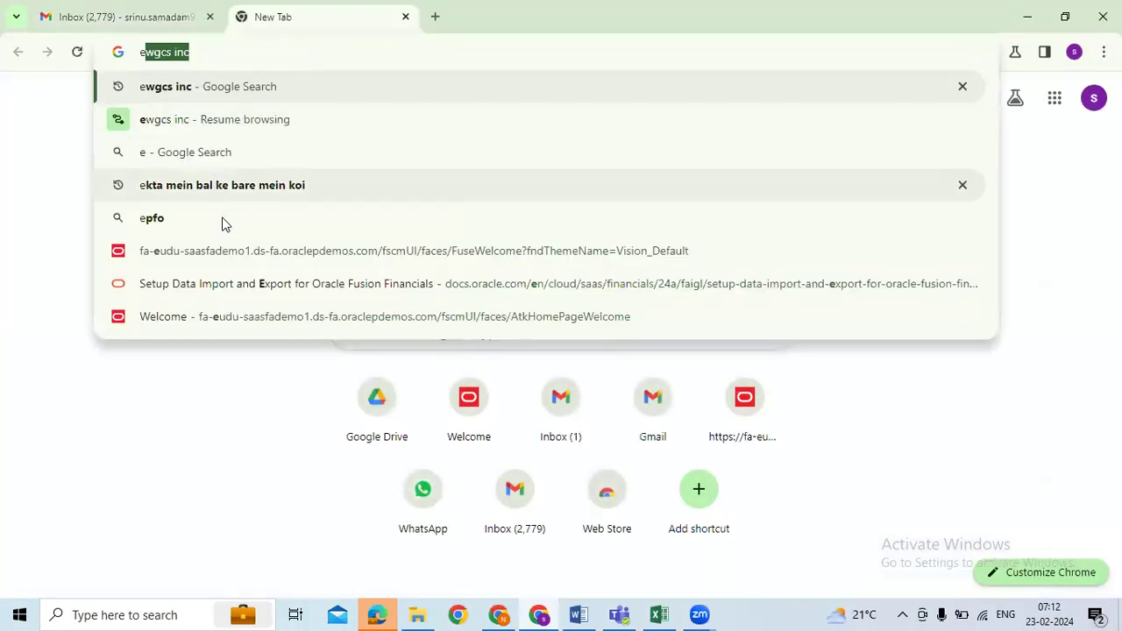
{"action": "left_click", "coordinate": [533, 253]}
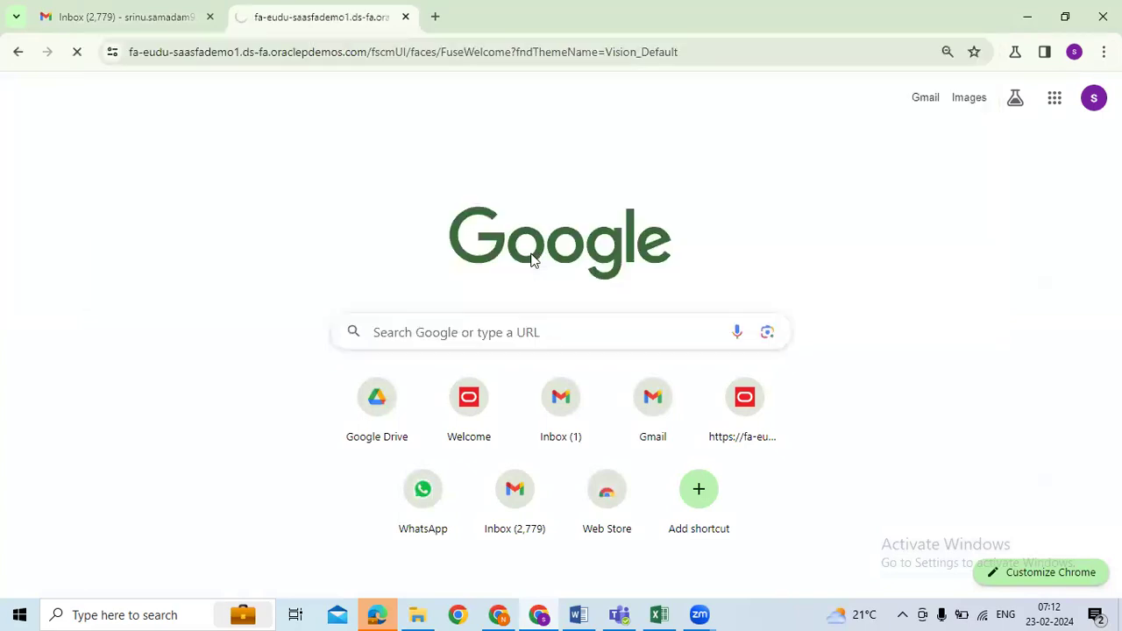
Step: Enter the user ID and account password, then sign in to Oracle Applications Cloud
{"action": "left_click", "coordinate": [659, 614]}
{"action": "left_click", "coordinate": [539, 617]}
{"action": "left_click", "coordinate": [500, 429]}
{"action": "type", "text": "••••••••"}
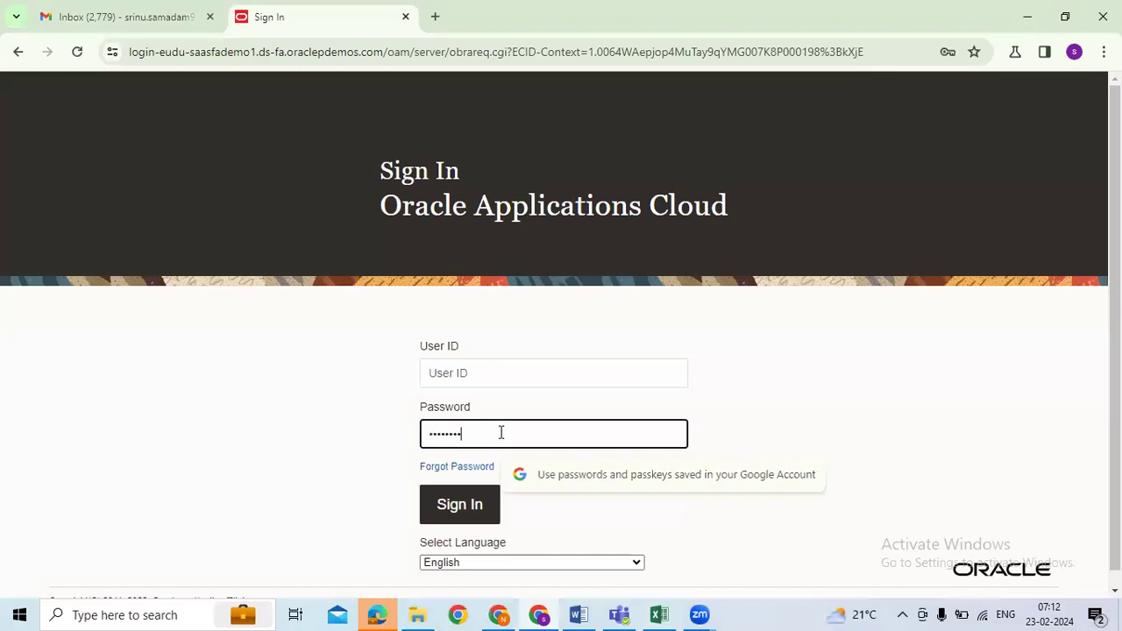
{"action": "left_click", "coordinate": [490, 372]}
{"action": "type", "text": "fin_impl"}
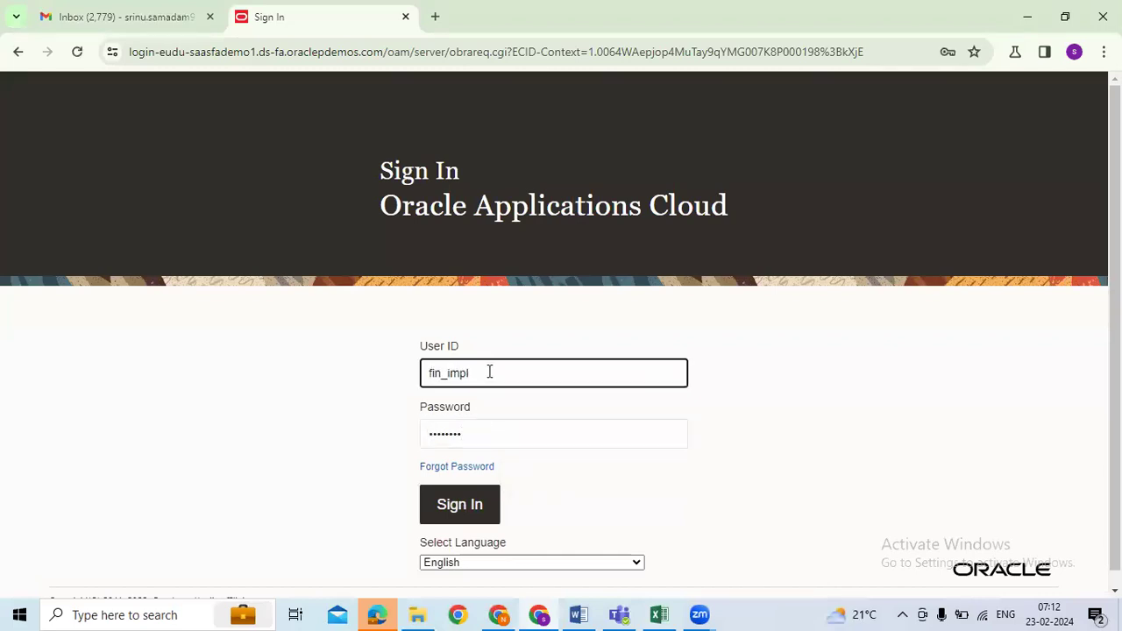
{"action": "left_click", "coordinate": [455, 515]}
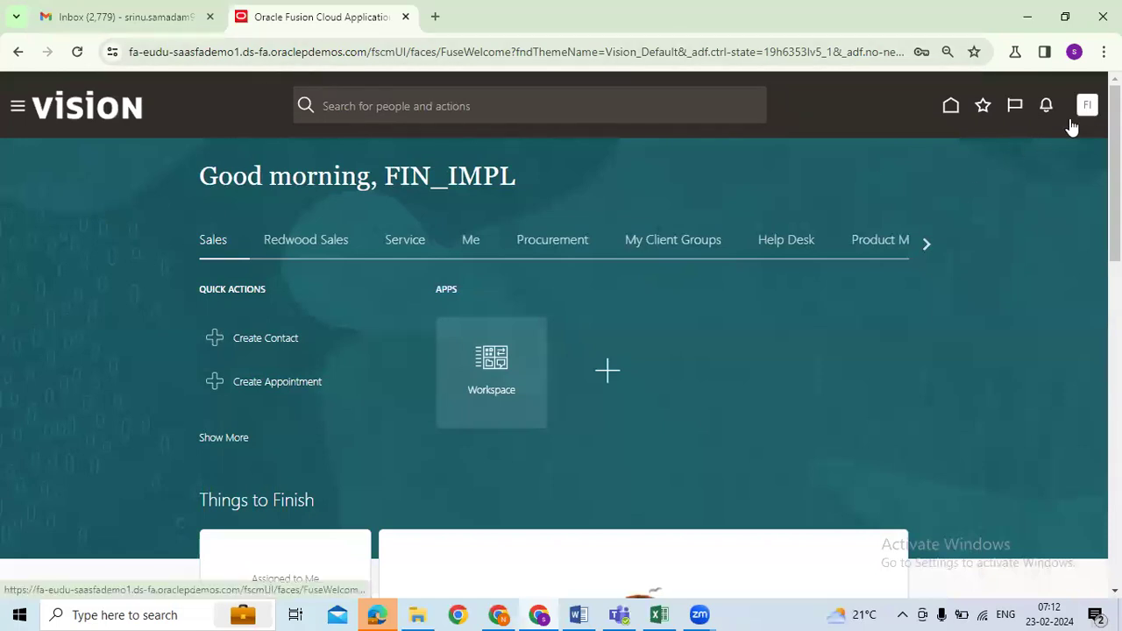
Step: Look up the saved user credentials on Excel's Details on Each Module sheet
{"action": "left_click", "coordinate": [828, 329]}
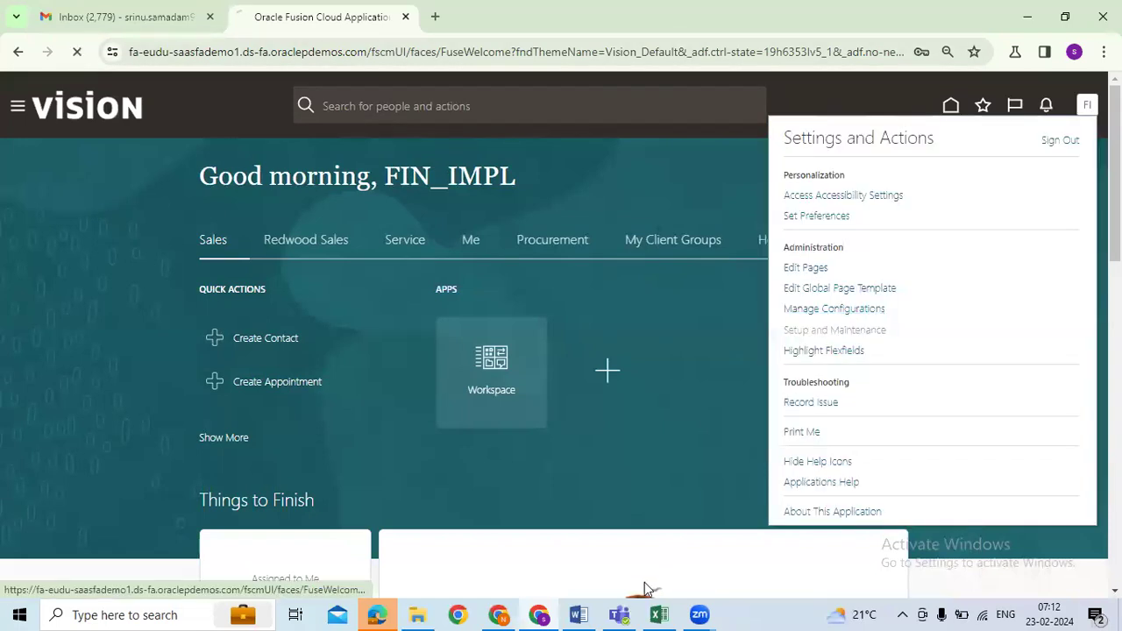
{"action": "left_click", "coordinate": [659, 614]}
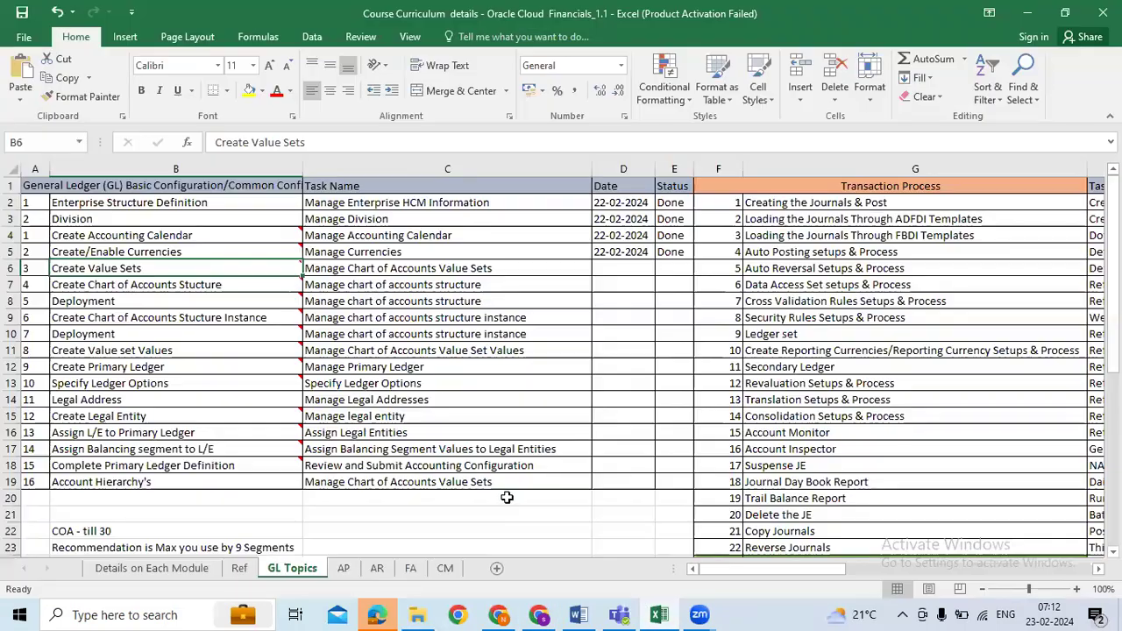
{"action": "left_click", "coordinate": [194, 575]}
{"action": "scroll", "coordinate": [612, 427], "scroll_direction": "down", "scroll_amount": 3}
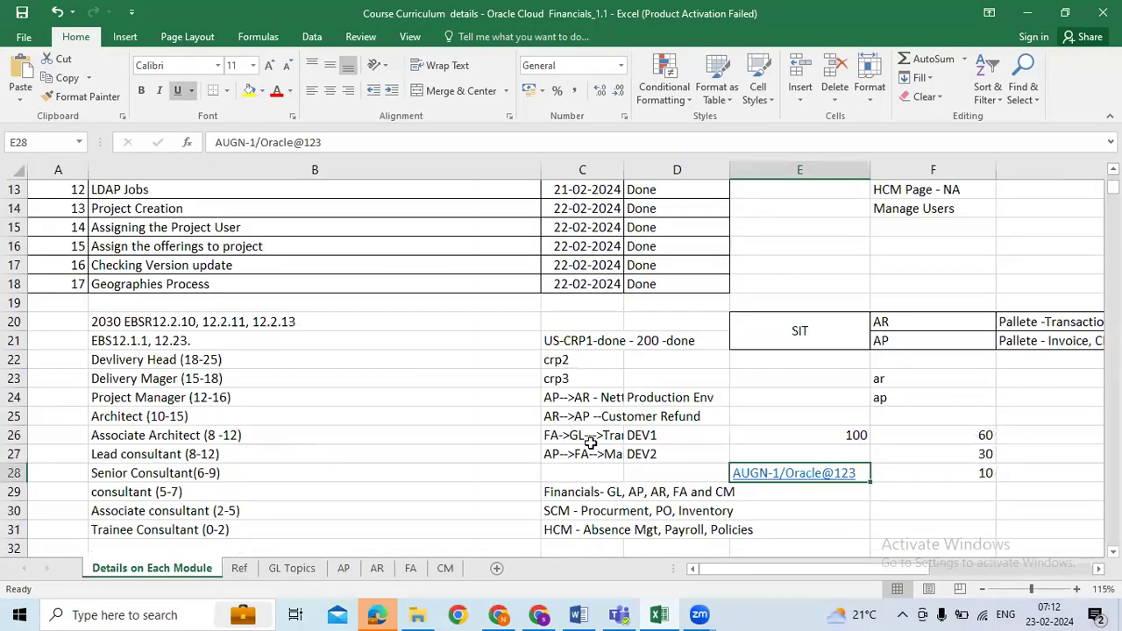
{"action": "scroll", "coordinate": [612, 427], "scroll_direction": "down", "scroll_amount": 4}
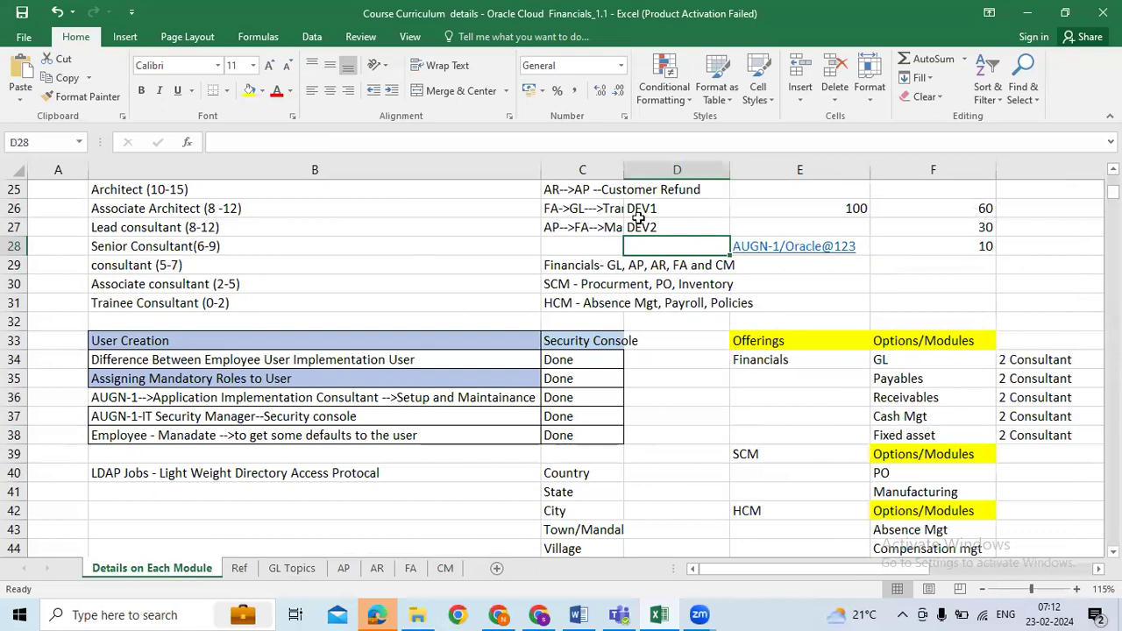
{"action": "left_click_drag", "start_coordinate": [256, 141], "coordinate": [214, 141]}
{"action": "left_click", "coordinate": [539, 615]}
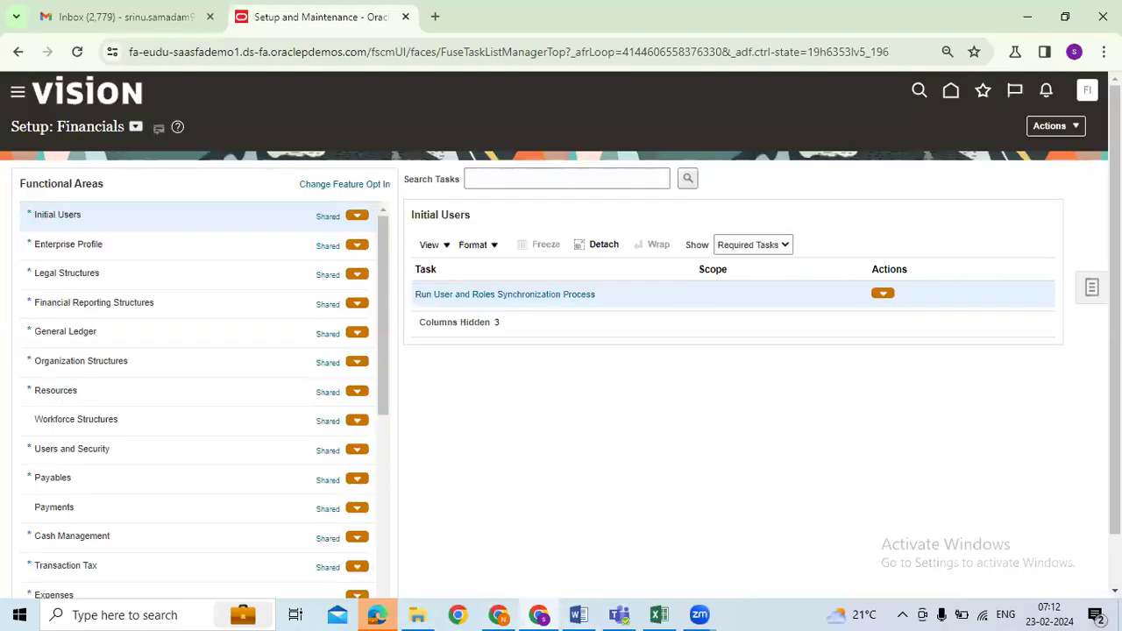
Step: Sign out of the current Oracle user and confirm the single sign-off
{"action": "left_click", "coordinate": [1088, 92]}
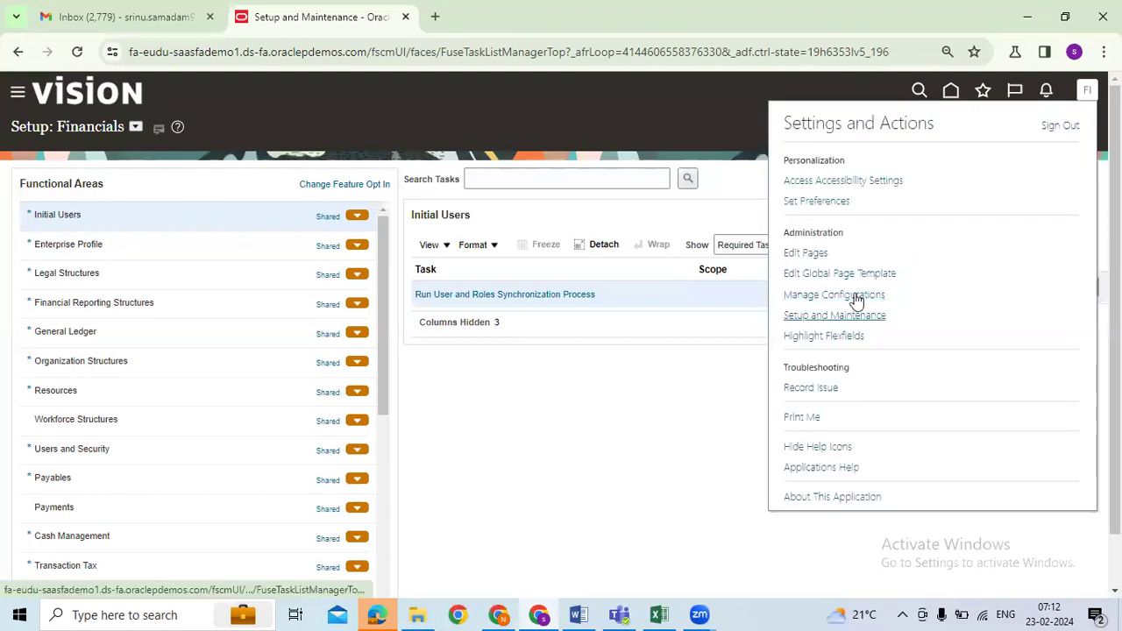
{"action": "left_click", "coordinate": [1056, 128]}
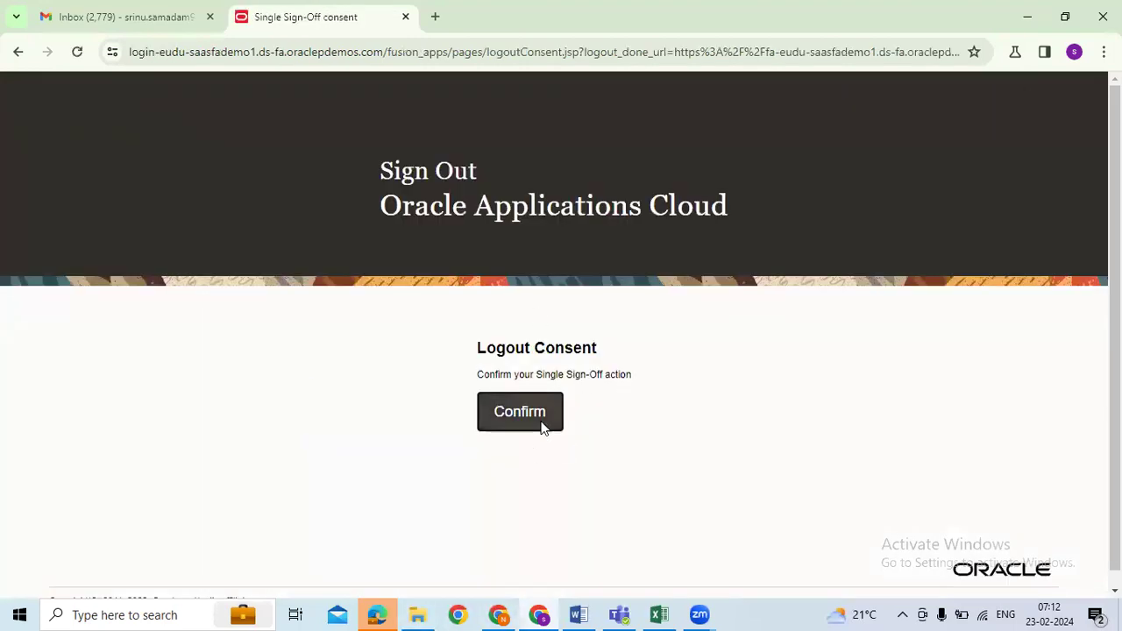
{"action": "left_click", "coordinate": [541, 421]}
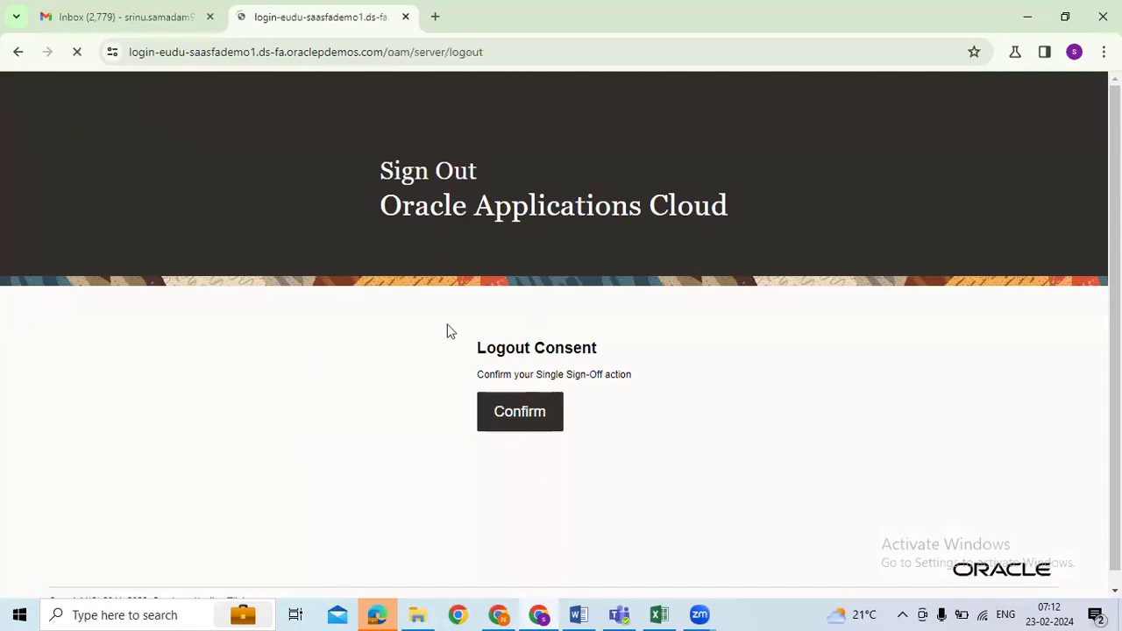
Step: Sign in with the implementation user ID and the password copied from the workbook
{"action": "type", "text": "AUGN-1"}
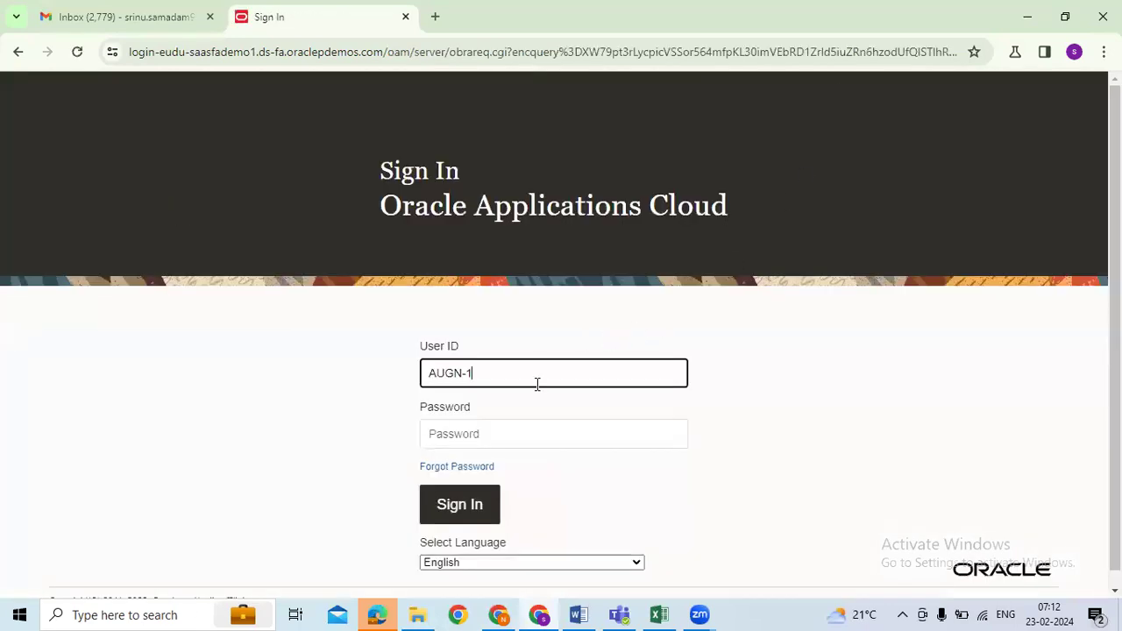
{"action": "left_click", "coordinate": [606, 421]}
{"action": "key", "text": "alt+Tab"}
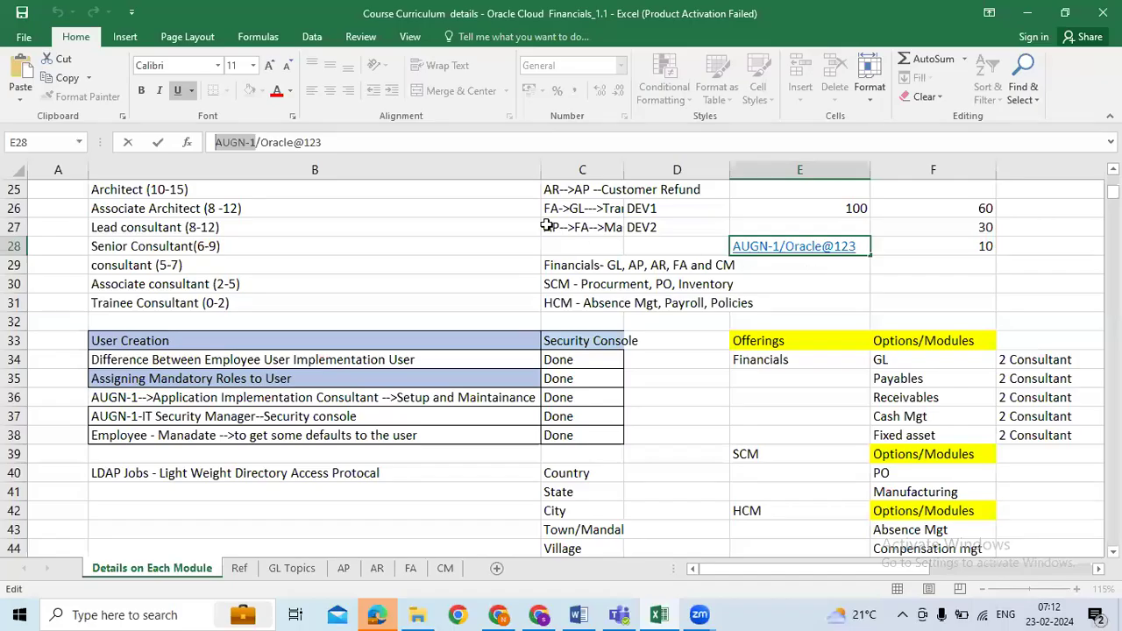
{"action": "left_click_drag", "start_coordinate": [260, 142], "coordinate": [430, 140]}
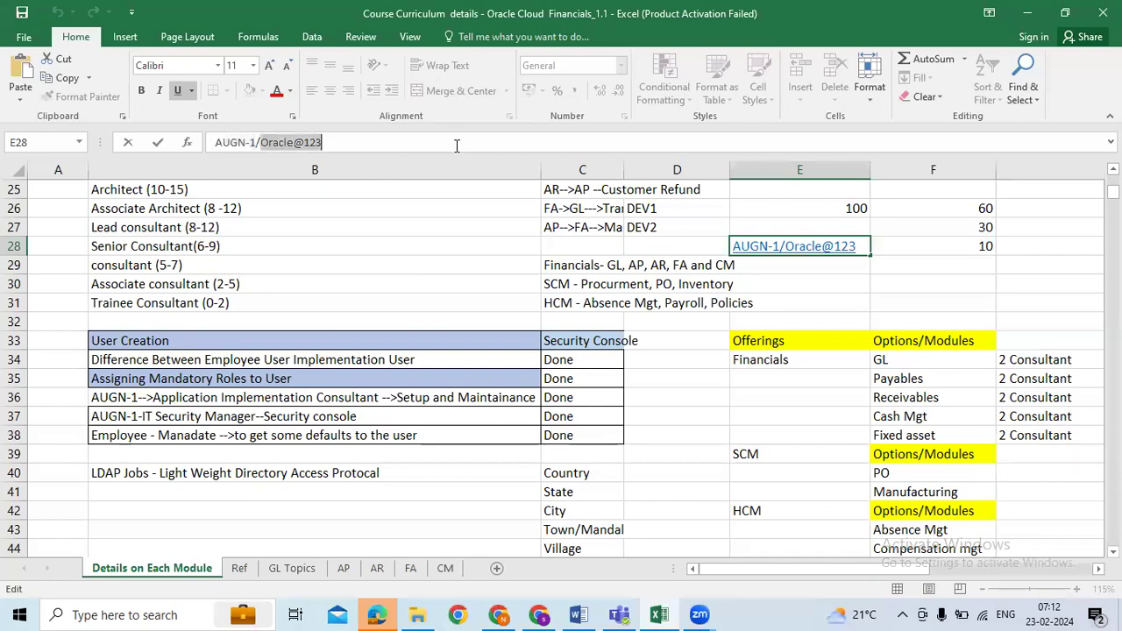
{"action": "key", "text": "alt+Tab"}
{"action": "key", "text": "ctrl+v"}
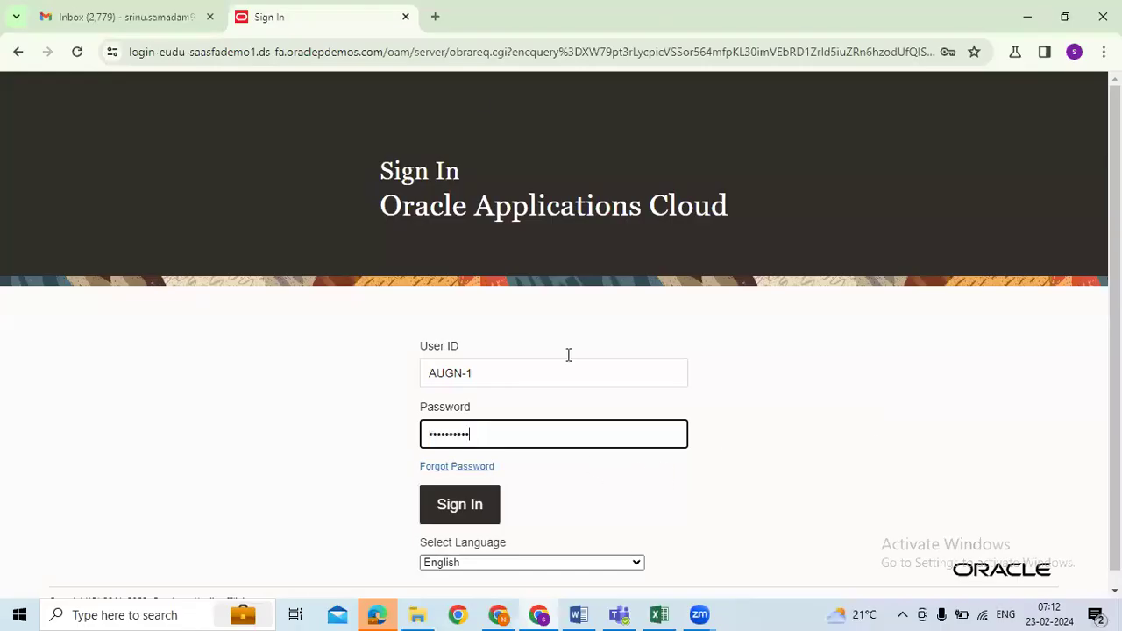
{"action": "left_click", "coordinate": [464, 523]}
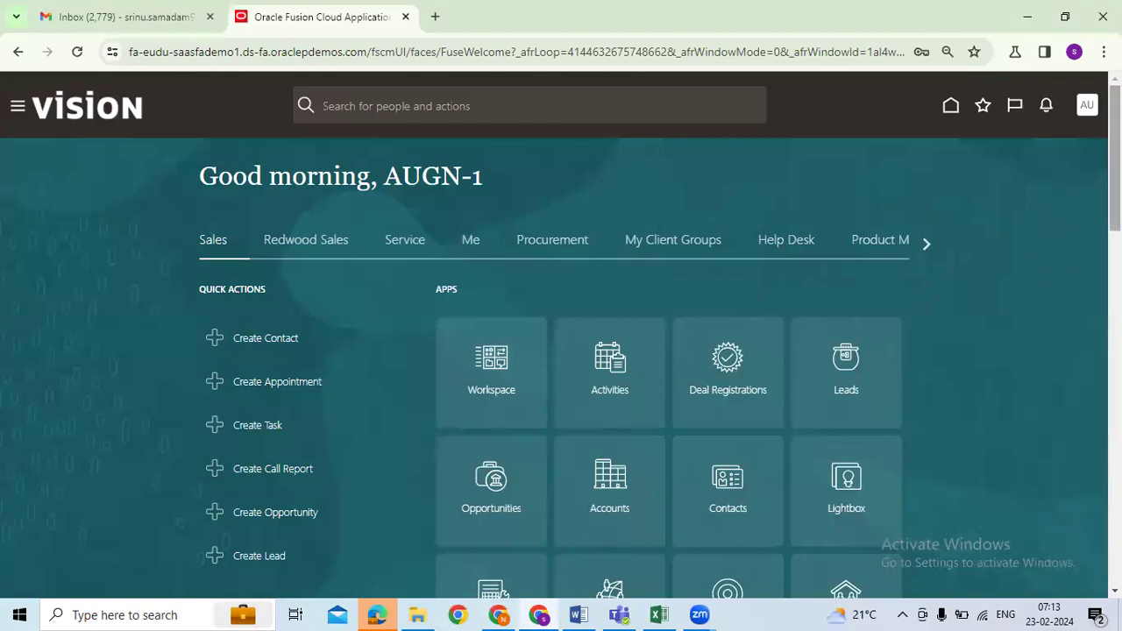
Step: Scroll briefly over the app tiles on the Good morning home page
{"action": "scroll", "coordinate": [1113, 175], "scroll_direction": "down", "scroll_amount": 1}
{"action": "scroll", "coordinate": [1113, 176], "scroll_direction": "up", "scroll_amount": 1}
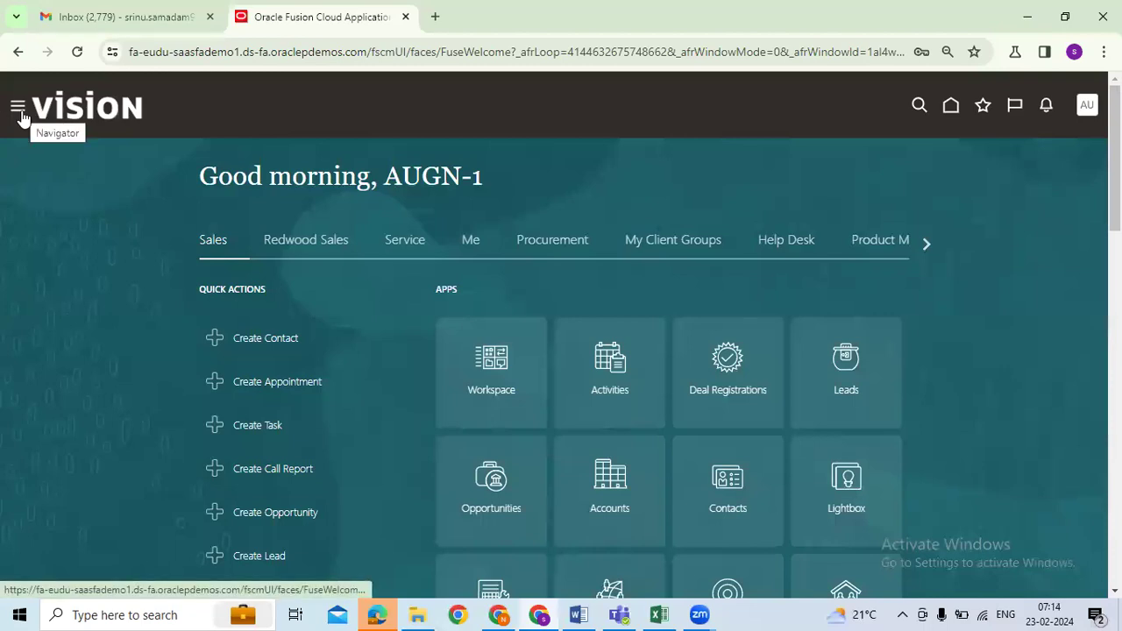
{"action": "key", "text": "alt+Tab"}
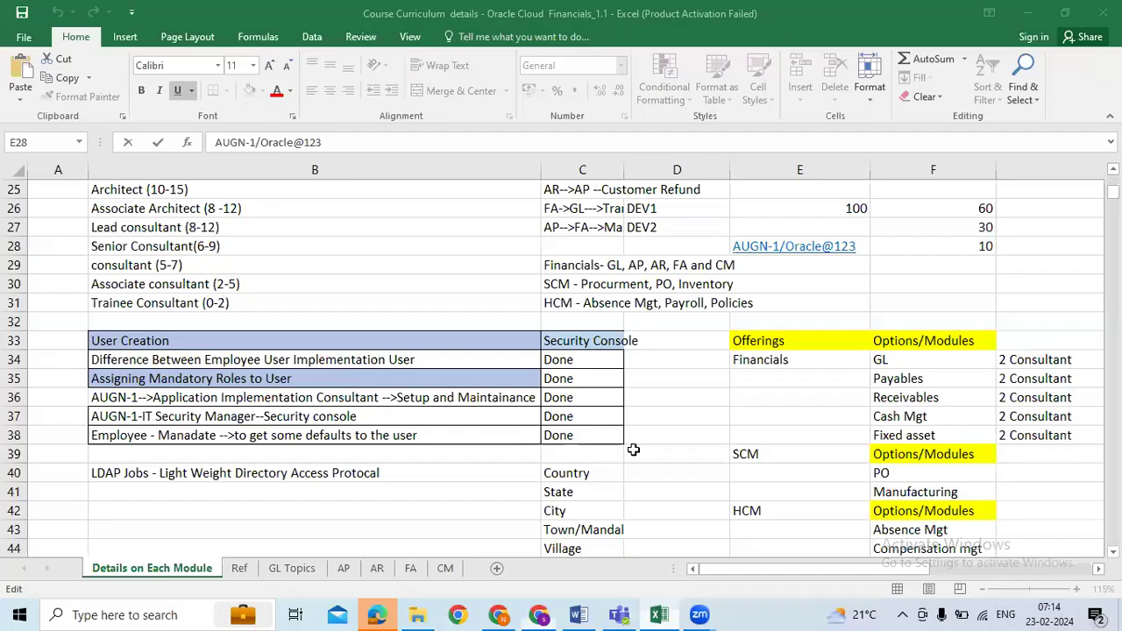
{"action": "scroll", "coordinate": [640, 443], "scroll_direction": "up", "scroll_amount": 8}
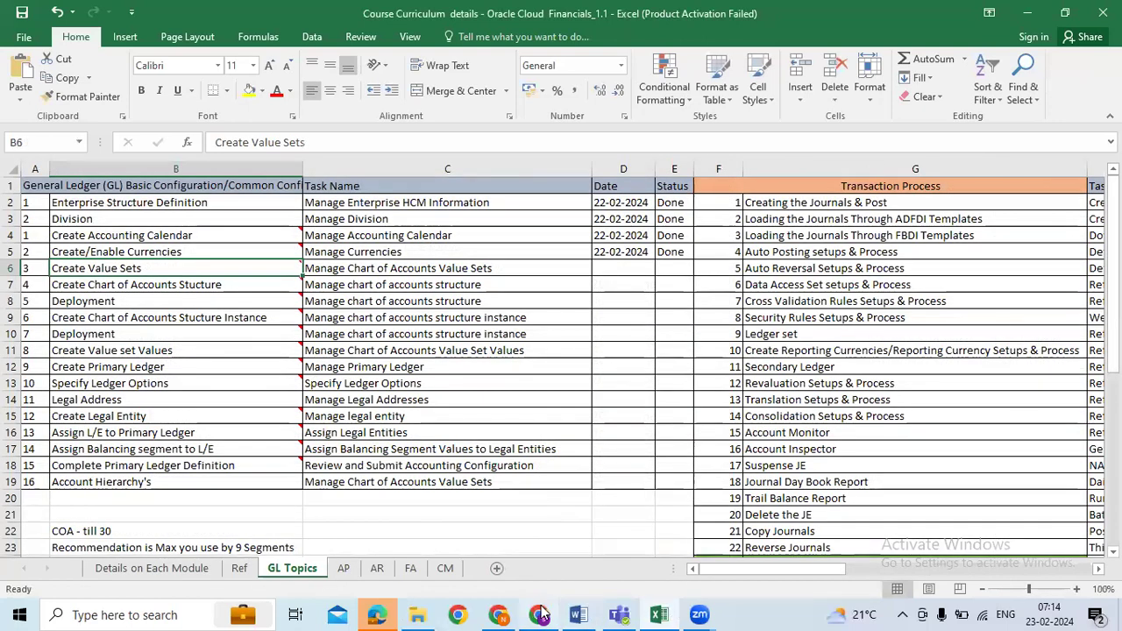
{"action": "left_click", "coordinate": [321, 282]}
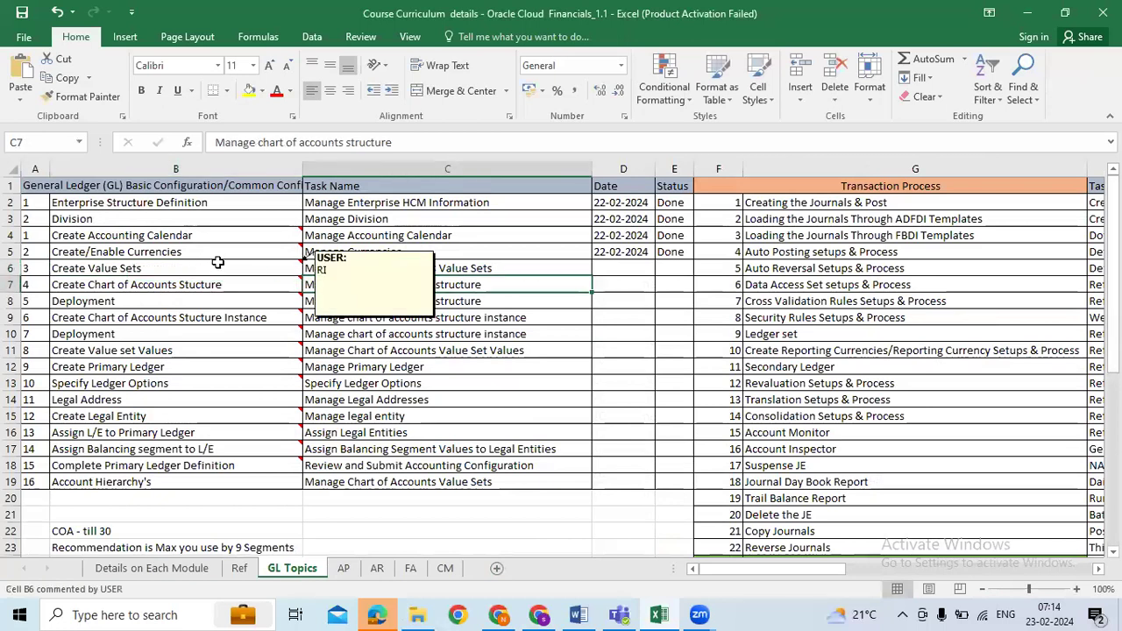
{"action": "left_click", "coordinate": [267, 269]}
{"action": "left_click", "coordinate": [490, 334]}
{"action": "left_click_drag", "start_coordinate": [447, 265], "coordinate": [458, 385]}
{"action": "left_click_drag", "start_coordinate": [403, 205], "coordinate": [421, 480]}
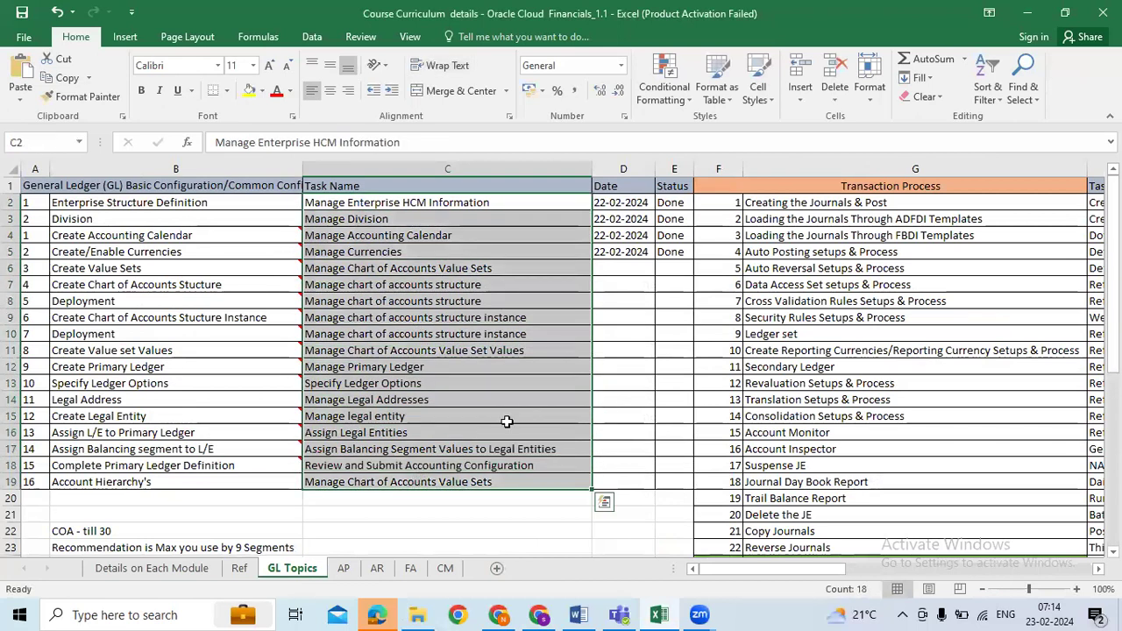
{"action": "left_click", "coordinate": [562, 270]}
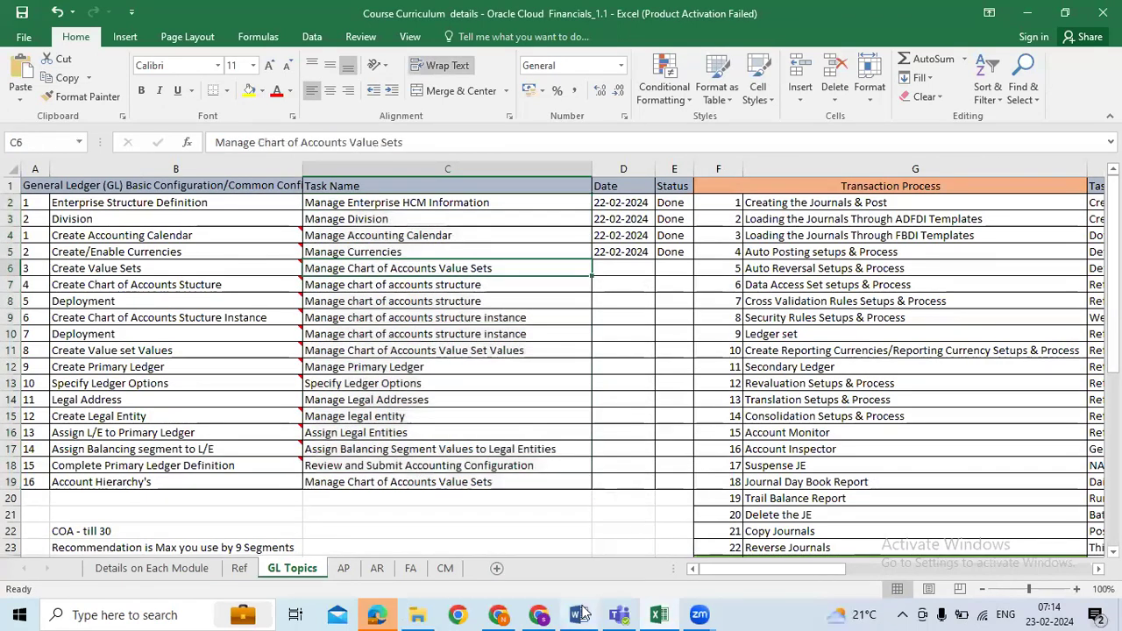
{"action": "key", "text": "alt+Tab"}
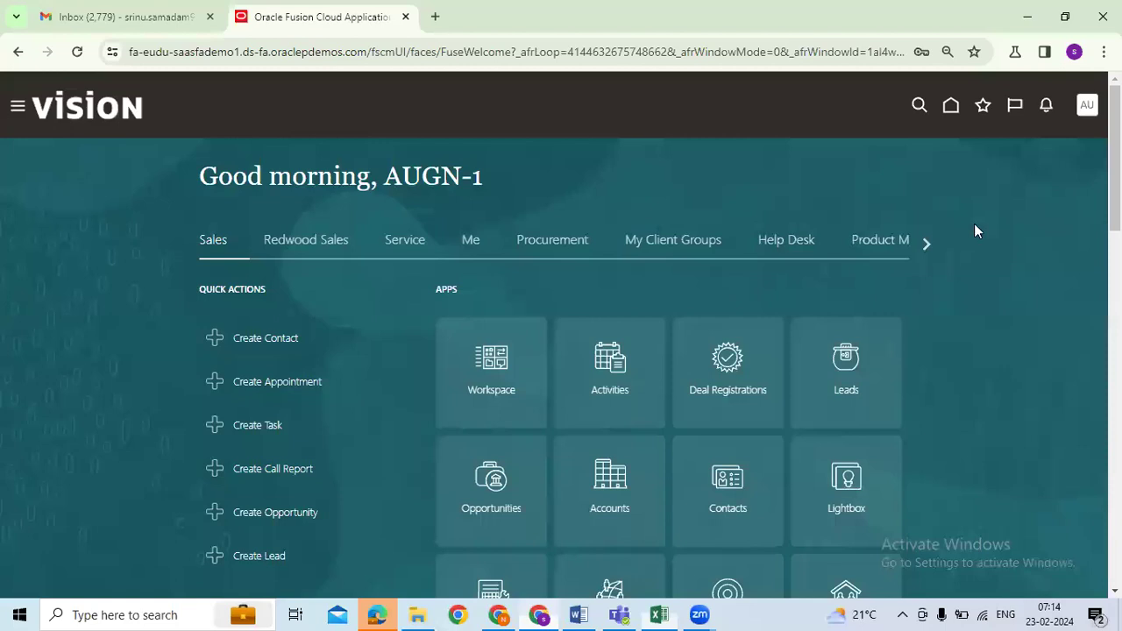
{"action": "left_click", "coordinate": [1086, 105]}
Step: Open the Setup and Maintenance work area from Settings and Actions
{"action": "left_click", "coordinate": [833, 330]}
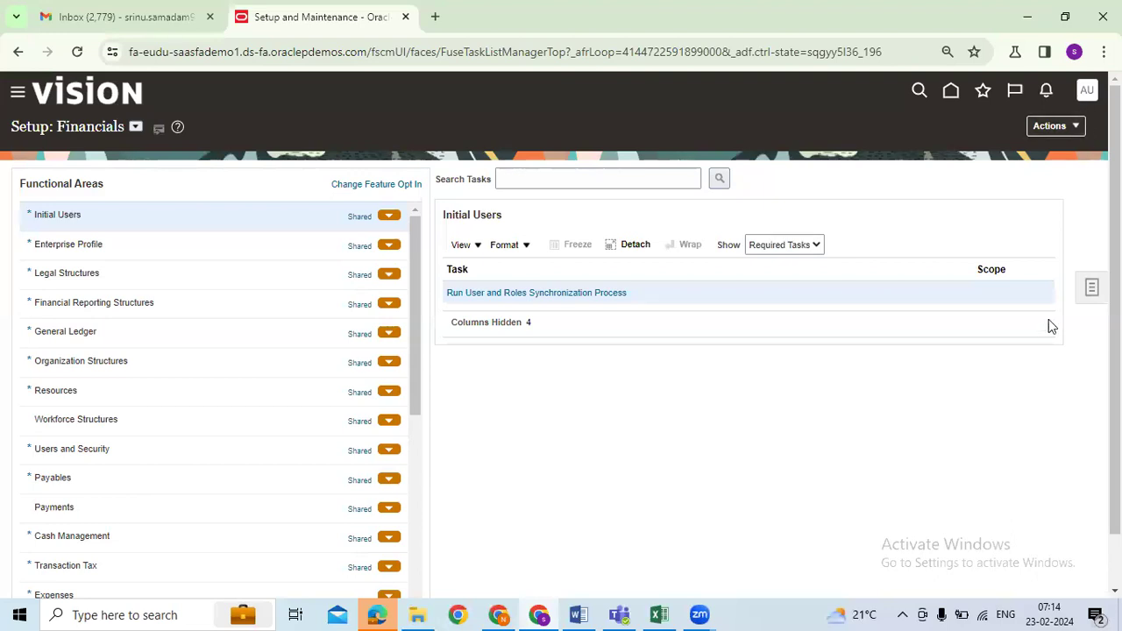
{"action": "left_click", "coordinate": [1049, 127]}
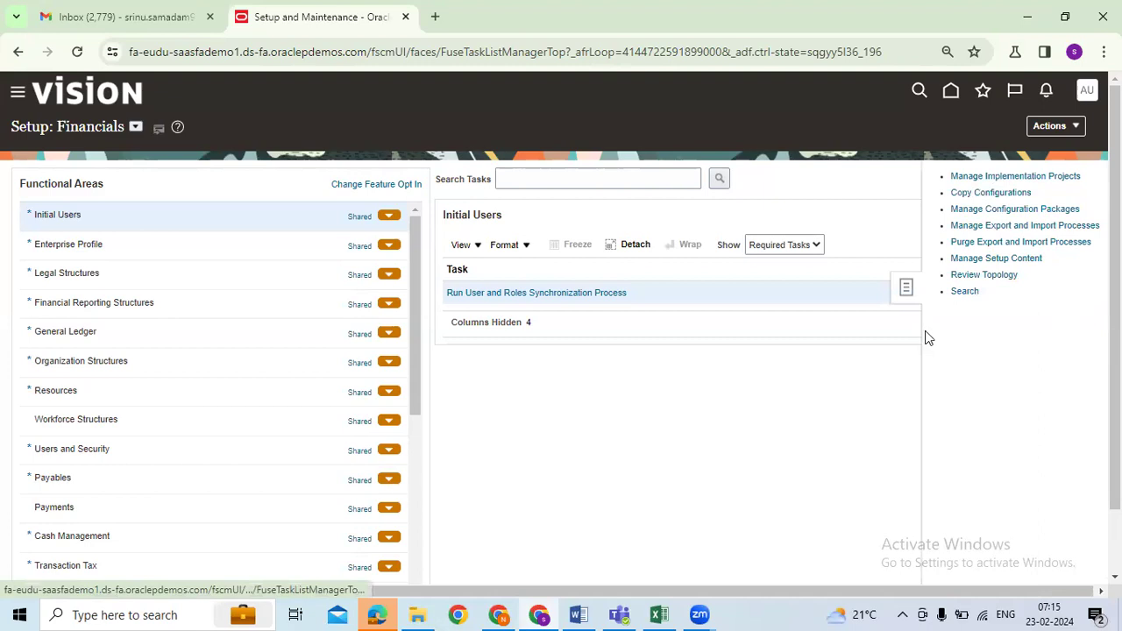
{"action": "left_click", "coordinate": [530, 180]}
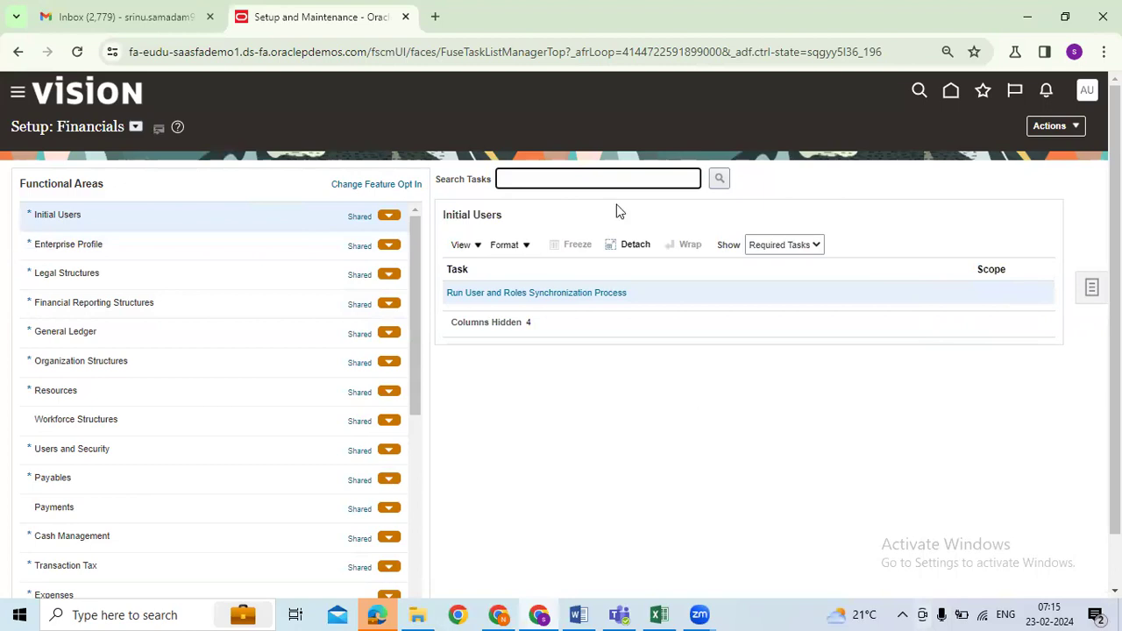
{"action": "left_click", "coordinate": [1092, 289]}
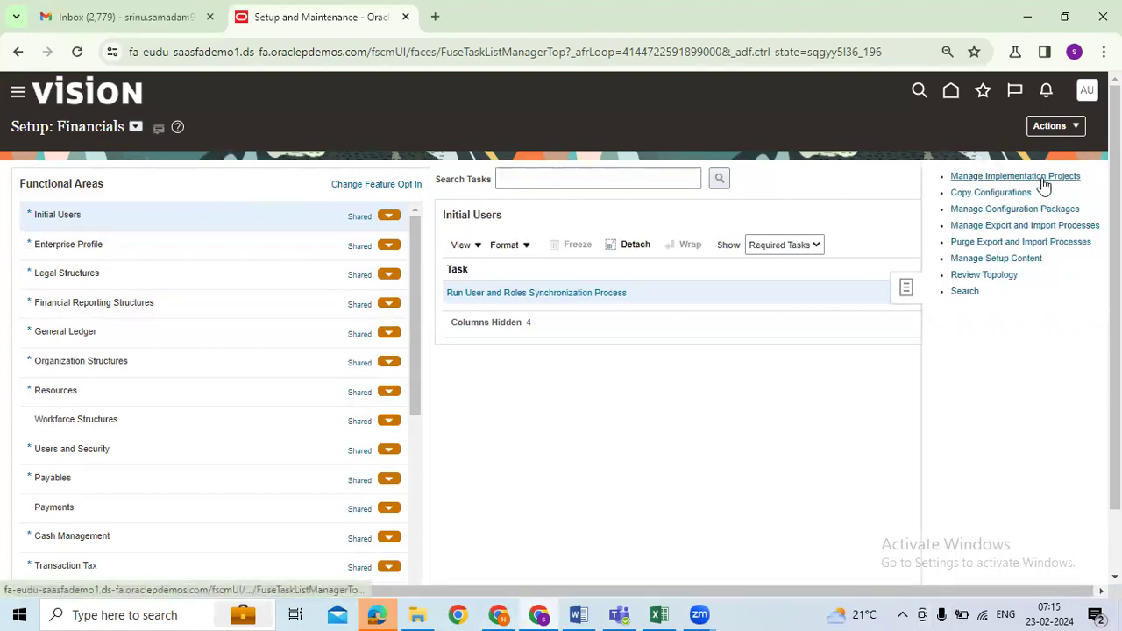
{"action": "left_click", "coordinate": [524, 179]}
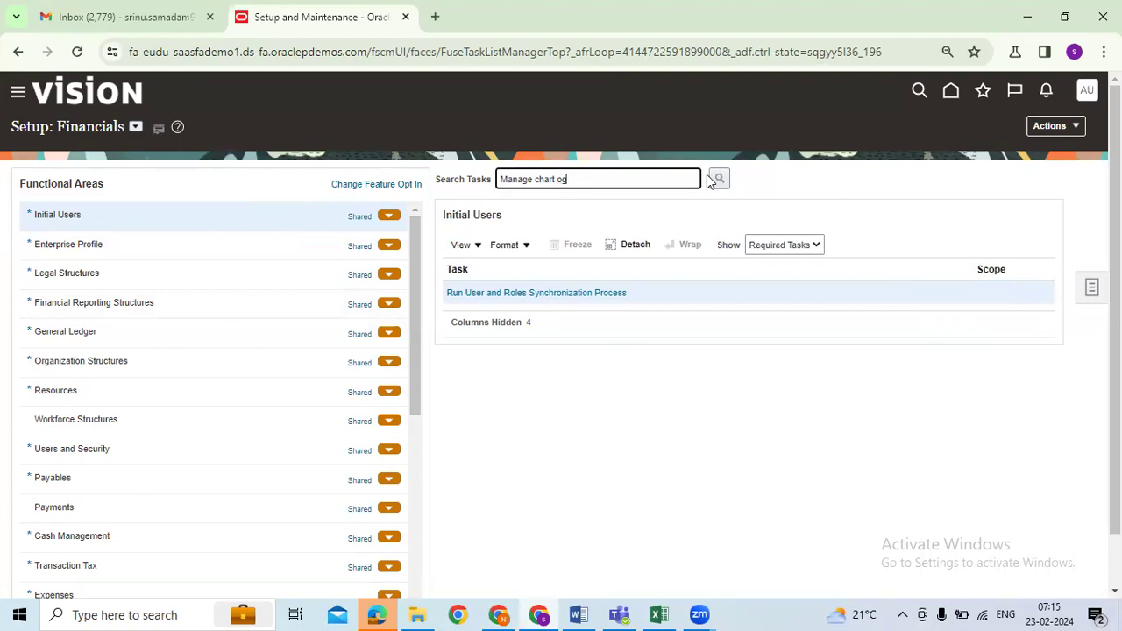
Step: Search tasks for 'Manage chart of accounts' and pick Manage Chart of Accounts Value Sets
{"action": "type", "text": "Manage chart of accounts"}
{"action": "left_click", "coordinate": [718, 179]}
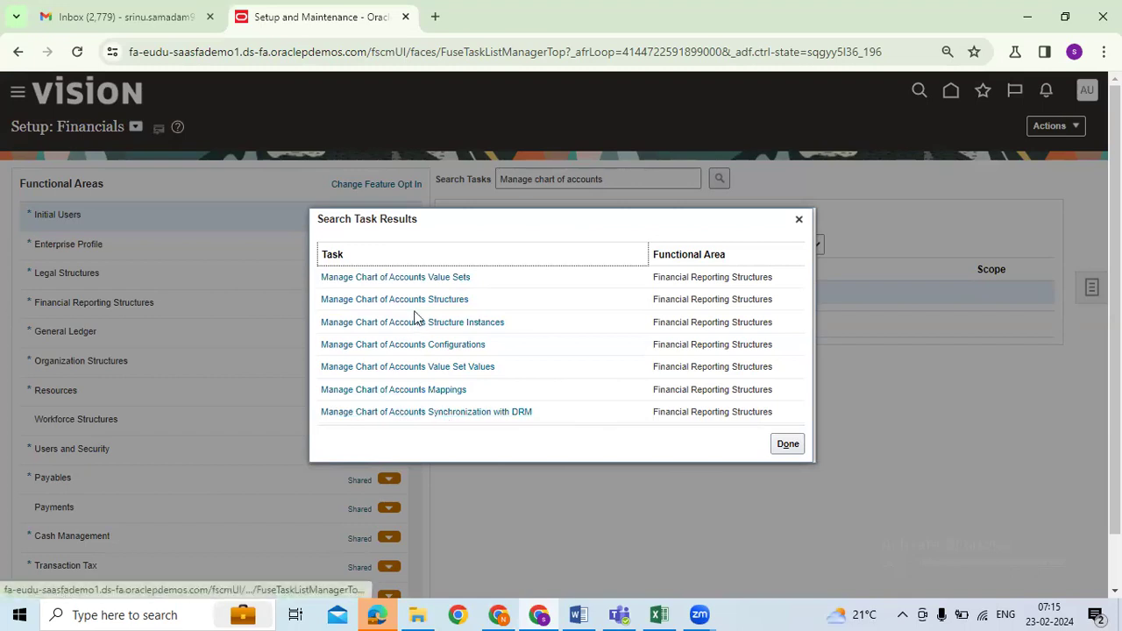
{"action": "left_click", "coordinate": [413, 278]}
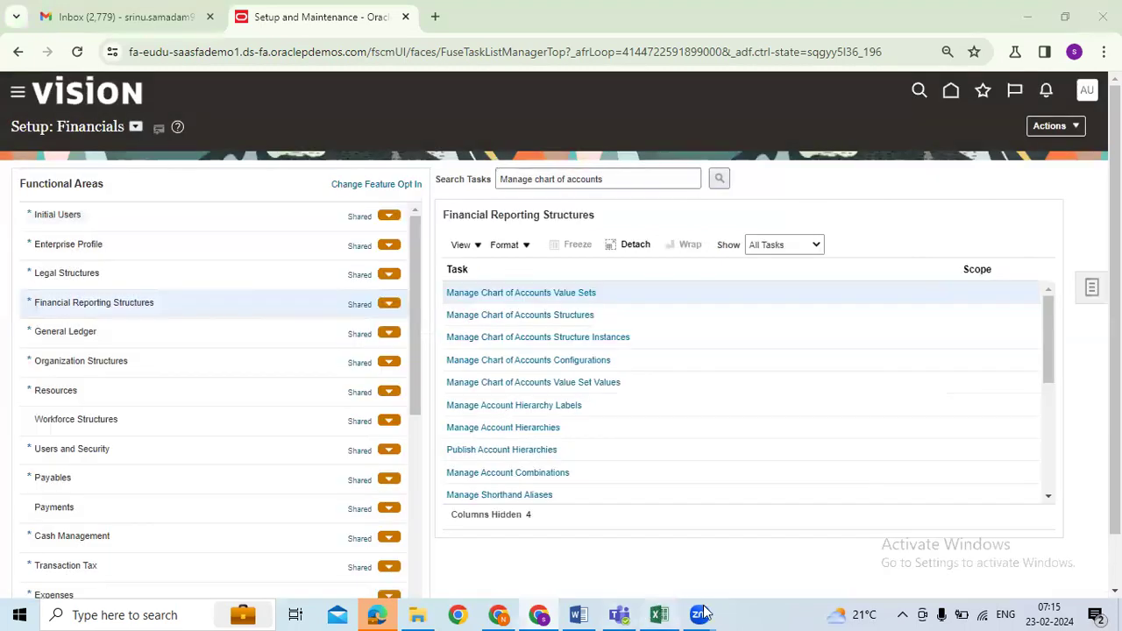
{"action": "left_click", "coordinate": [660, 615]}
Step: Select segments B25:B28 in Excel, then open Oracle's Manage Chart of Accounts Value Sets page
{"action": "scroll", "coordinate": [213, 538], "scroll_direction": "down", "scroll_amount": 3}
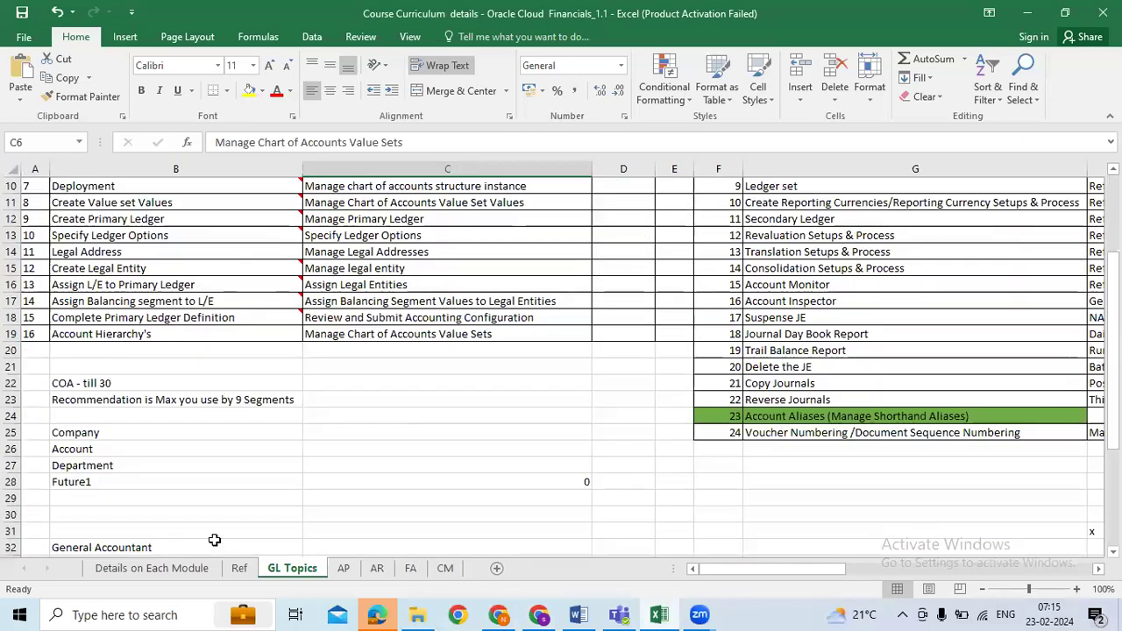
{"action": "left_click_drag", "start_coordinate": [121, 443], "coordinate": [121, 481]}
{"action": "key", "text": "alt+Tab"}
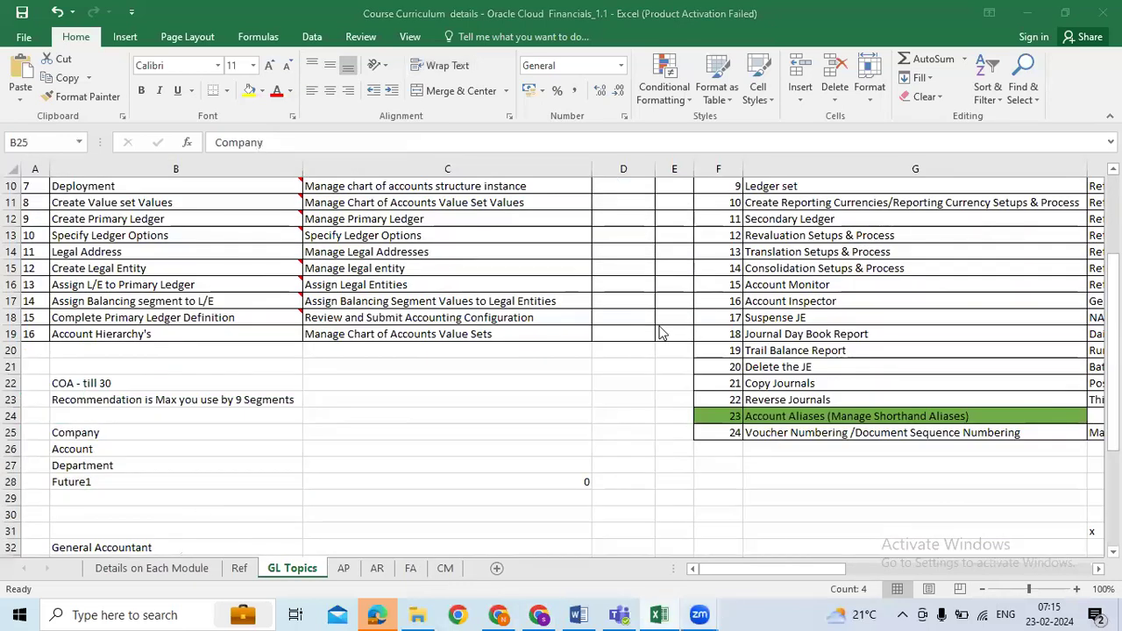
{"action": "left_click", "coordinate": [515, 295]}
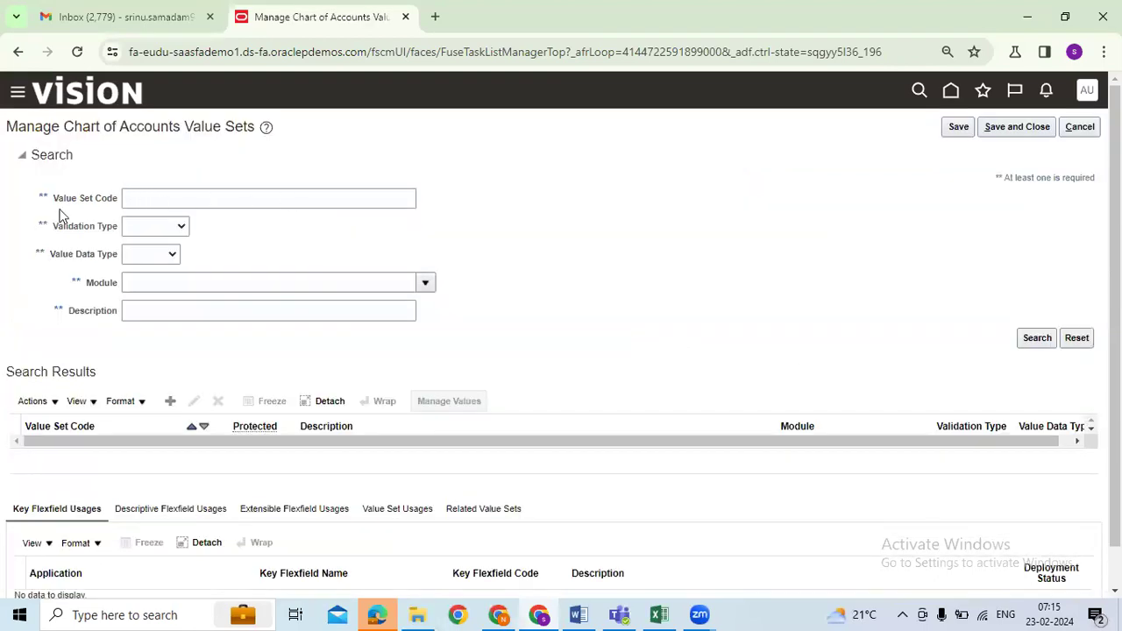
Step: Open a blank Create Value Set form, then bring up the Excel plan workbook
{"action": "left_click_drag", "start_coordinate": [55, 200], "coordinate": [124, 205]}
{"action": "scroll", "coordinate": [274, 365], "scroll_direction": "down", "scroll_amount": 1}
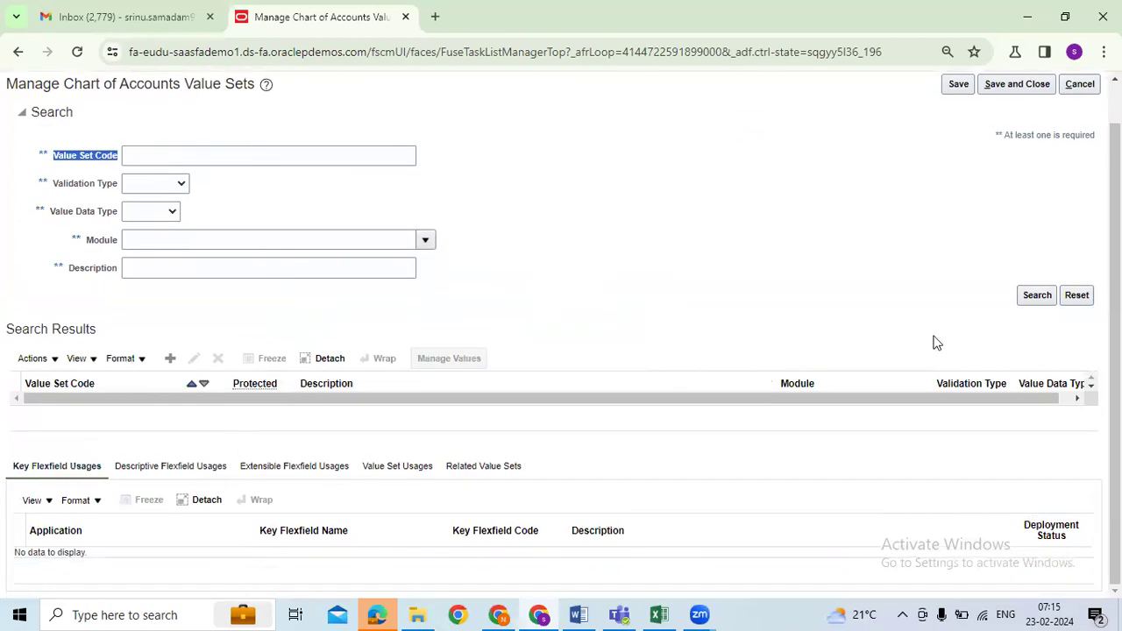
{"action": "left_click", "coordinate": [133, 154]}
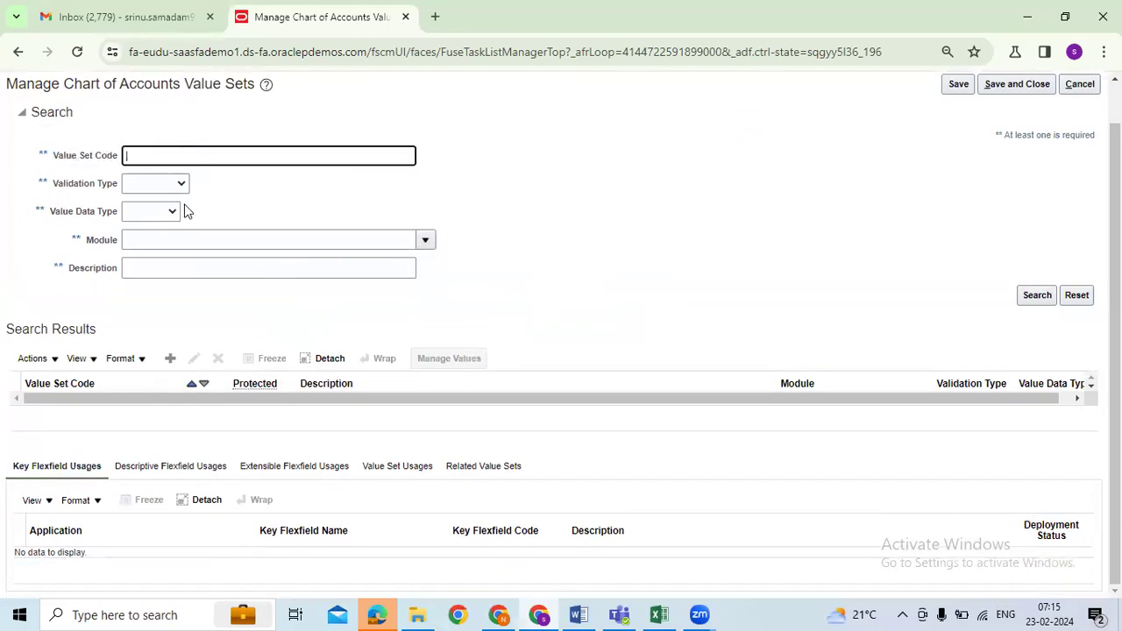
{"action": "left_click", "coordinate": [170, 361]}
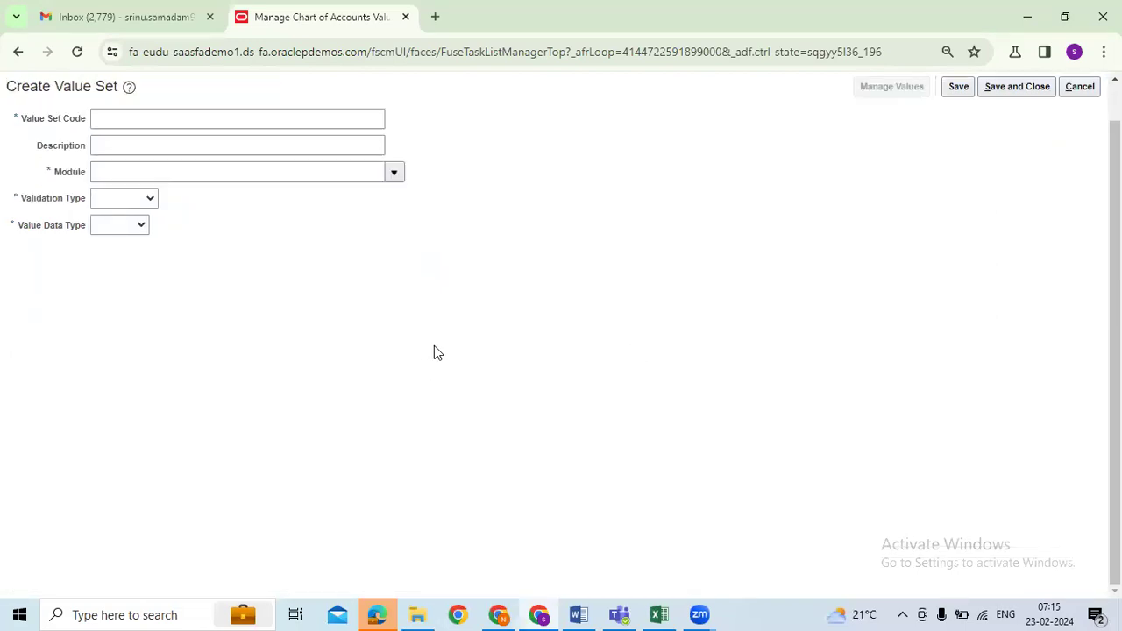
{"action": "left_click", "coordinate": [158, 118]}
{"action": "left_click", "coordinate": [664, 613]}
{"action": "left_click", "coordinate": [57, 432]}
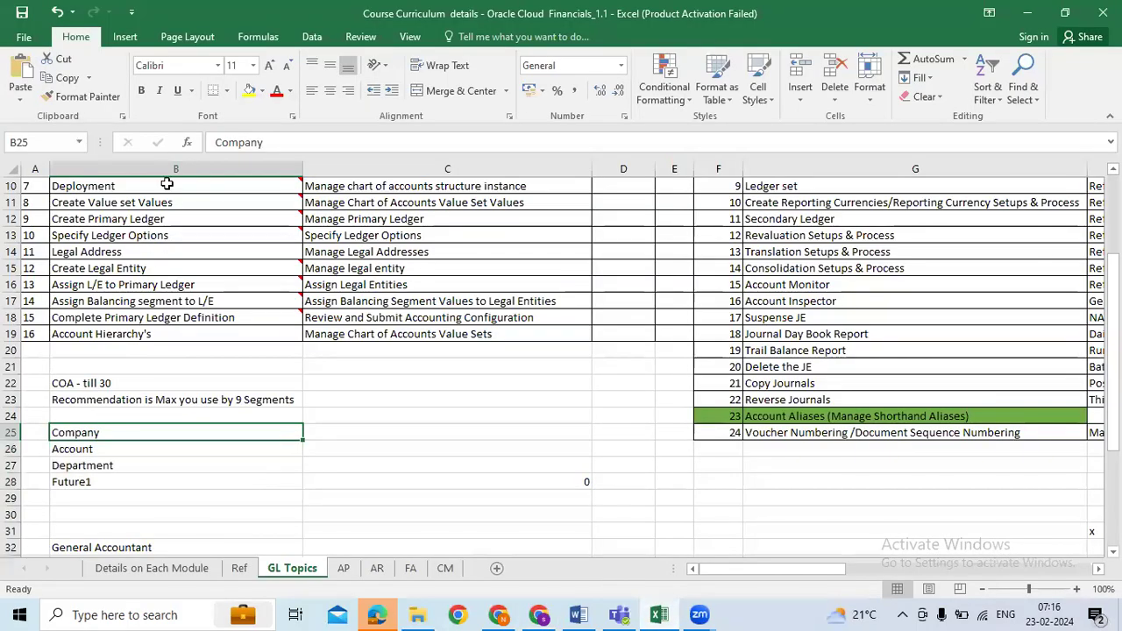
{"action": "double_click", "coordinate": [263, 144]}
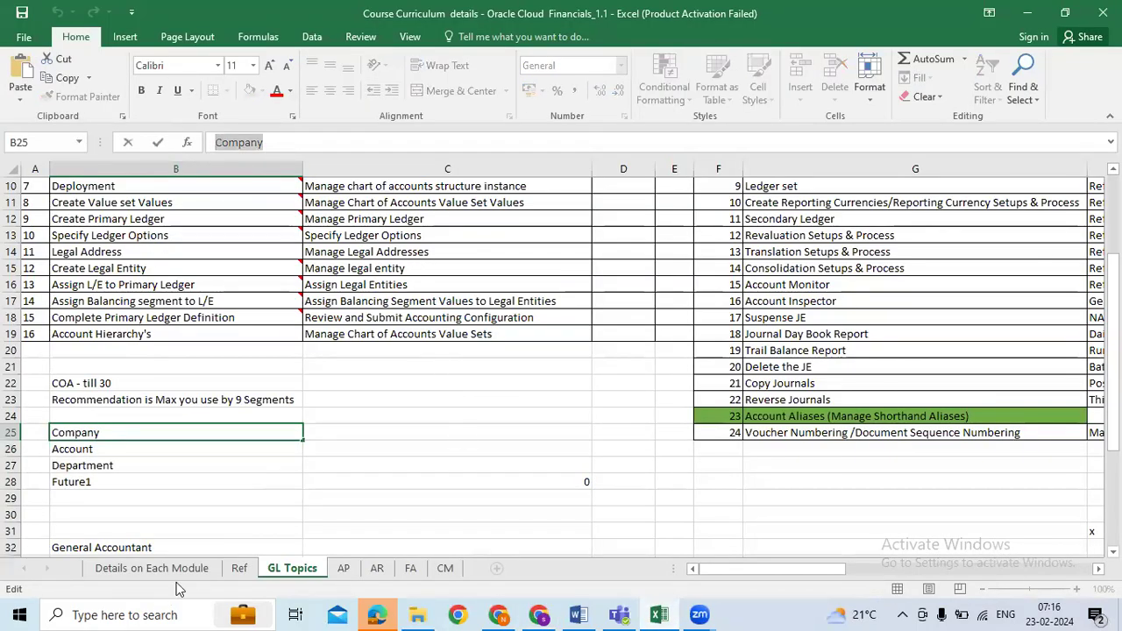
{"action": "left_click", "coordinate": [151, 568]}
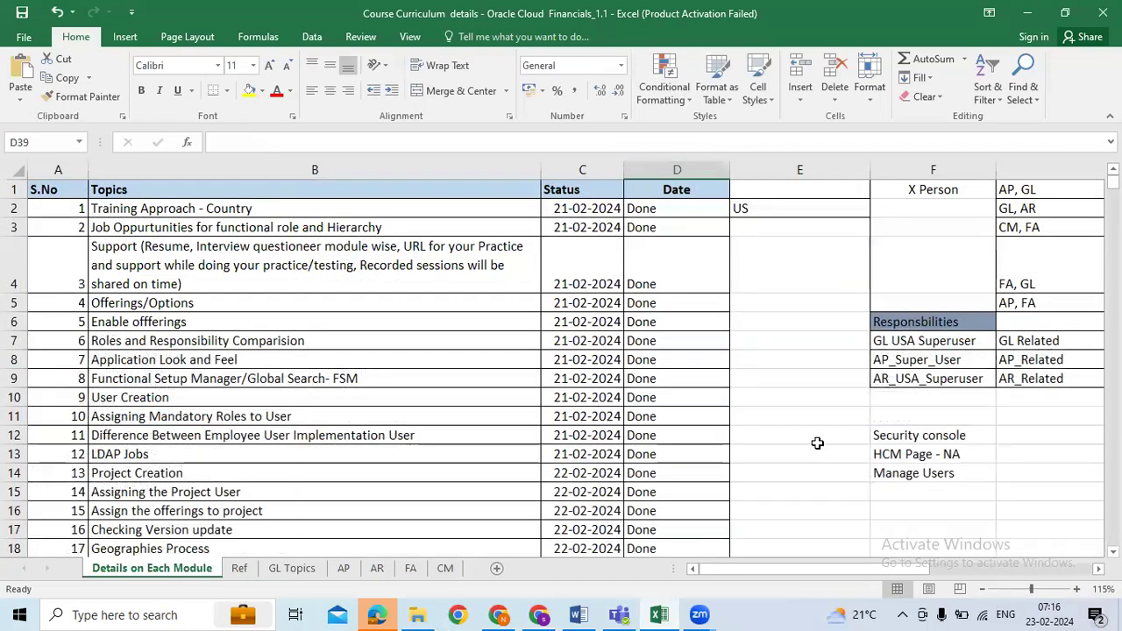
{"action": "scroll", "coordinate": [817, 443], "scroll_direction": "down", "scroll_amount": 5}
{"action": "left_click", "coordinate": [666, 412]}
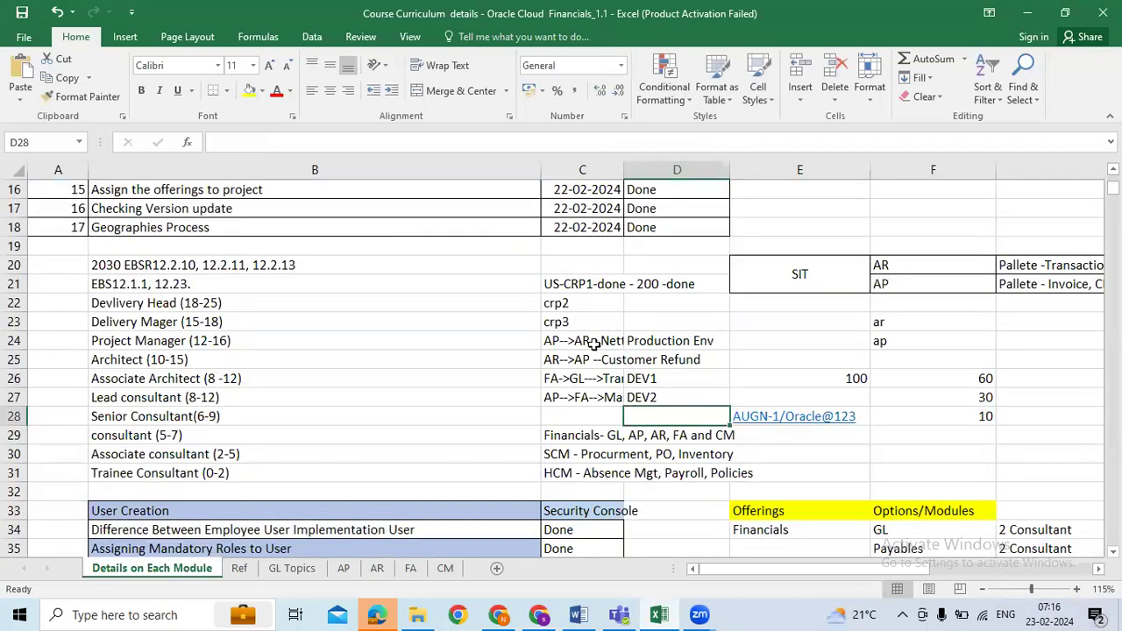
{"action": "key", "text": "Right"}
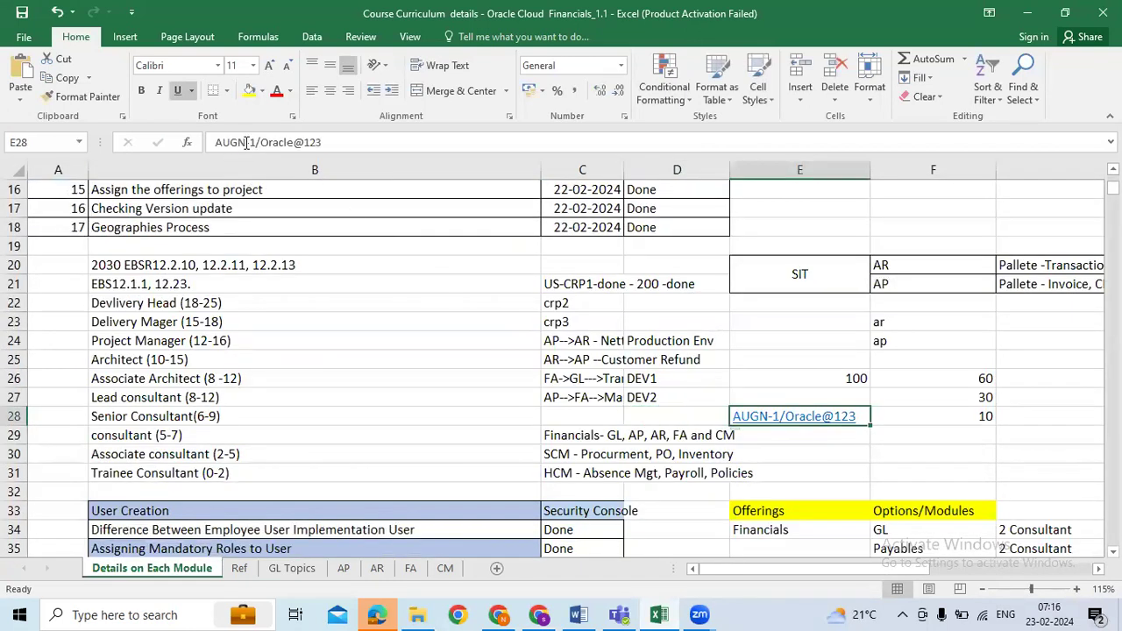
{"action": "left_click_drag", "start_coordinate": [256, 142], "coordinate": [214, 142]}
{"action": "key", "text": "ctrl+c"}
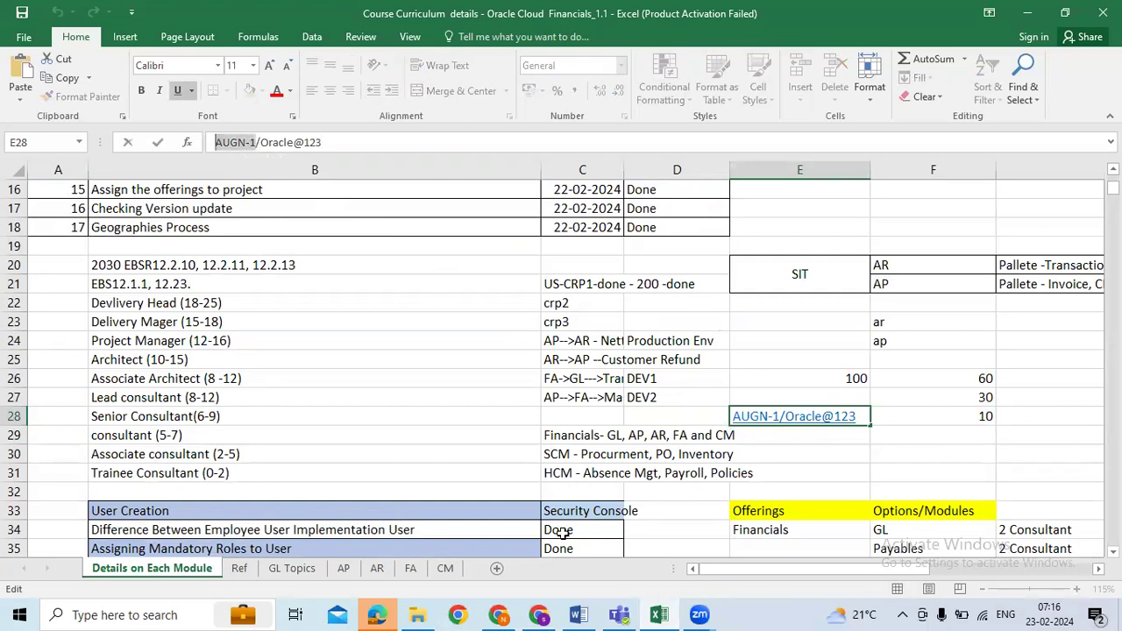
{"action": "key", "text": "Escape"}
{"action": "left_click", "coordinate": [239, 568]}
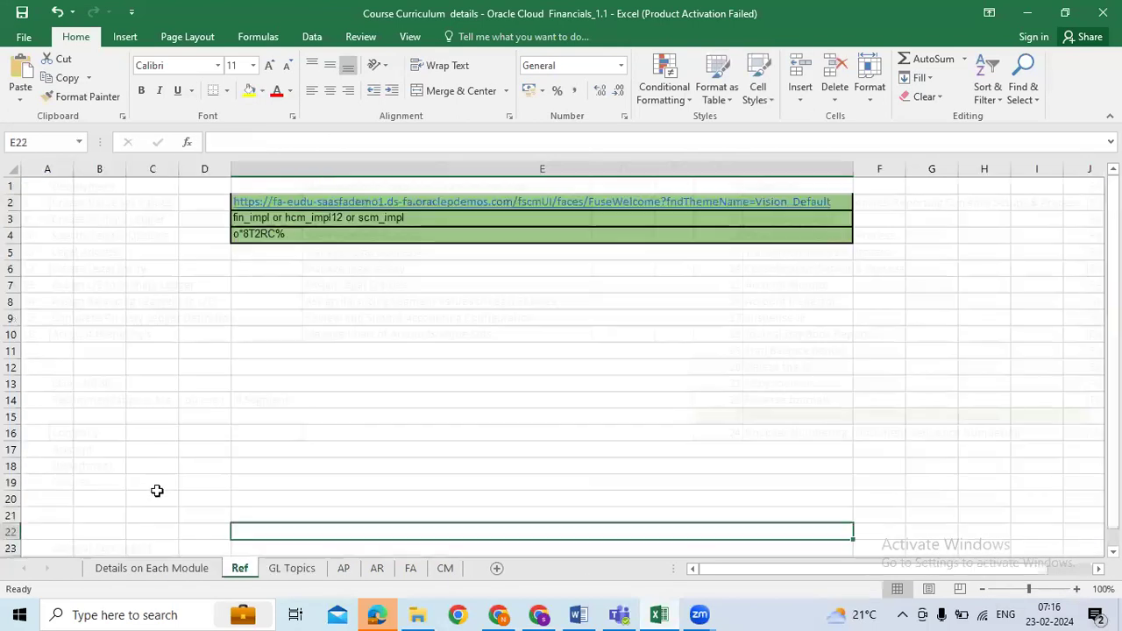
{"action": "left_click", "coordinate": [292, 567]}
{"action": "left_click", "coordinate": [210, 142]}
Step: Rename B25 to AUGN_Company and select its AUGN_ prefix for reuse
{"action": "key", "text": "ctrl+v"}
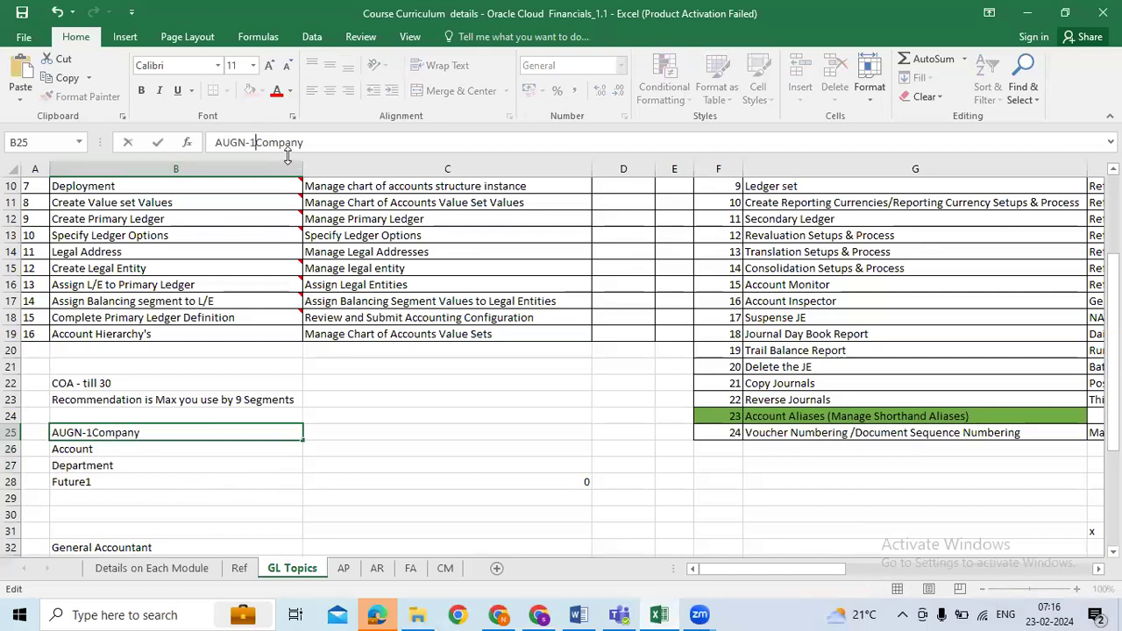
{"action": "key", "text": "BackSpace"}
{"action": "key", "text": "BackSpace"}
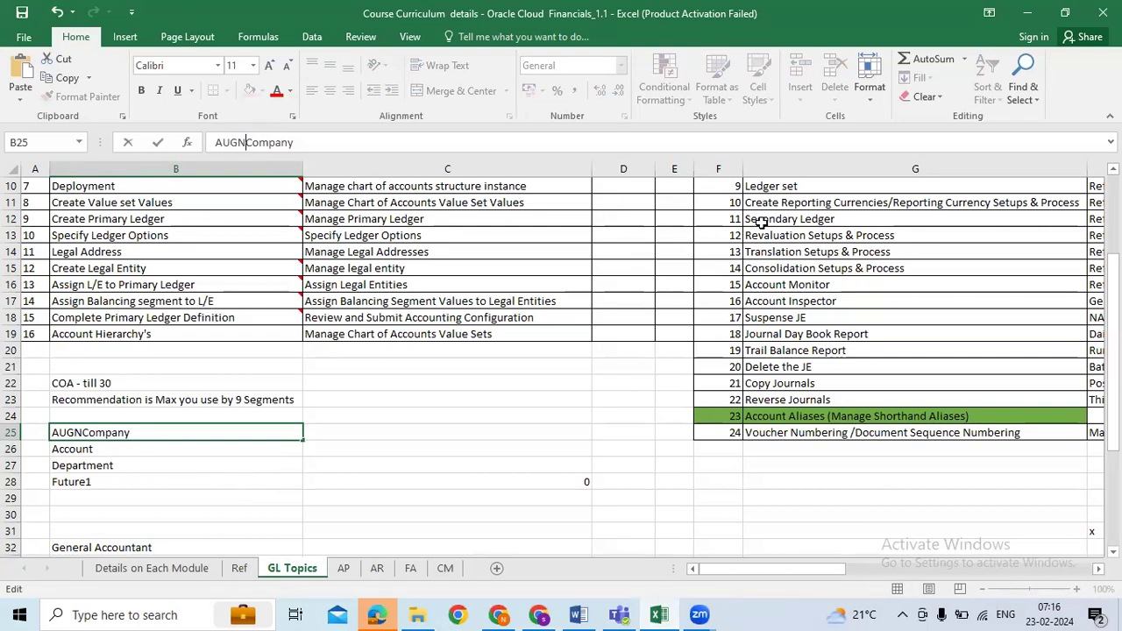
{"action": "type", "text": "_"}
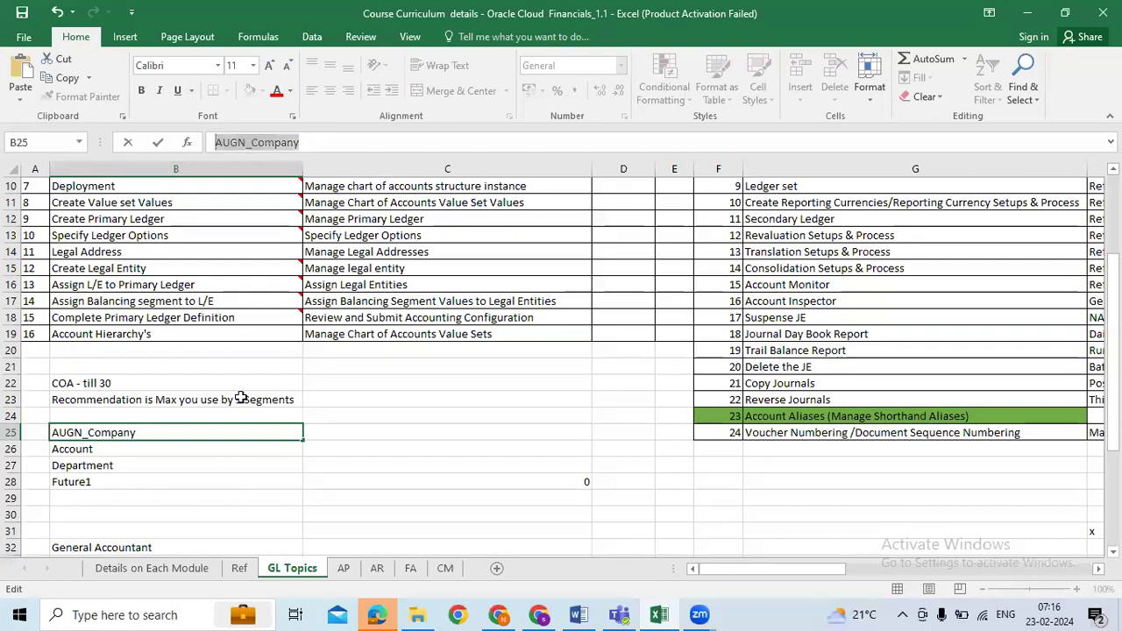
{"action": "left_click", "coordinate": [166, 463]}
{"action": "left_click", "coordinate": [146, 449]}
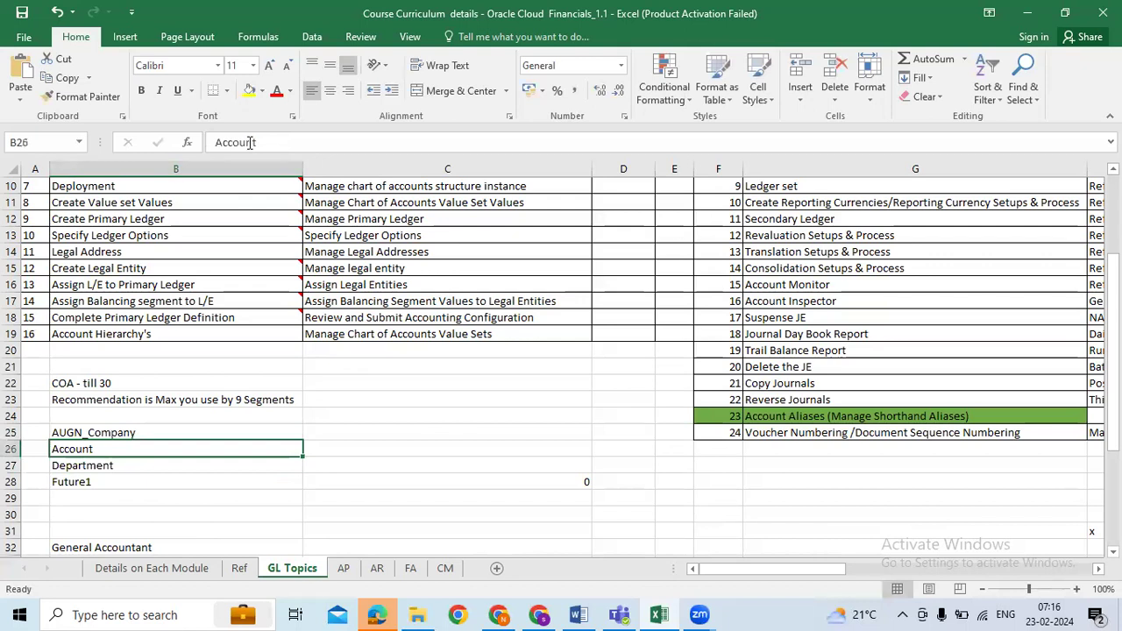
{"action": "left_click", "coordinate": [131, 432]}
{"action": "left_click", "coordinate": [105, 447]}
{"action": "double_click", "coordinate": [87, 432]}
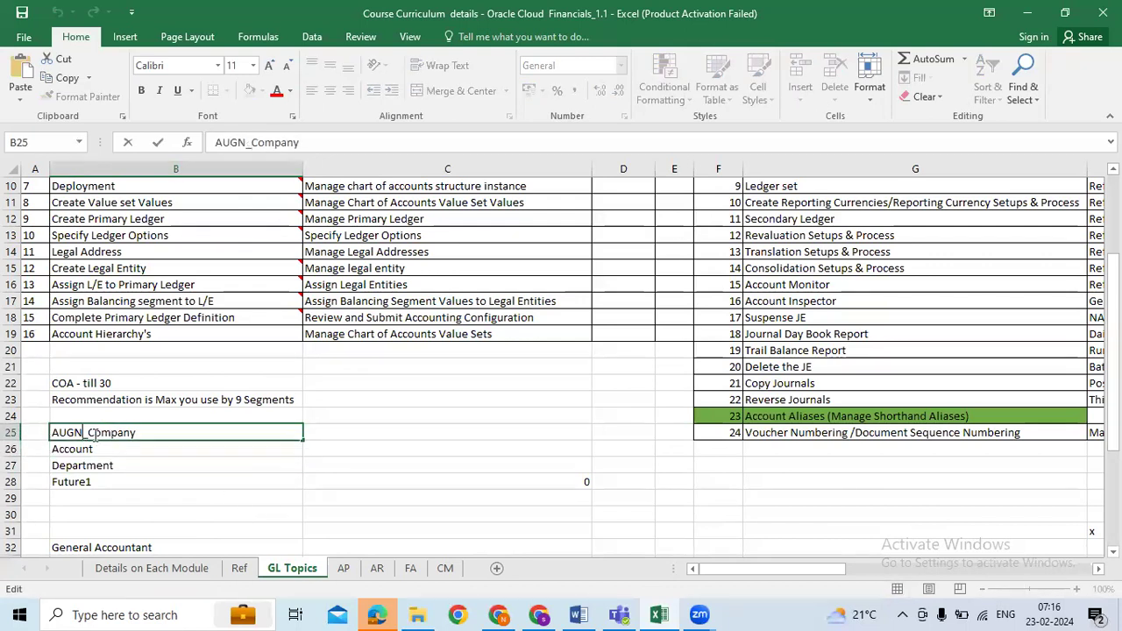
{"action": "double_click", "coordinate": [87, 432]}
{"action": "left_click", "coordinate": [90, 432]}
{"action": "left_click_drag", "start_coordinate": [90, 432], "coordinate": [51, 432]}
{"action": "key", "text": "ctrl+c"}
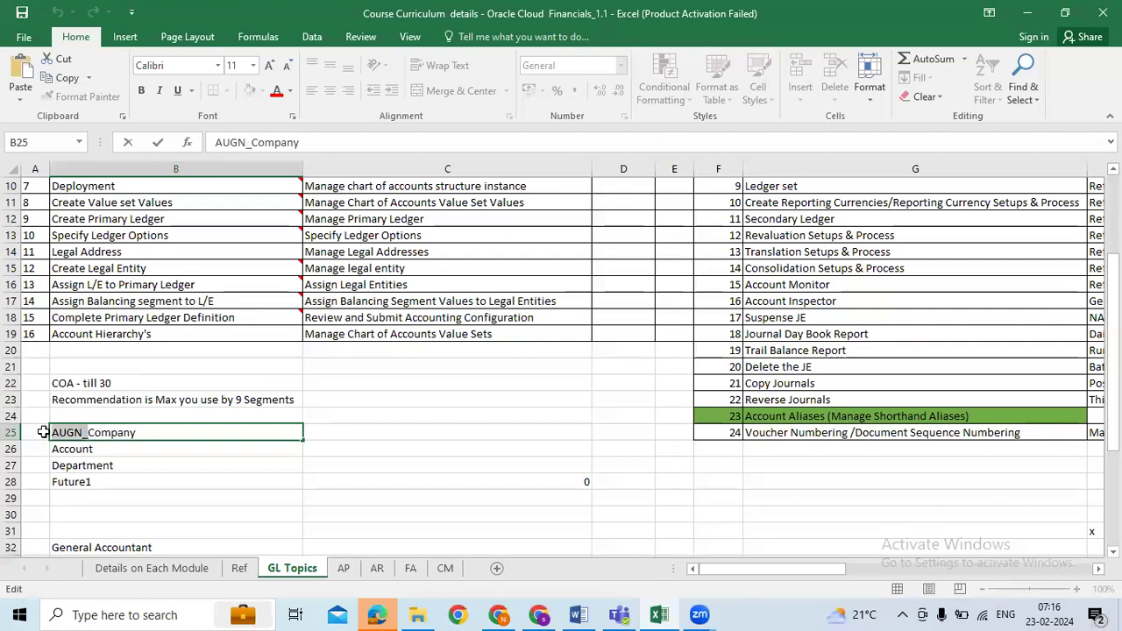
Step: Paste the AUGN_ prefix into the Account entry in B26 and into the Department entry in B27
{"action": "left_click", "coordinate": [55, 452]}
{"action": "double_click", "coordinate": [55, 450]}
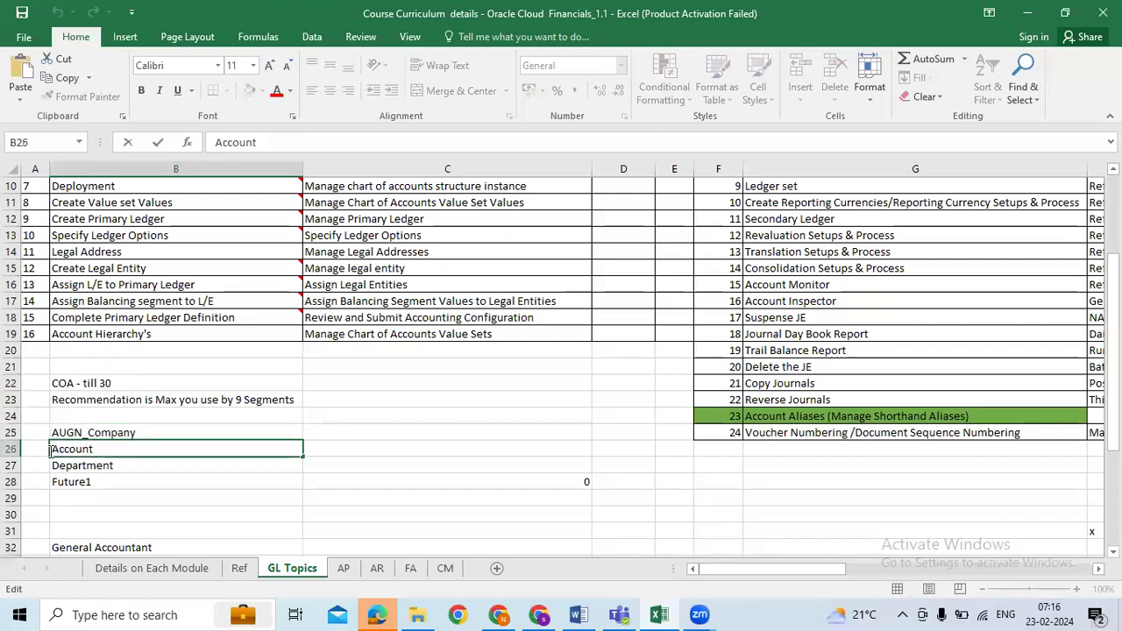
{"action": "key", "text": "ctrl+v"}
{"action": "left_click", "coordinate": [92, 481]}
{"action": "left_click", "coordinate": [94, 465]}
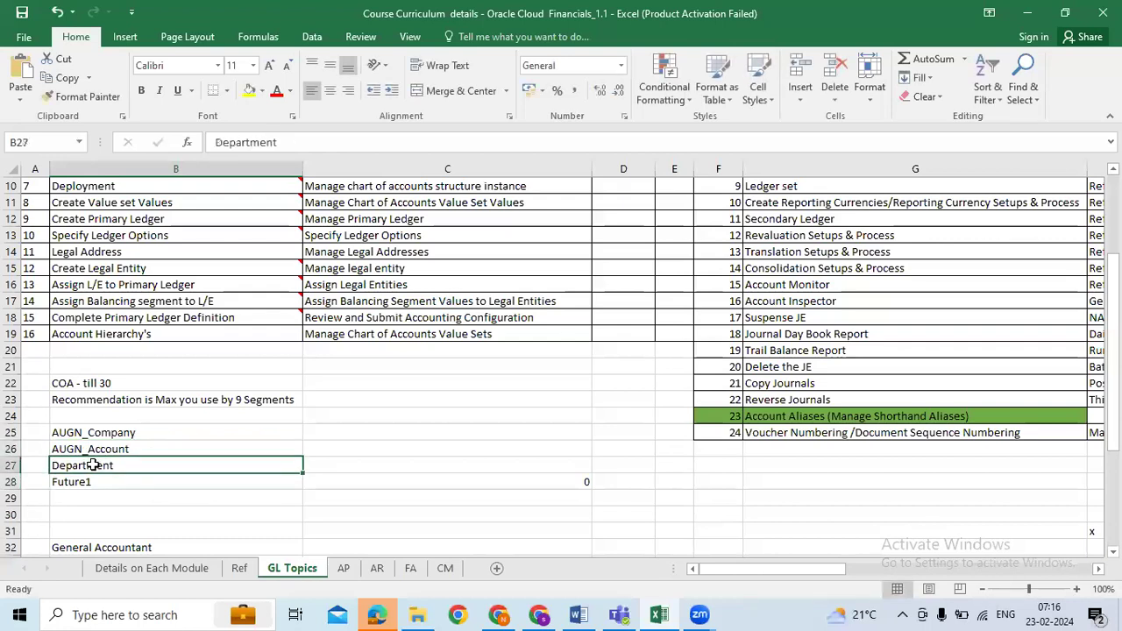
{"action": "double_click", "coordinate": [94, 465]}
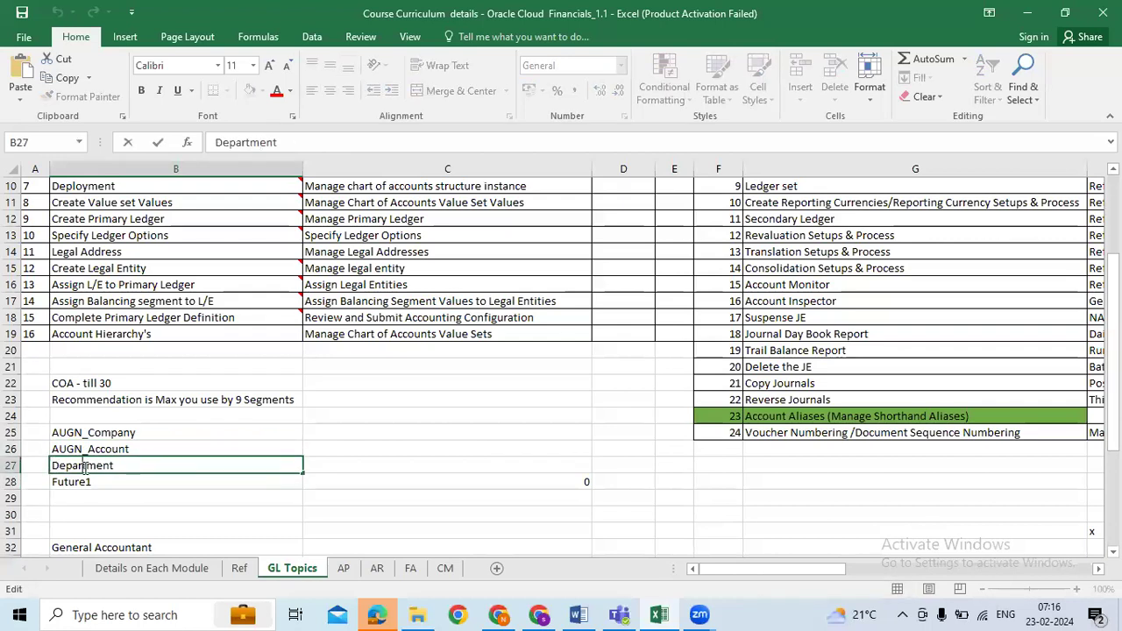
{"action": "key", "text": "ctrl+v"}
Step: Undo the misplaced cell move and paste, then retype B27 as AUGN_Department
{"action": "left_click_drag", "start_coordinate": [78, 473], "coordinate": [65, 492]}
{"action": "key", "text": "ctrl+z"}
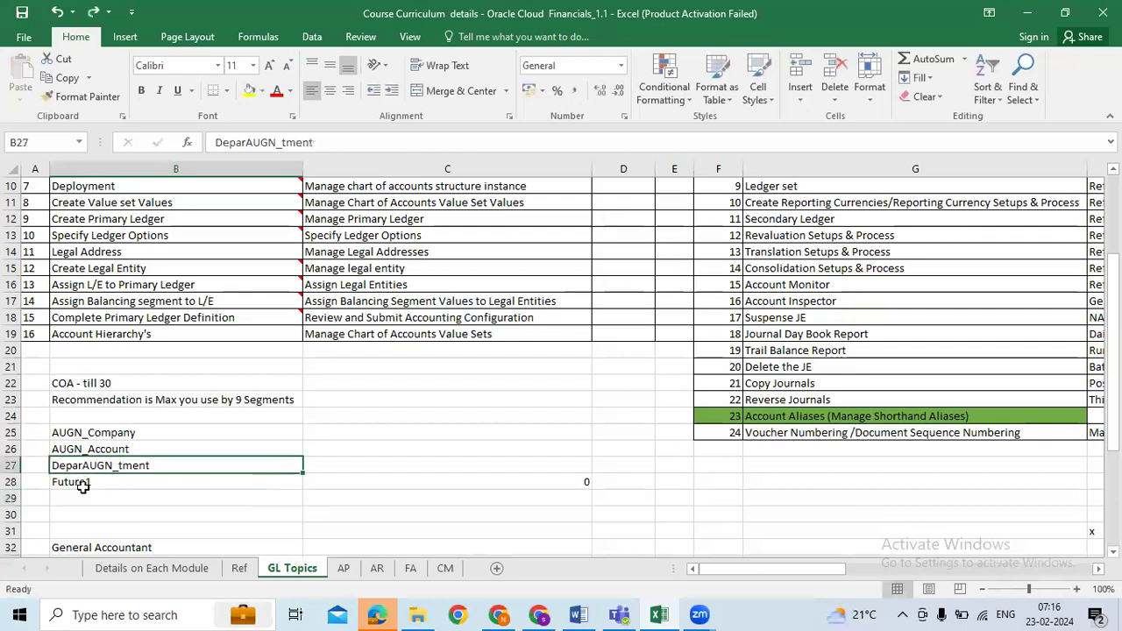
{"action": "key", "text": "ctrl+z"}
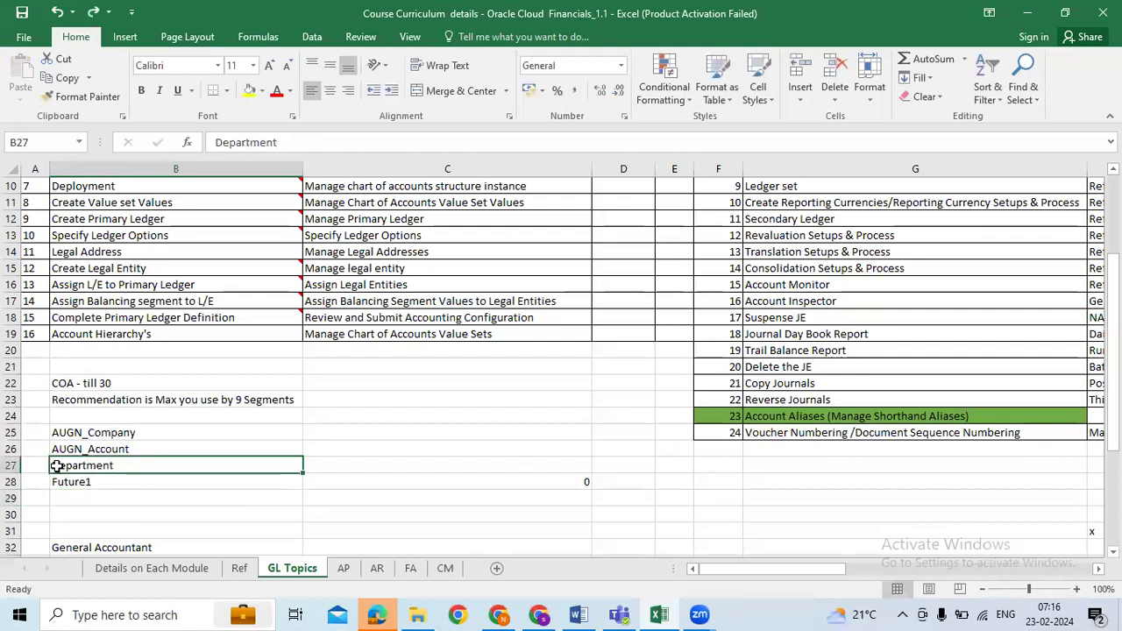
{"action": "double_click", "coordinate": [55, 465]}
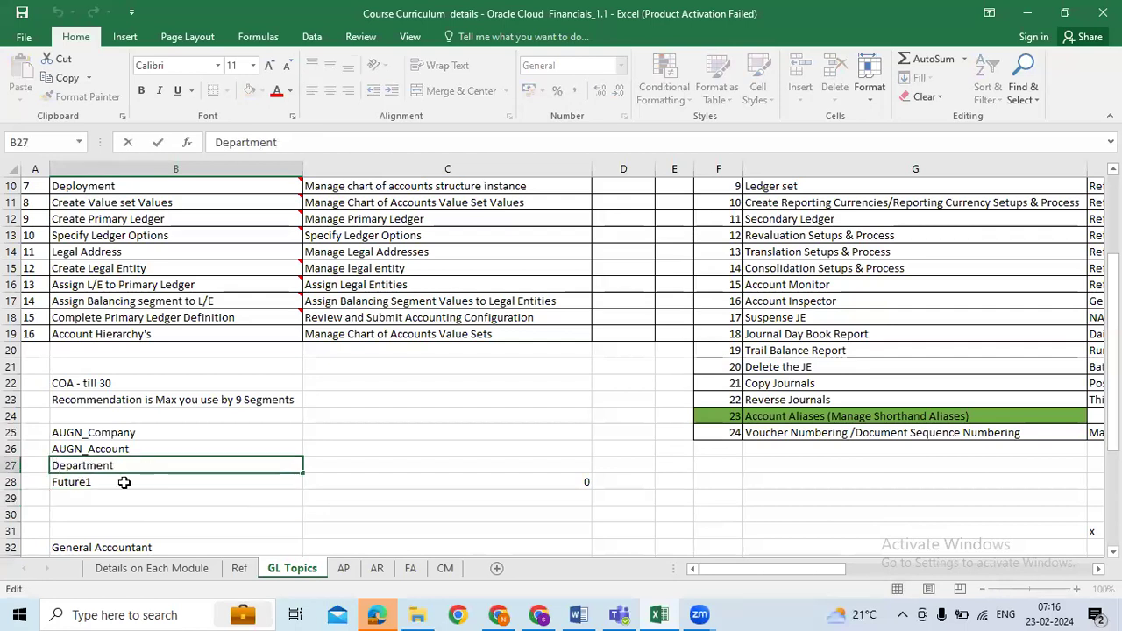
{"action": "type", "text": "AUGUN"}
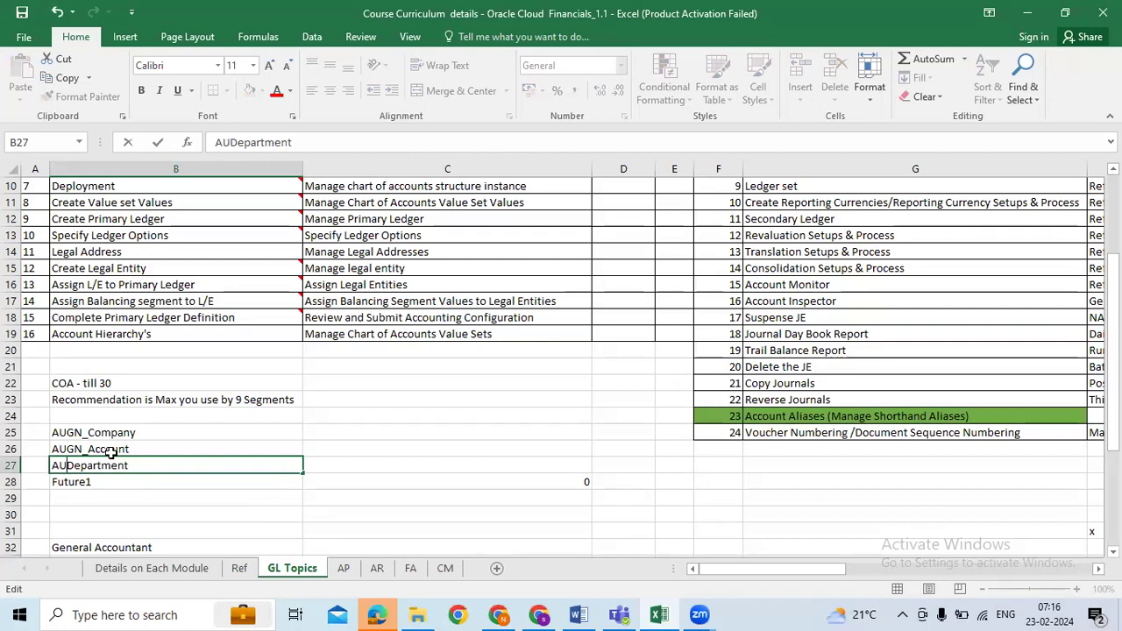
{"action": "type", "text": "_"}
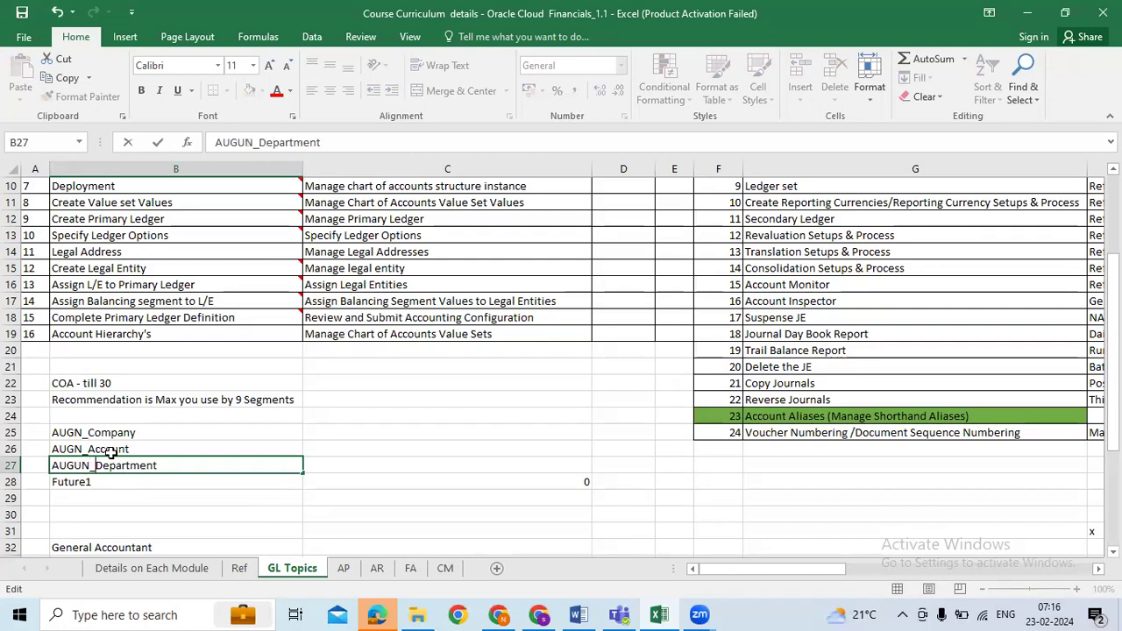
{"action": "key", "text": "BackSpace"}
{"action": "key", "text": "BackSpace"}
{"action": "key", "text": "BackSpace"}
{"action": "type", "text": "N_"}
{"action": "key", "text": "Return"}
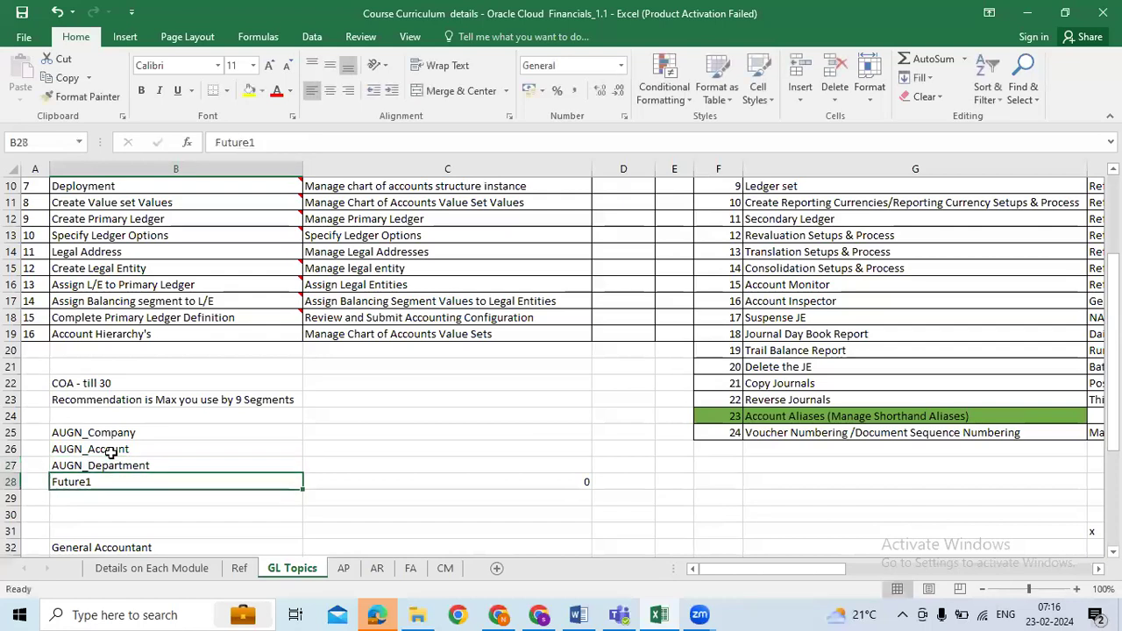
Step: Change B28 from Future1 to AUGN_Future1
{"action": "left_click", "coordinate": [100, 463]}
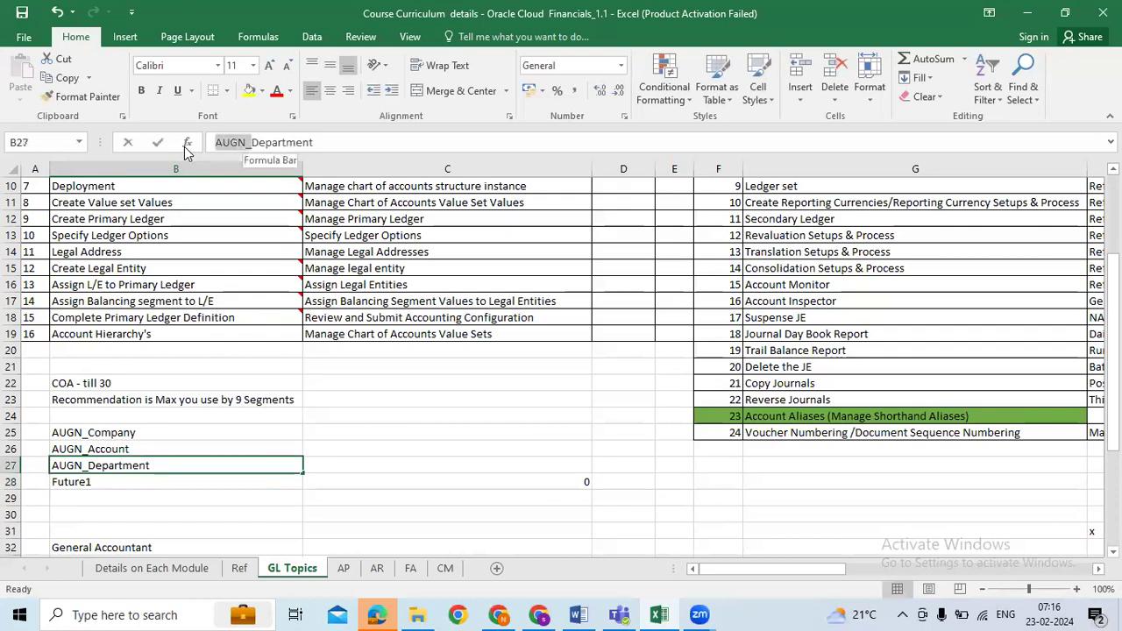
{"action": "key", "text": "F2"}
{"action": "left_click", "coordinate": [213, 143]}
{"action": "key", "text": "ctrl+v"}
{"action": "left_click", "coordinate": [415, 438]}
Step: Copy AUGN_Company from B25 and paste it as the Oracle Value Set Code
{"action": "left_click", "coordinate": [156, 428]}
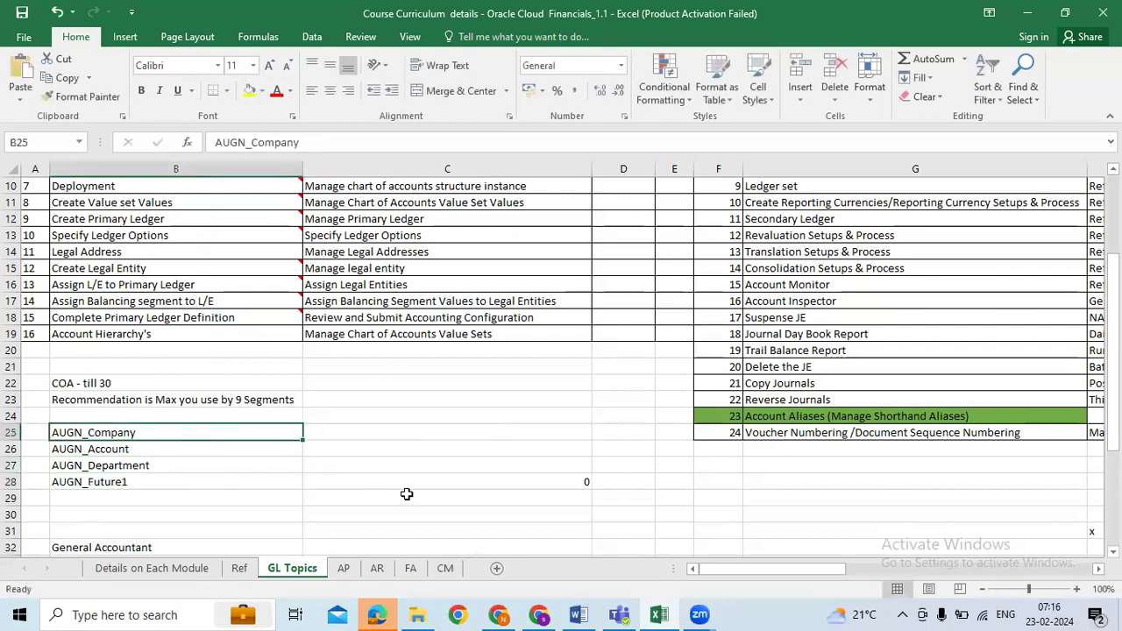
{"action": "key", "text": "ctrl+c"}
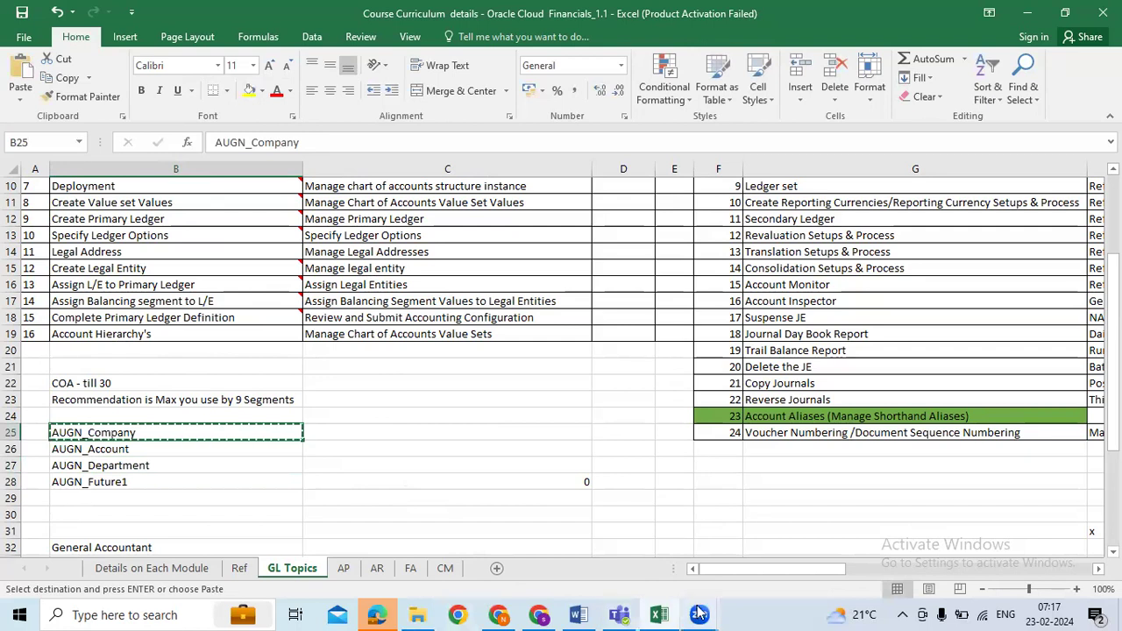
{"action": "left_click", "coordinate": [539, 614]}
{"action": "key", "text": "ctrl+v"}
{"action": "left_click", "coordinate": [205, 145]}
Step: Enter AUGN_Company as the description and choose General Ledger as the module
{"action": "key", "text": "ctrl+v"}
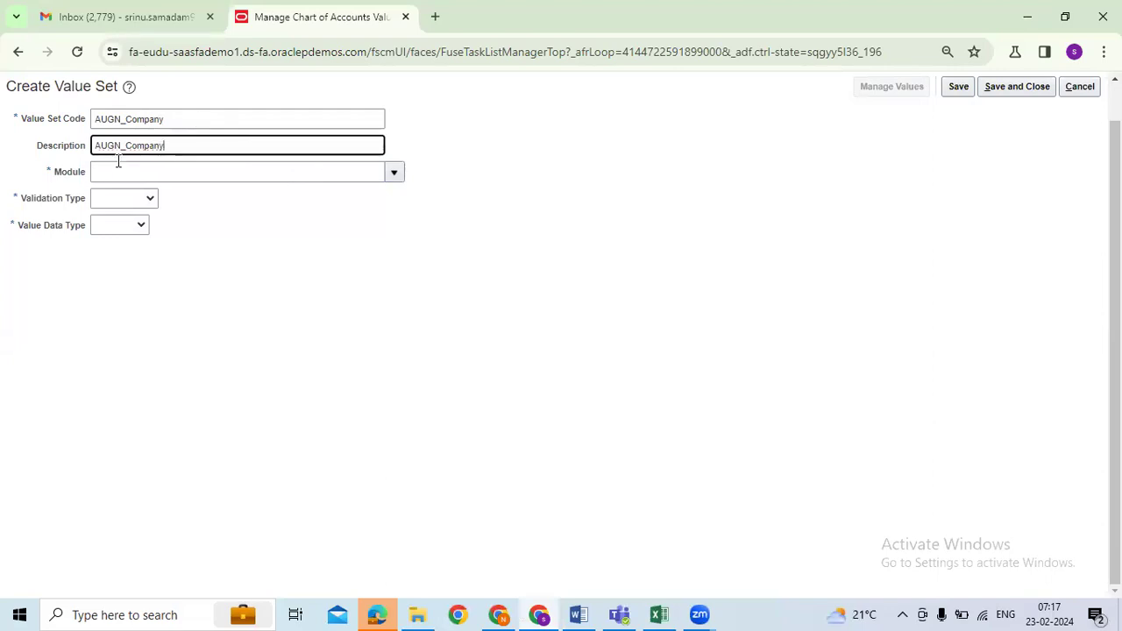
{"action": "left_click", "coordinate": [394, 174]}
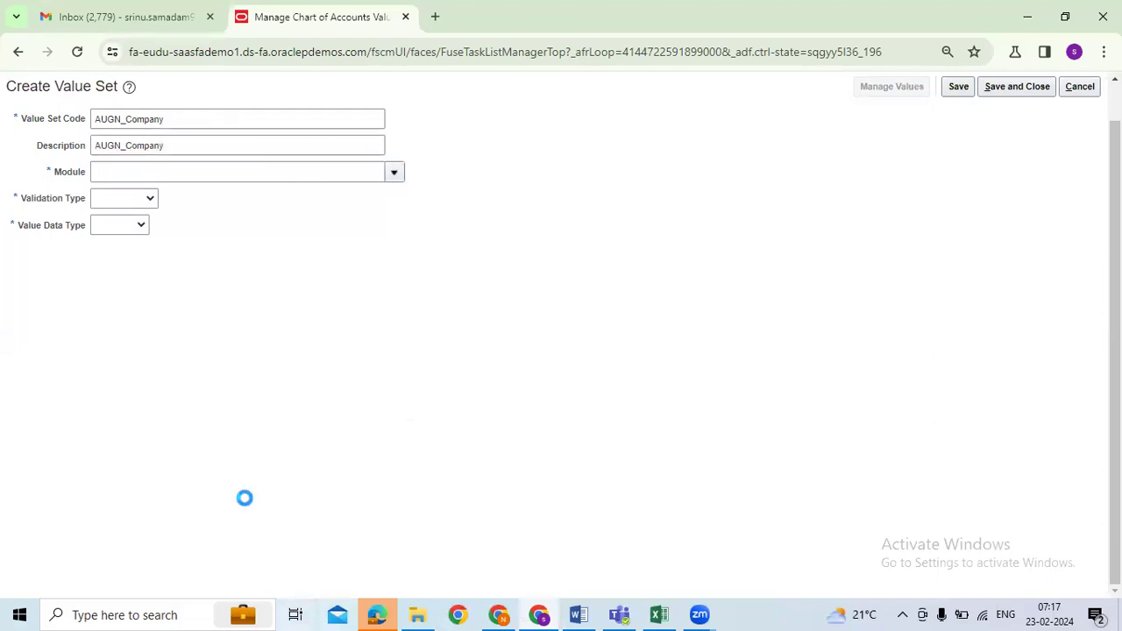
{"action": "left_click", "coordinate": [107, 419]}
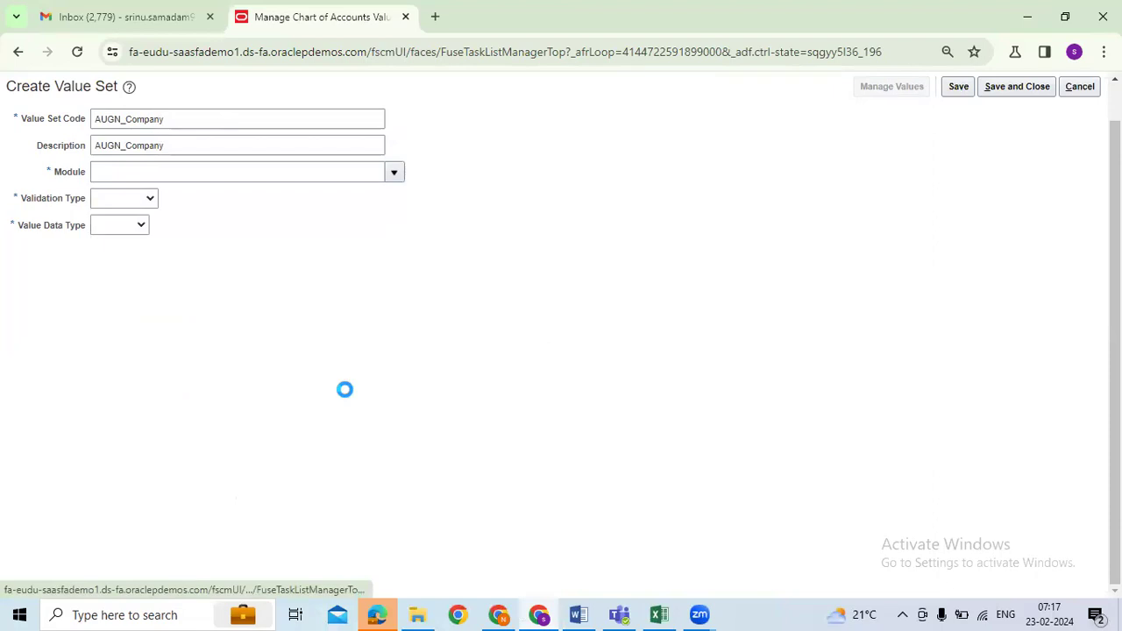
{"action": "type", "text": "General"}
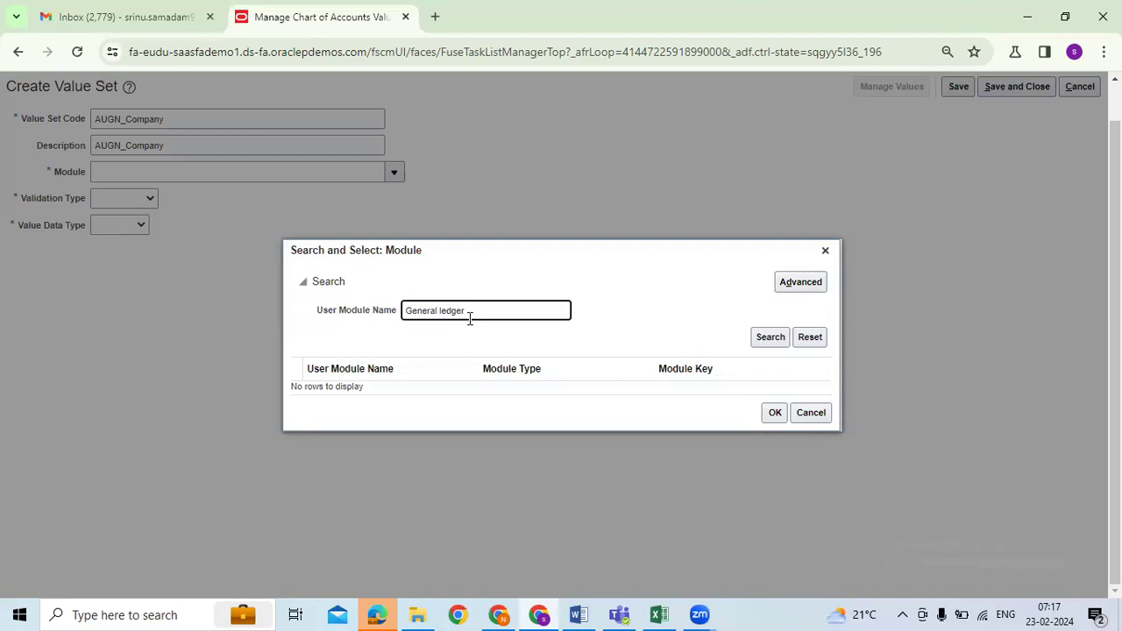
{"action": "type", "text": " ledger"}
{"action": "key", "text": "Return"}
{"action": "left_click", "coordinate": [380, 389]}
{"action": "left_click", "coordinate": [774, 411]}
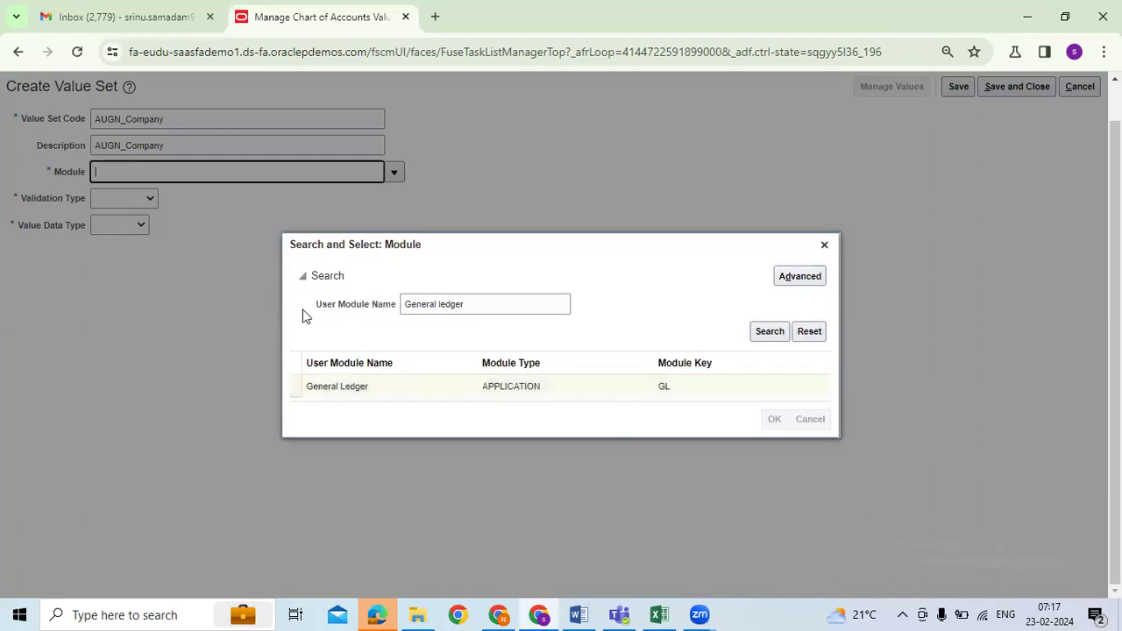
{"action": "left_click", "coordinate": [149, 199]}
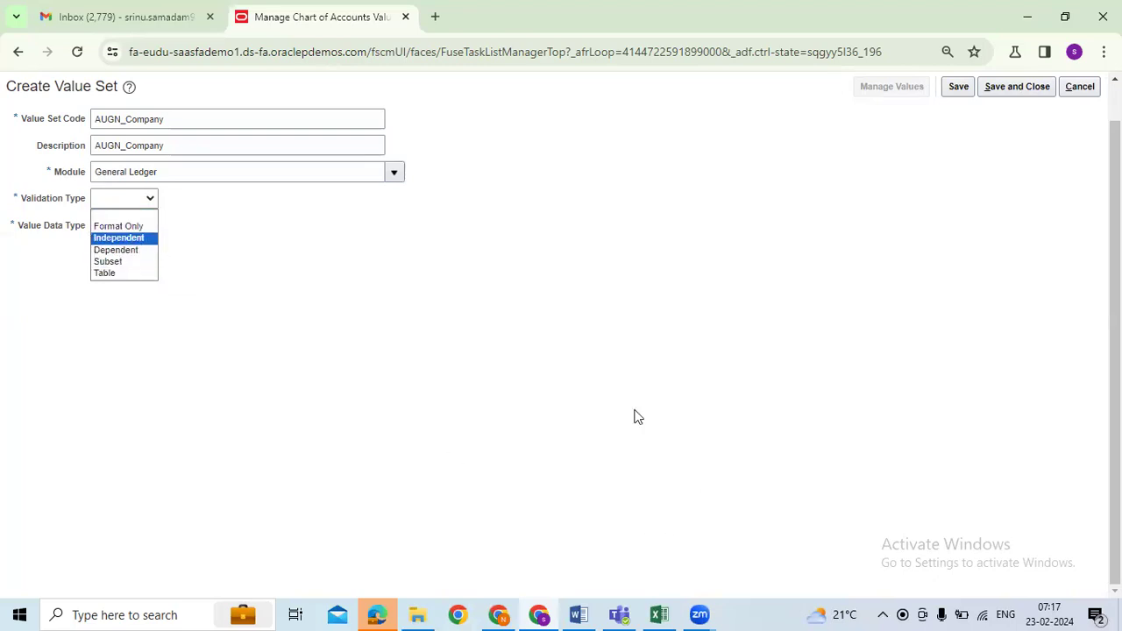
Step: Set the AUGN_Company validation type to Independent
{"action": "left_click_drag", "start_coordinate": [22, 119], "coordinate": [75, 123]}
{"action": "left_click", "coordinate": [150, 199]}
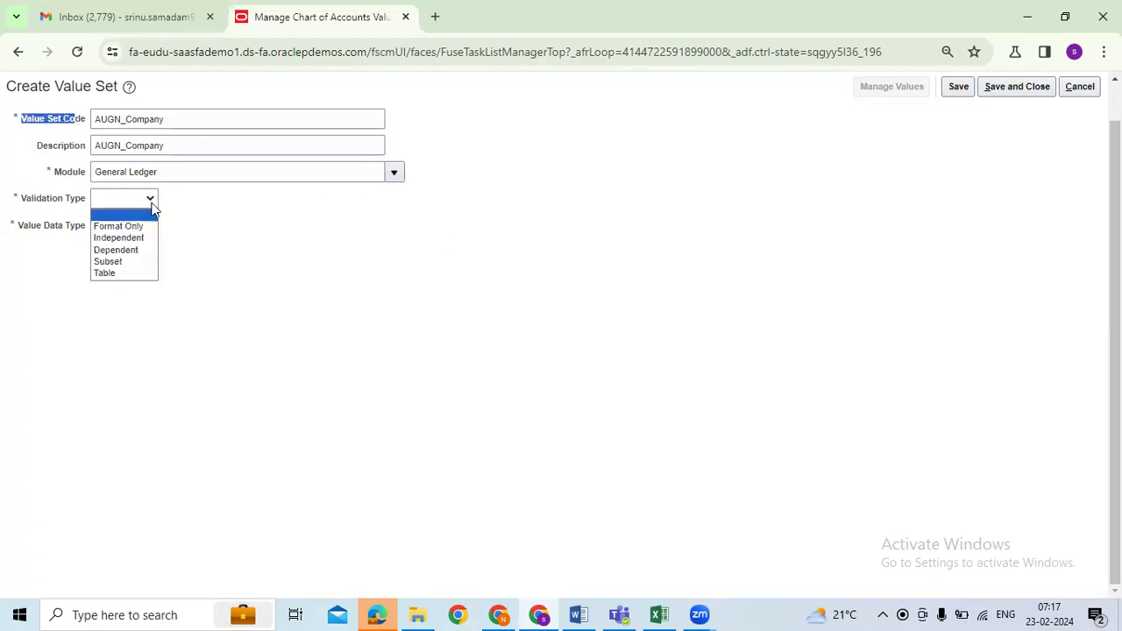
{"action": "left_click", "coordinate": [132, 239]}
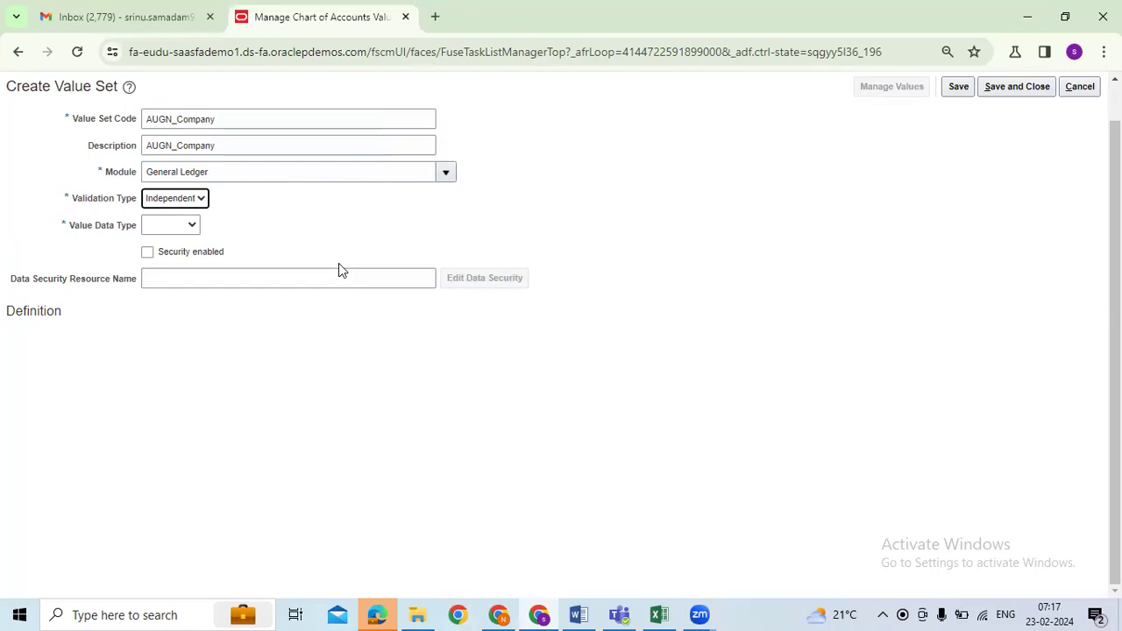
{"action": "left_click", "coordinate": [197, 201]}
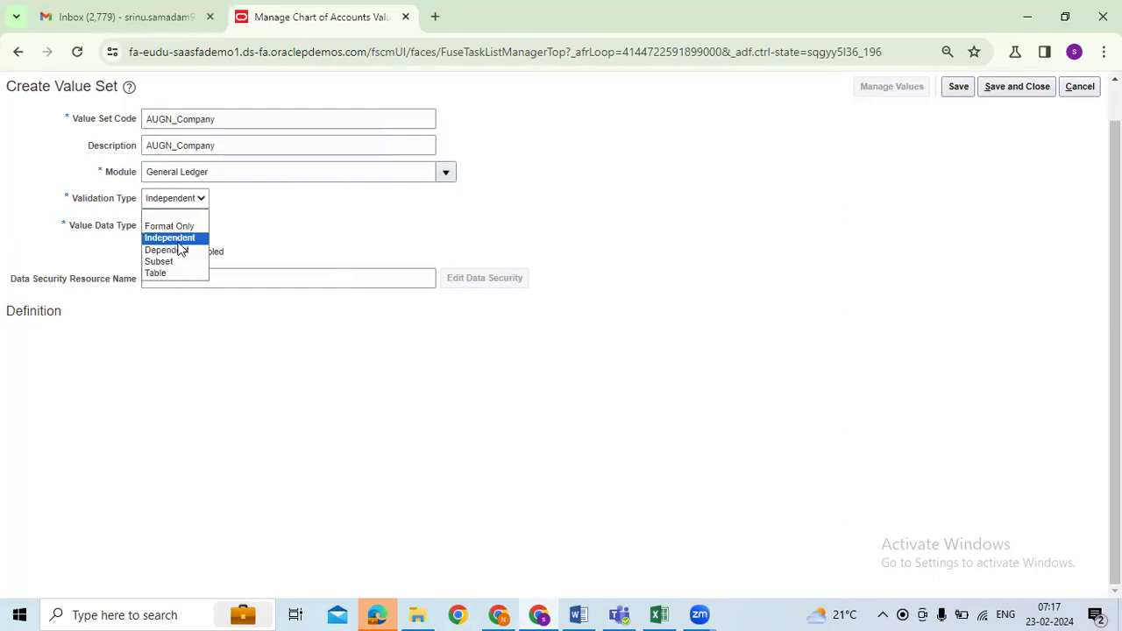
{"action": "left_click", "coordinate": [370, 233]}
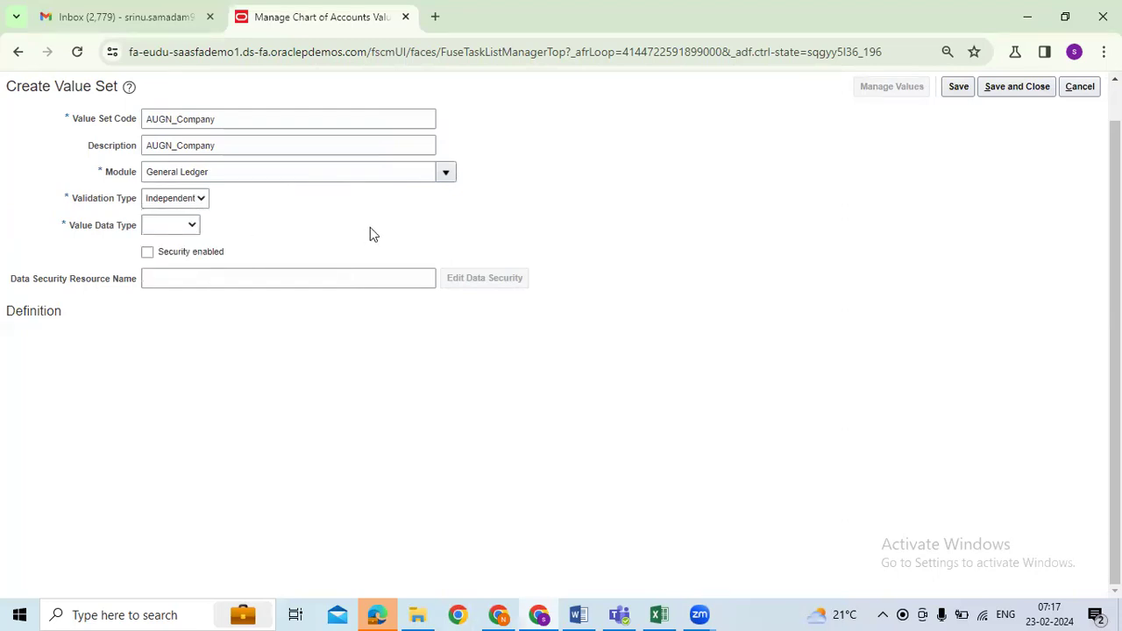
Step: Set the value data type to Character and the subtype to Text, then switch to the Excel plan
{"action": "left_click", "coordinate": [192, 229]}
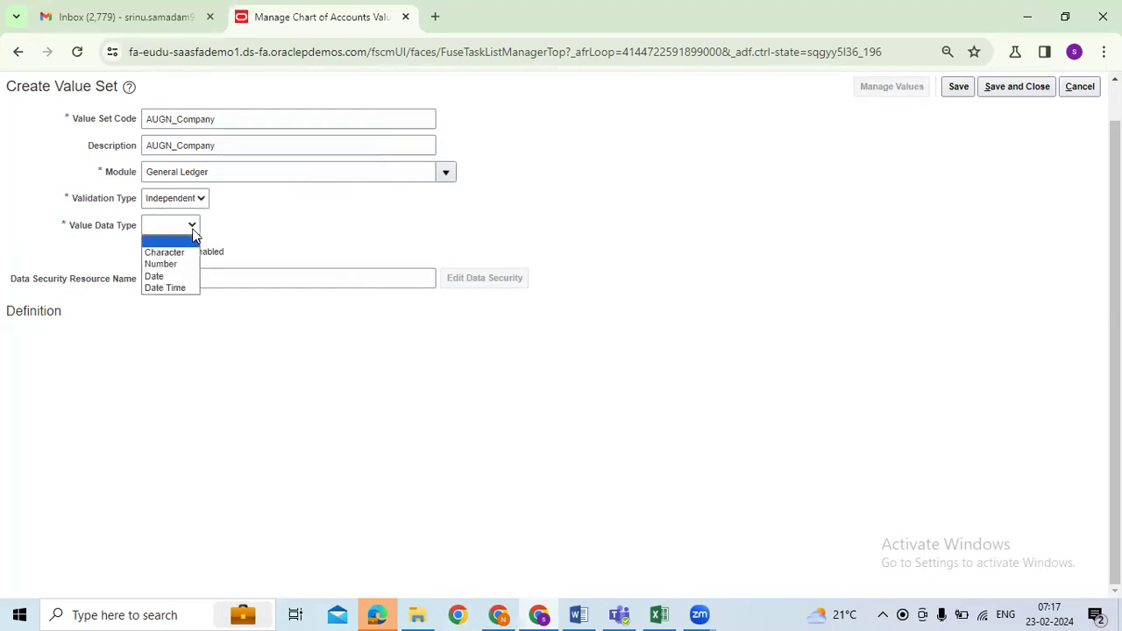
{"action": "left_click", "coordinate": [162, 253]}
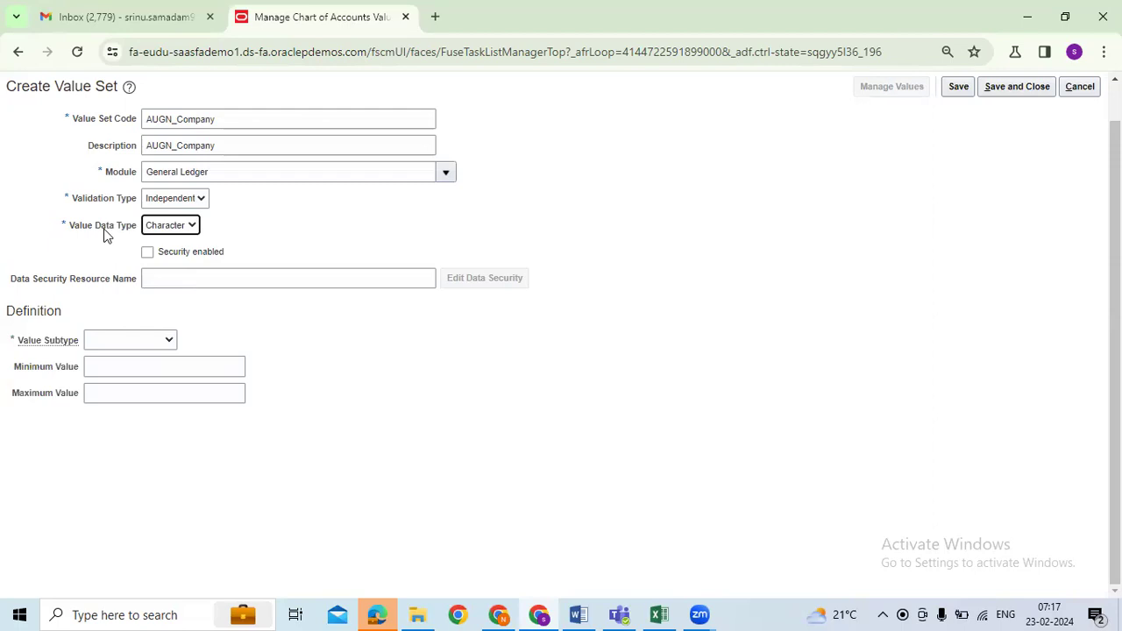
{"action": "left_click", "coordinate": [557, 374]}
{"action": "left_click_drag", "start_coordinate": [30, 342], "coordinate": [56, 342]}
{"action": "left_click", "coordinate": [136, 341]}
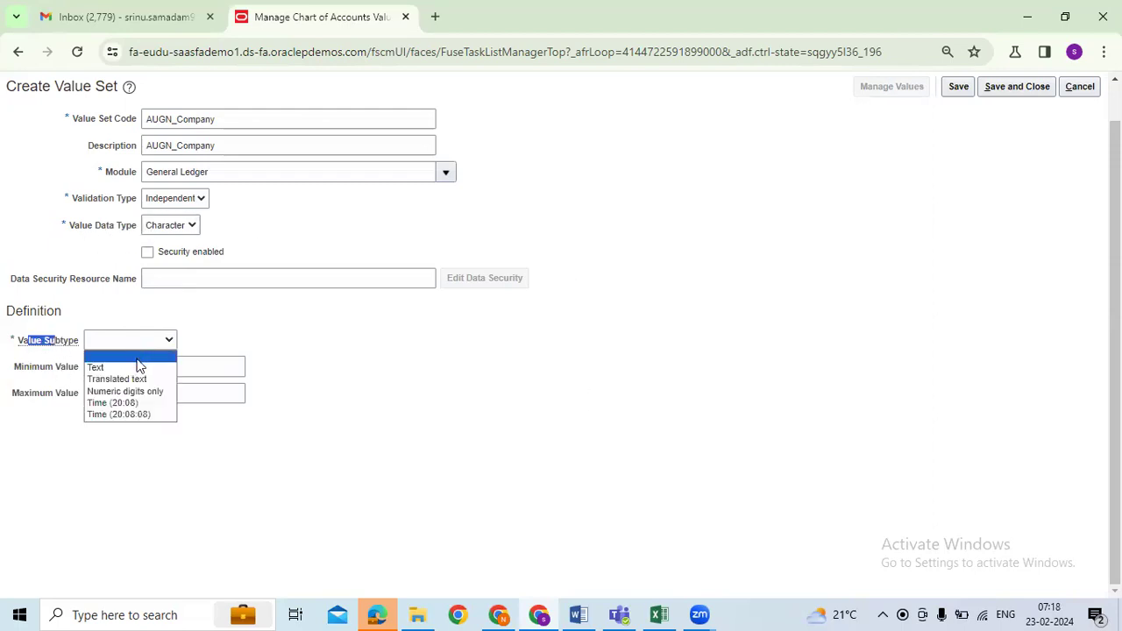
{"action": "left_click", "coordinate": [136, 367]}
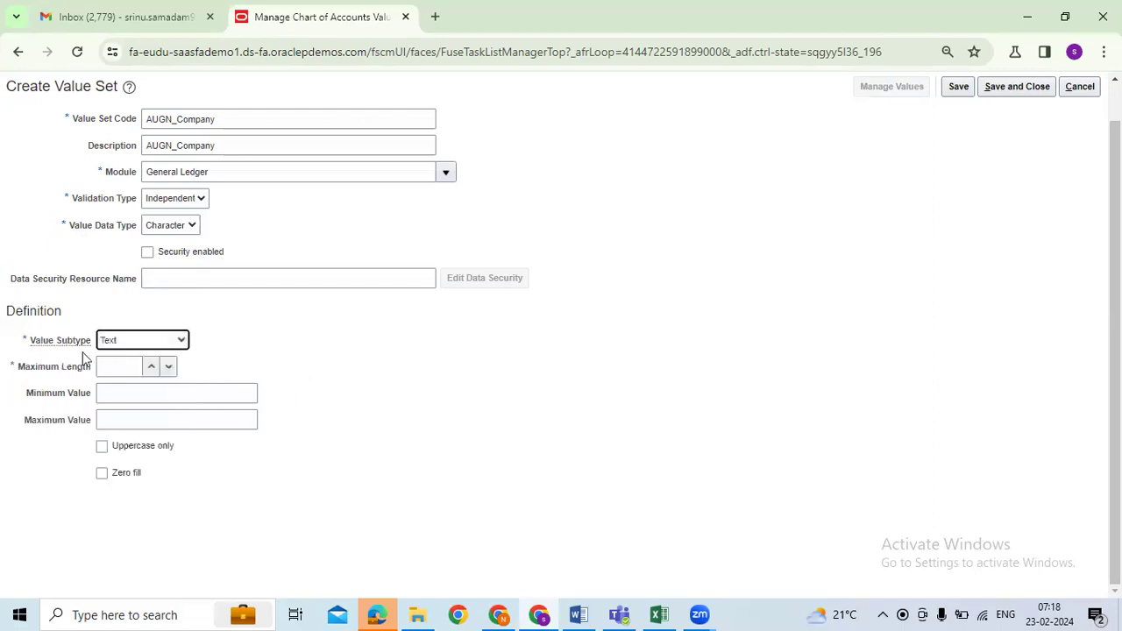
{"action": "left_click_drag", "start_coordinate": [33, 343], "coordinate": [253, 383]}
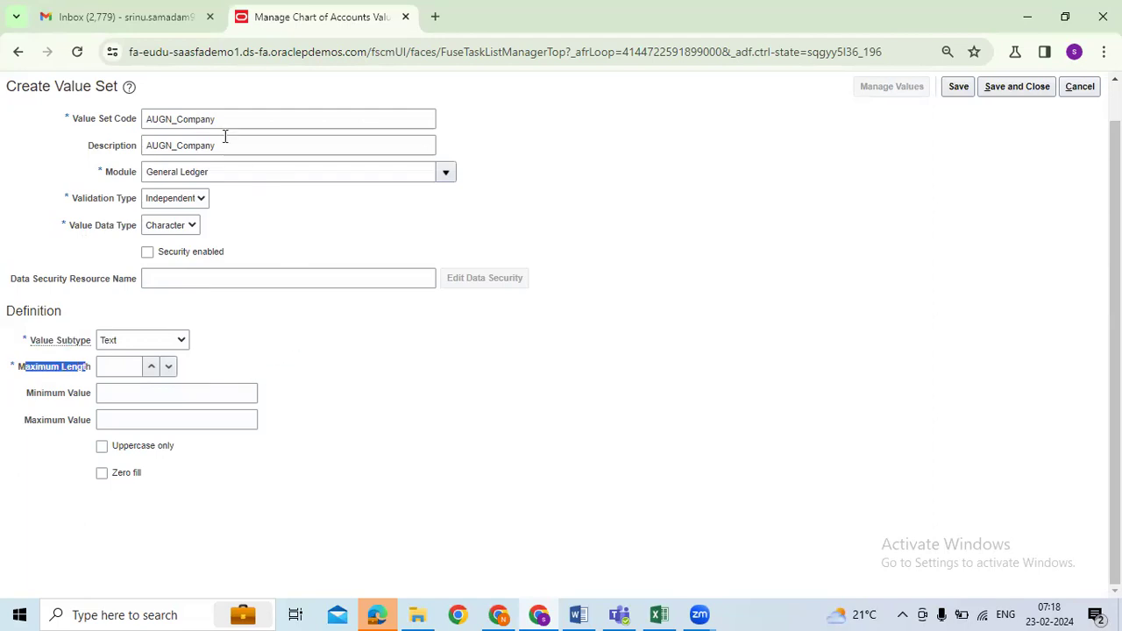
{"action": "left_click", "coordinate": [659, 613]}
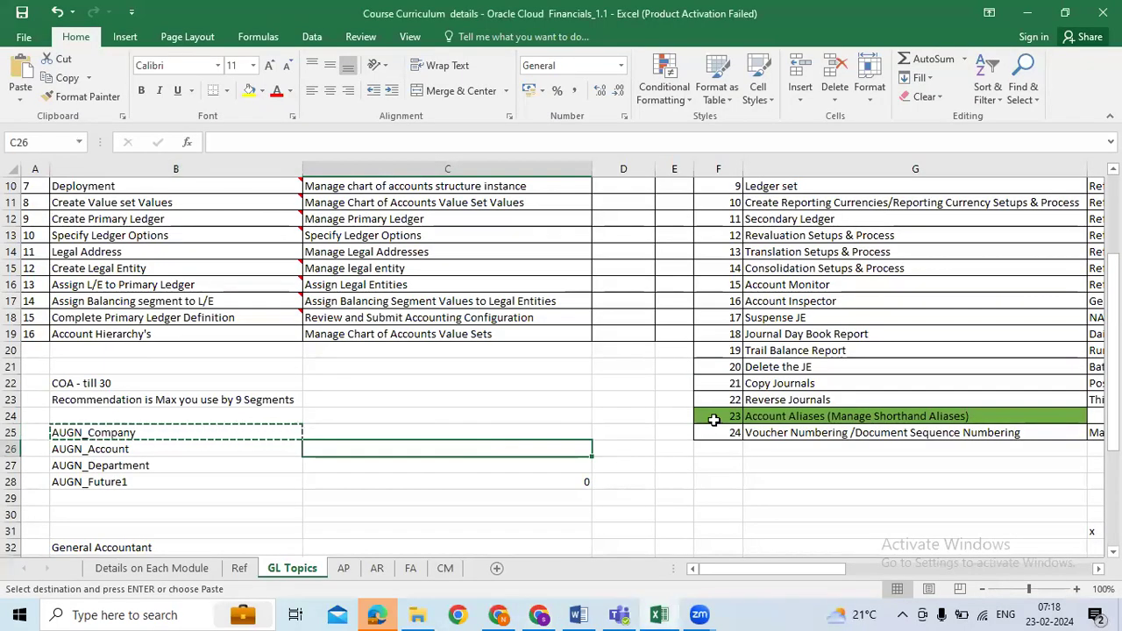
Step: Enter lengths 4, 5, 6 and 7 into C26:C29, then return to the Oracle form
{"action": "type", "text": "4"}
{"action": "key", "text": "Return"}
{"action": "type", "text": "5"}
{"action": "key", "text": "Return"}
{"action": "type", "text": "6"}
{"action": "key", "text": "Return"}
{"action": "type", "text": "7"}
{"action": "key", "text": "Return"}
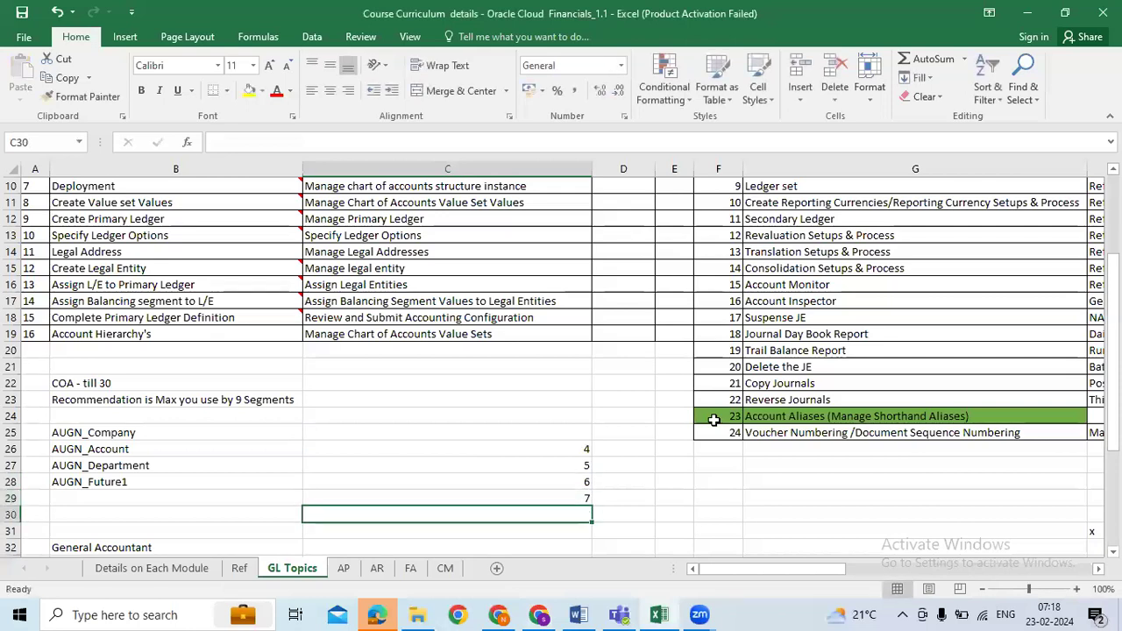
{"action": "left_click_drag", "start_coordinate": [502, 450], "coordinate": [502, 482]}
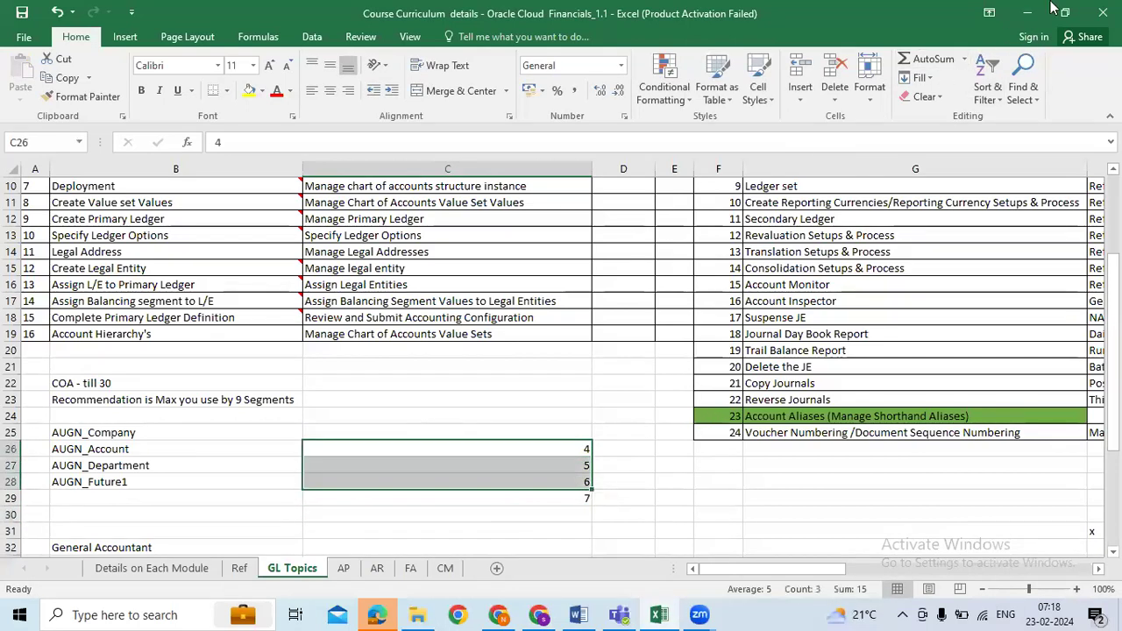
{"action": "key", "text": "alt+Tab"}
{"action": "left_click", "coordinate": [104, 367]}
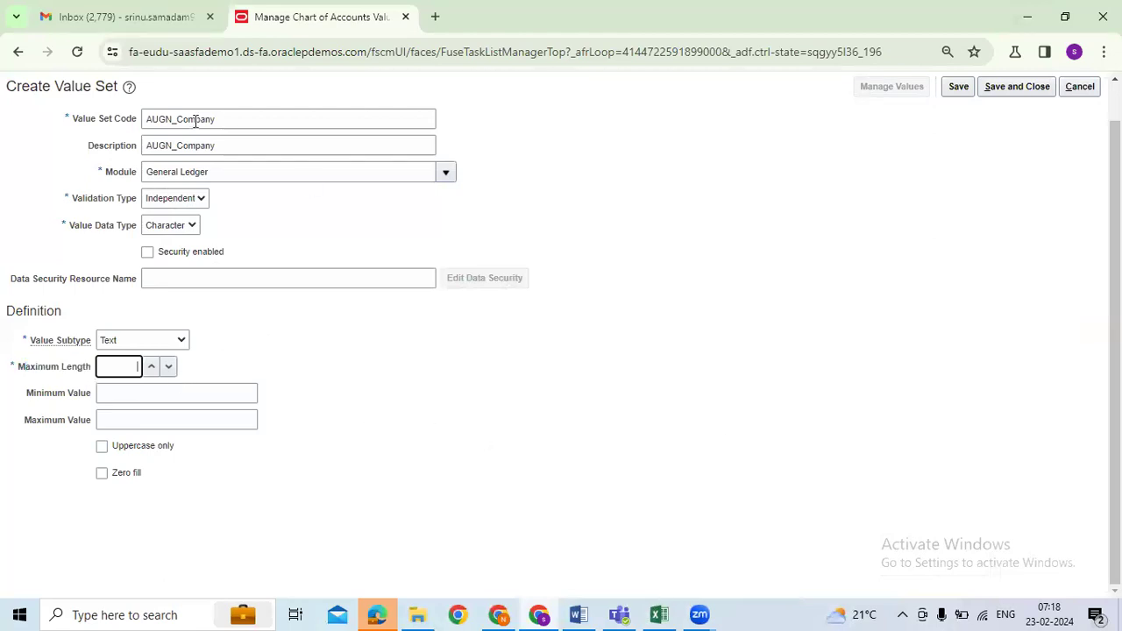
Step: Set AUGN_Company's maximum length to 4 and save the value set
{"action": "left_click_drag", "start_coordinate": [29, 368], "coordinate": [80, 372]}
{"action": "left_click", "coordinate": [118, 372]}
{"action": "left_click", "coordinate": [431, 440]}
{"action": "double_click", "coordinate": [134, 366]}
{"action": "left_click", "coordinate": [952, 86]}
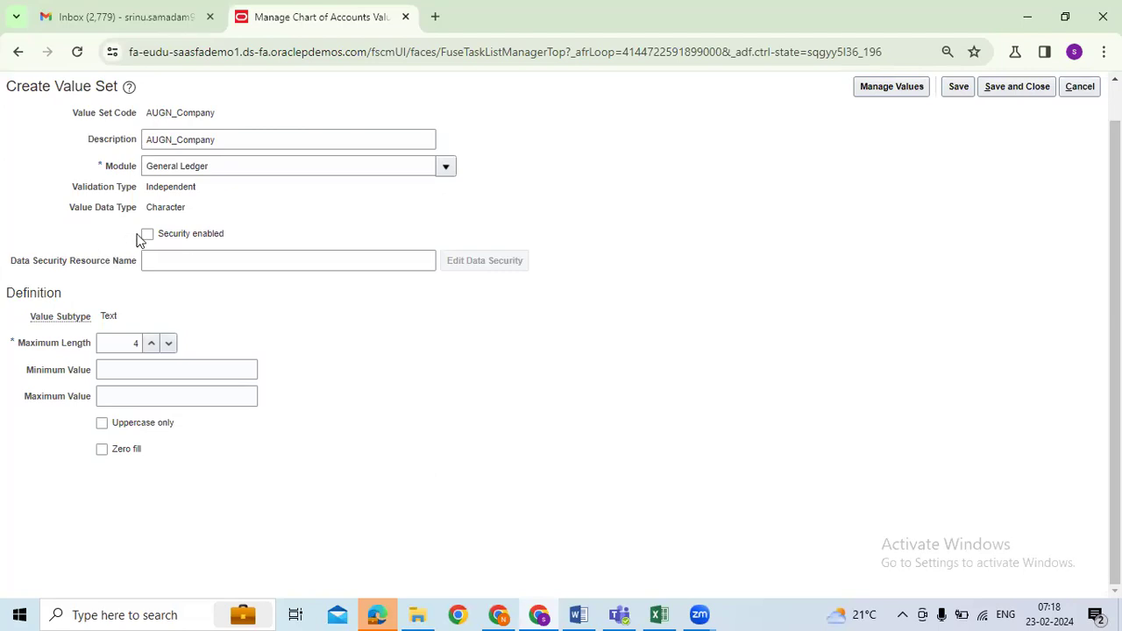
{"action": "left_click_drag", "start_coordinate": [147, 210], "coordinate": [184, 210]}
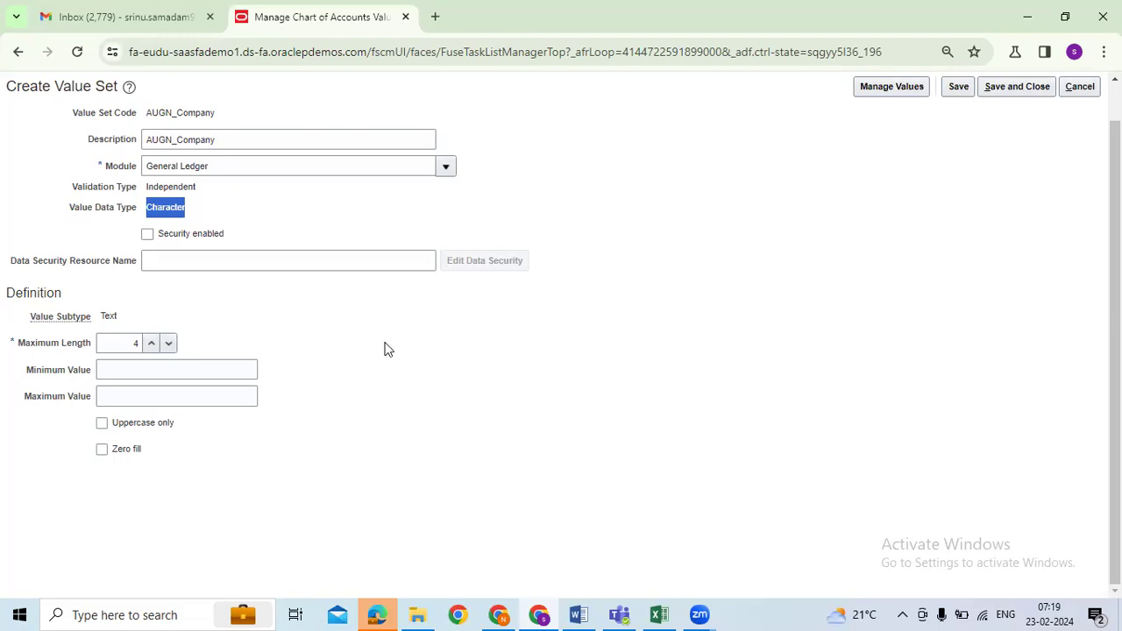
{"action": "left_click", "coordinate": [589, 433]}
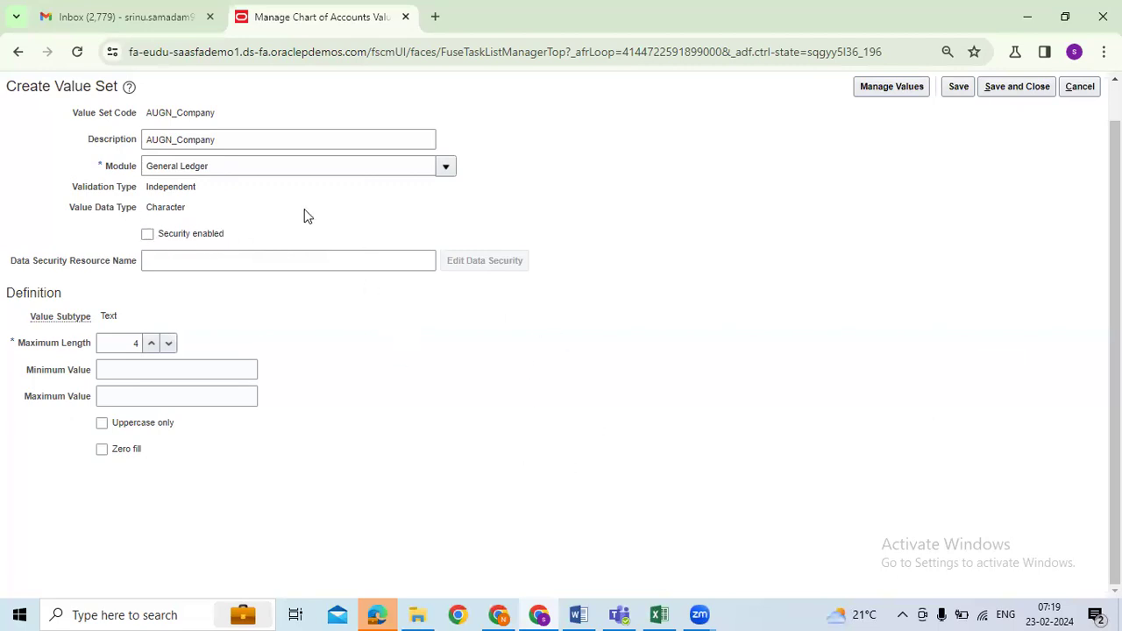
{"action": "left_click_drag", "start_coordinate": [154, 112], "coordinate": [219, 113]}
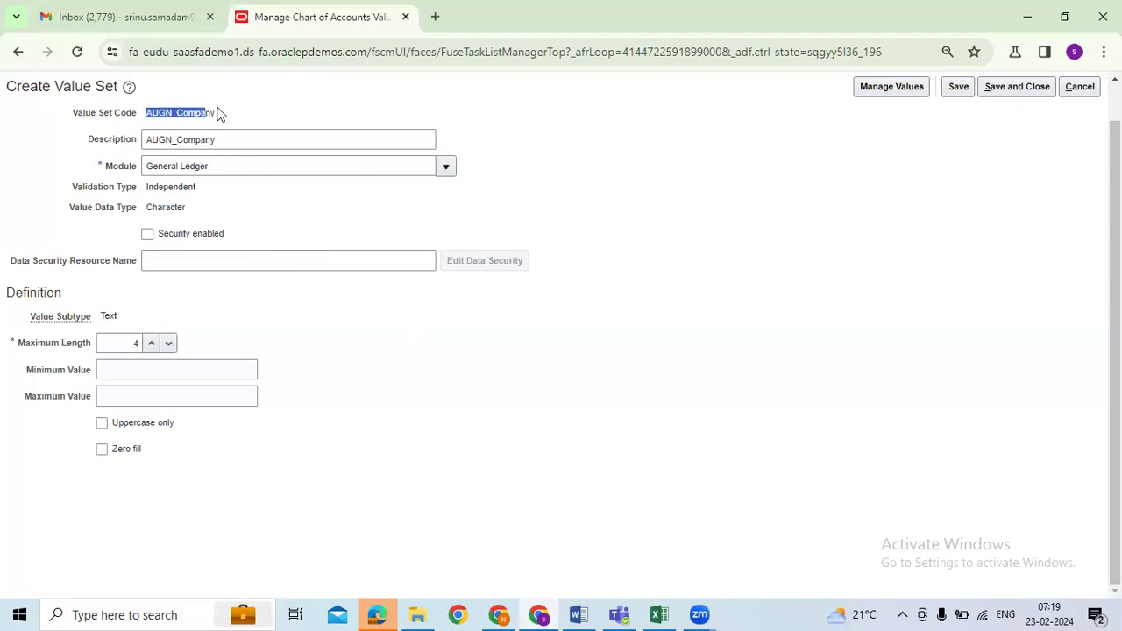
{"action": "left_click_drag", "start_coordinate": [150, 140], "coordinate": [198, 166]}
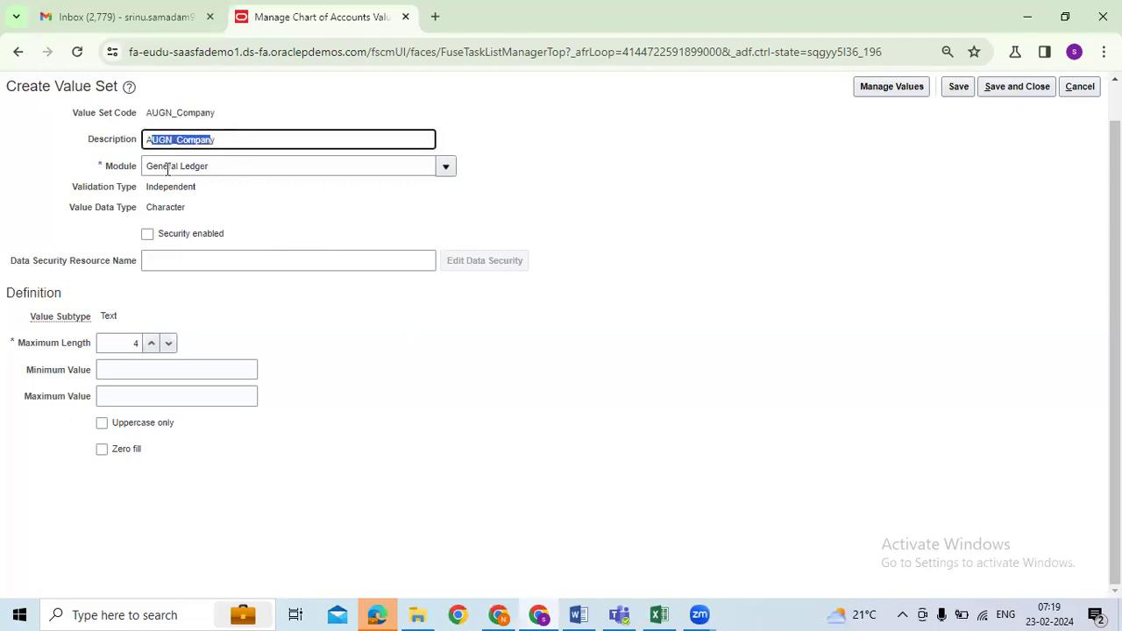
{"action": "left_click_drag", "start_coordinate": [31, 347], "coordinate": [67, 347]}
{"action": "left_click", "coordinate": [523, 304]}
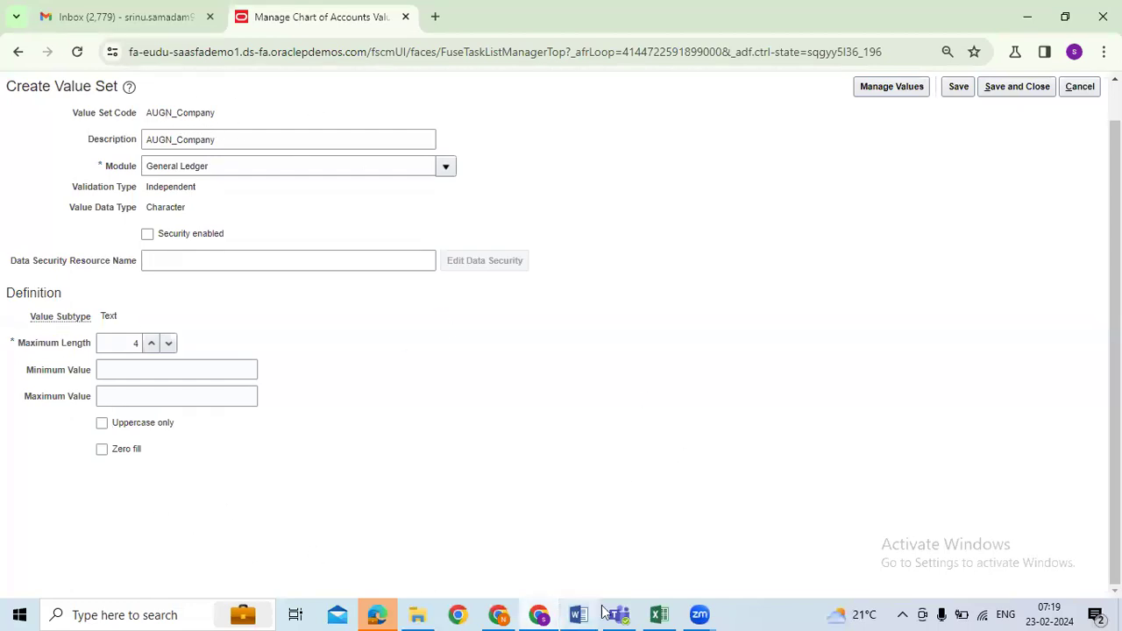
{"action": "left_click", "coordinate": [657, 613]}
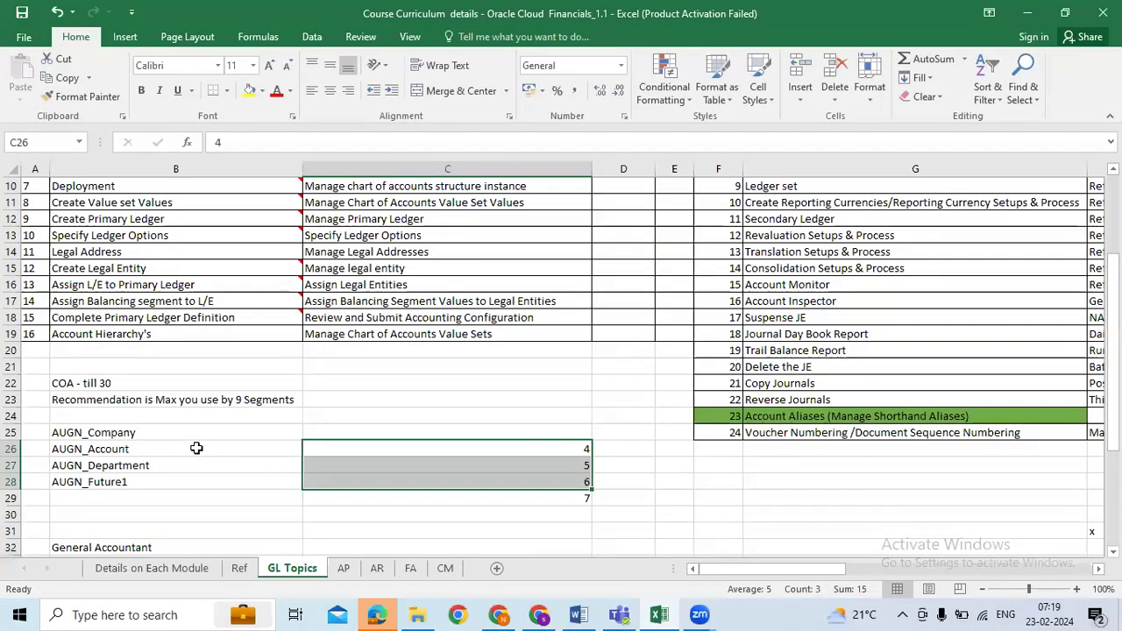
{"action": "left_click", "coordinate": [197, 449]}
{"action": "key", "text": "ctrl+c"}
{"action": "key", "text": "alt+Tab"}
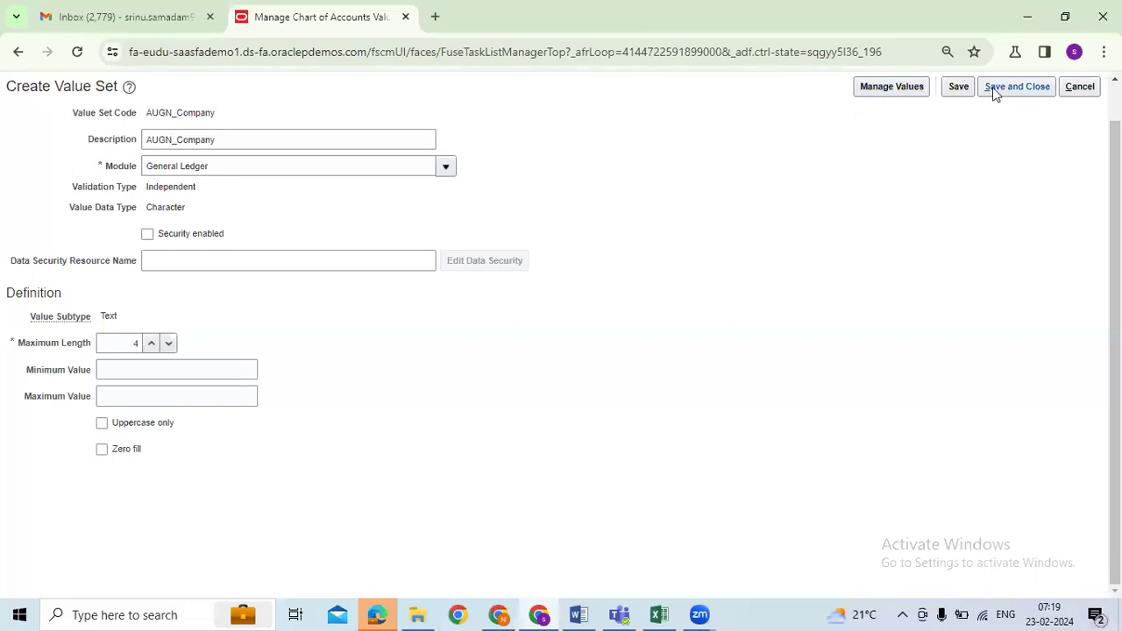
Step: Save and close AUGN_Company, then search value sets for AUGN_COMPANY
{"action": "left_click", "coordinate": [1018, 89]}
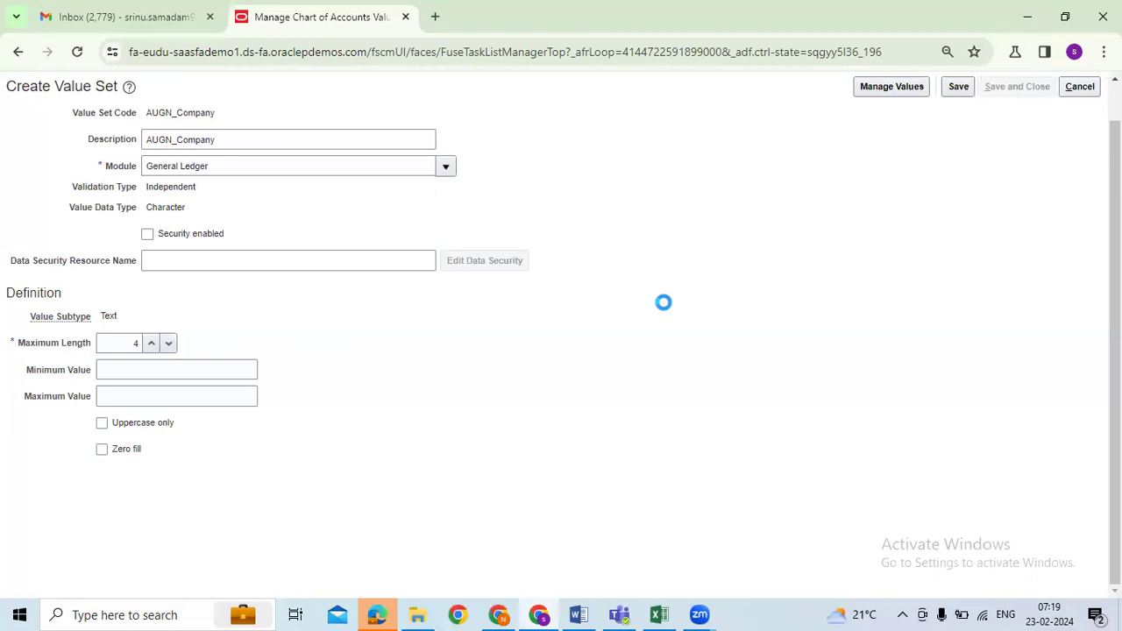
{"action": "left_click", "coordinate": [178, 166]}
{"action": "key", "text": "ctrl+v"}
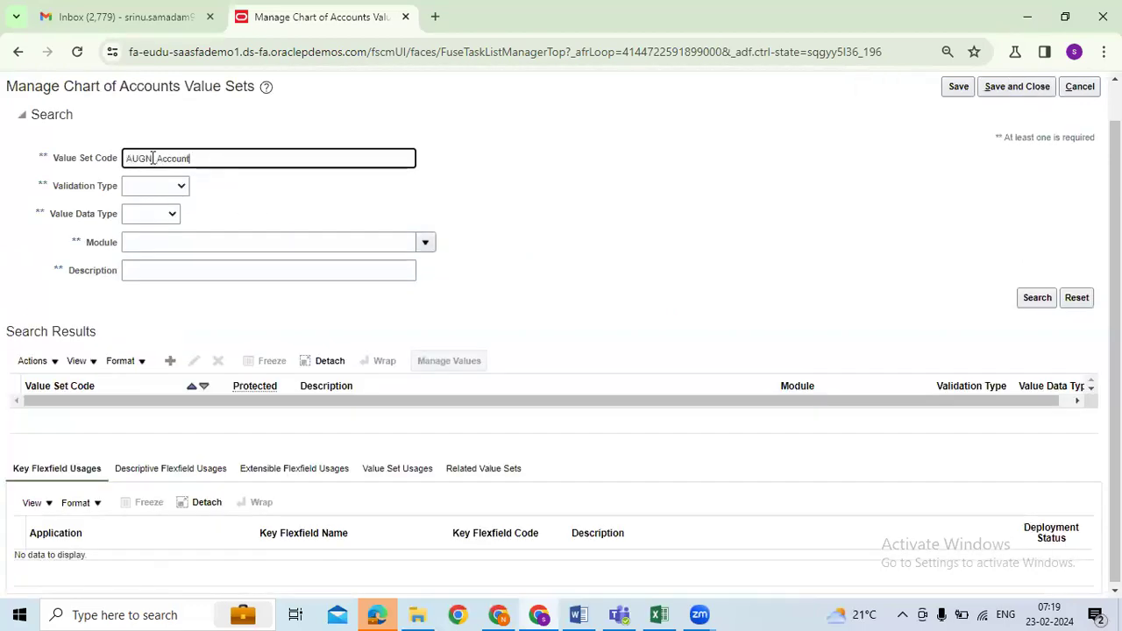
{"action": "left_click_drag", "start_coordinate": [156, 158], "coordinate": [435, 167]}
{"action": "type", "text": "COMPANY"}
{"action": "key", "text": "Return"}
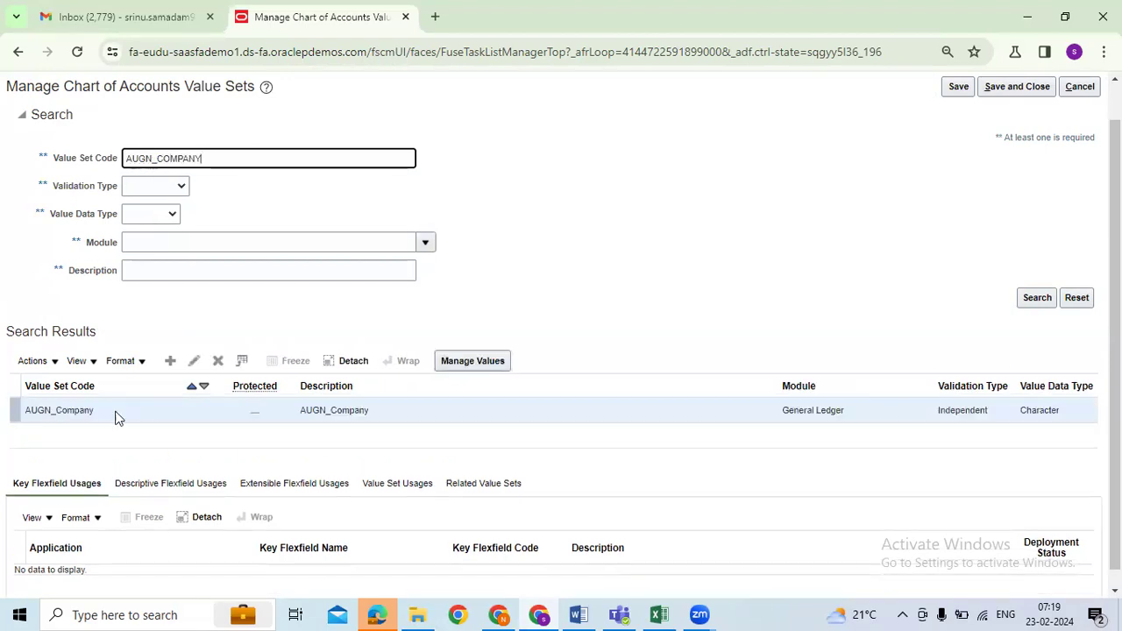
Step: Create a new value set with code AUGN_Account
{"action": "left_click", "coordinate": [166, 362]}
{"action": "left_click", "coordinate": [228, 123]}
{"action": "key", "text": "ctrl+v"}
Step: Describe it as AUGN_Account, with General Ledger module and Independent validation
{"action": "left_click", "coordinate": [138, 142]}
{"action": "key", "text": "ctrl+v"}
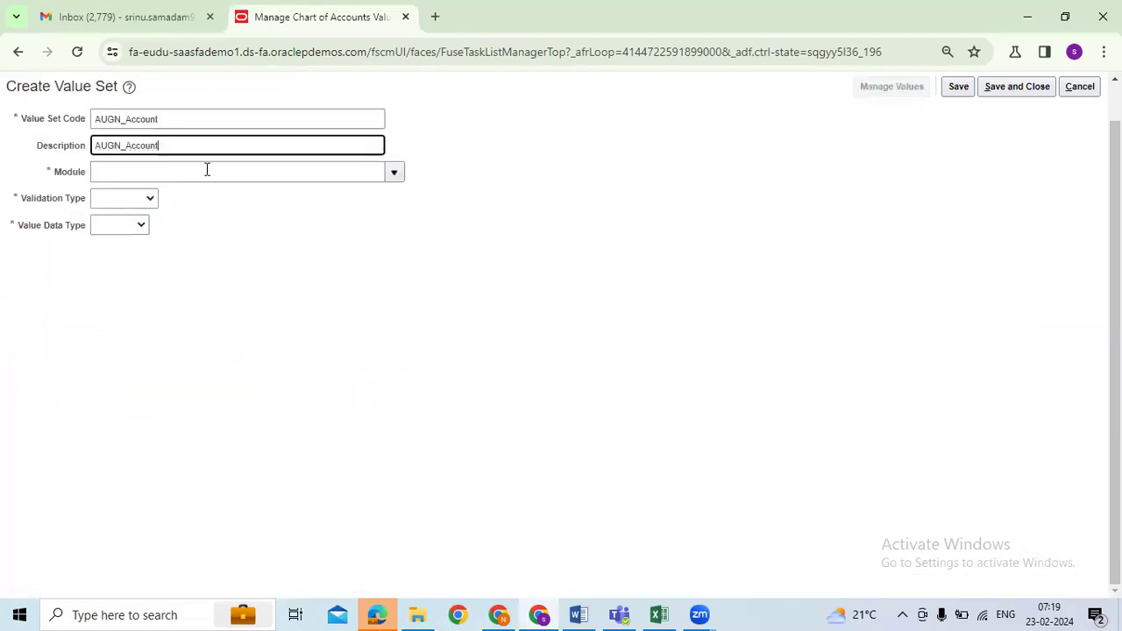
{"action": "left_click", "coordinate": [394, 172]}
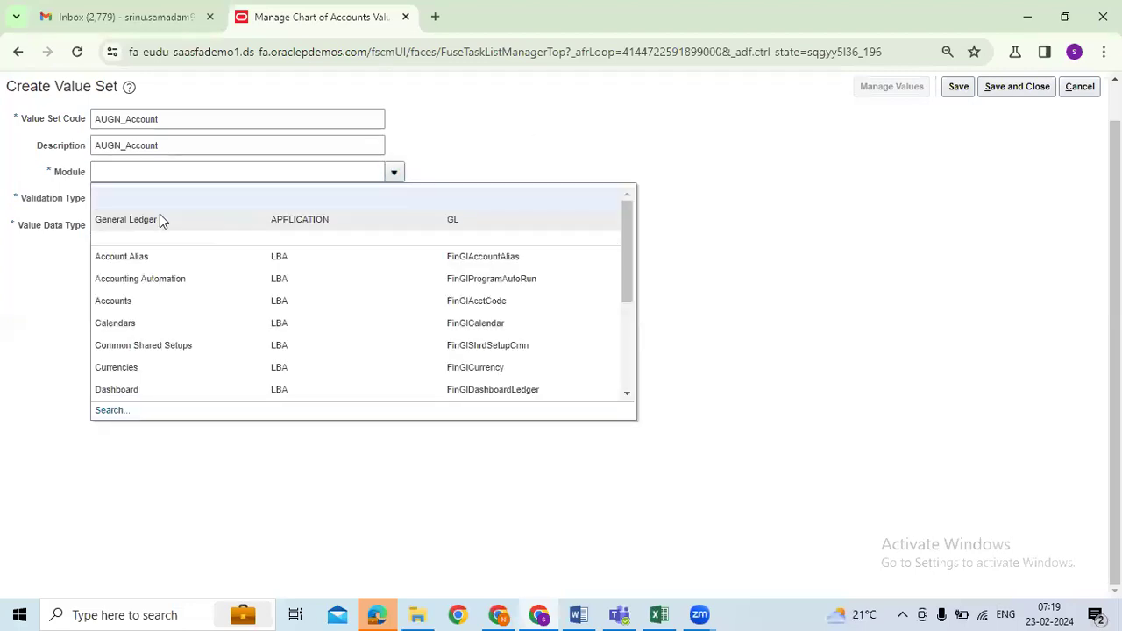
{"action": "left_click", "coordinate": [160, 220]}
{"action": "left_click", "coordinate": [149, 199]}
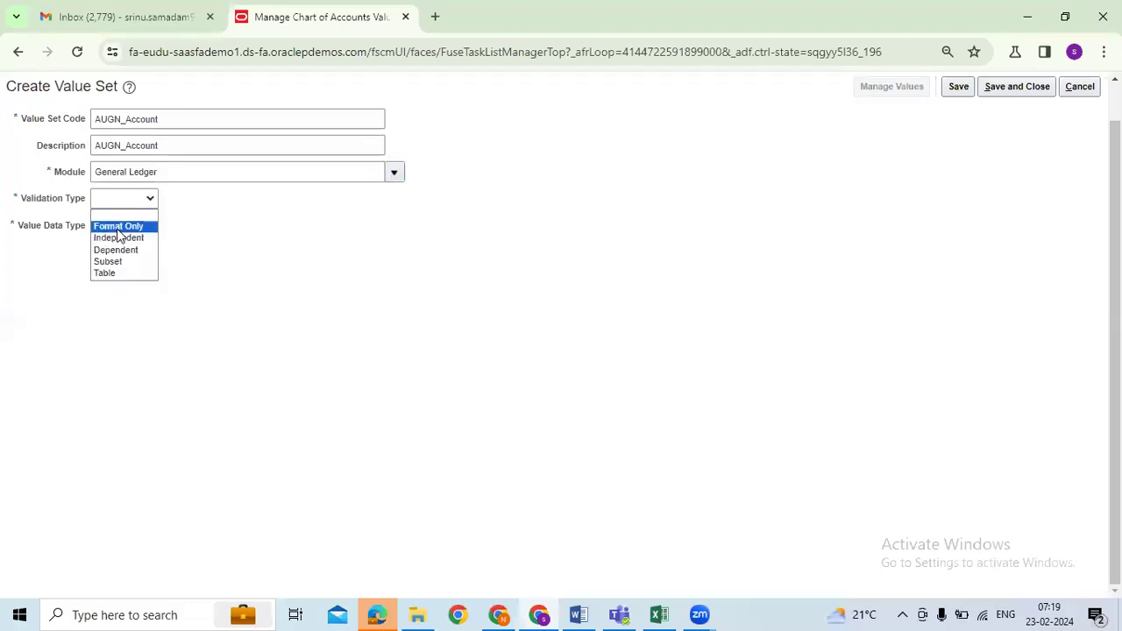
{"action": "left_click", "coordinate": [125, 238]}
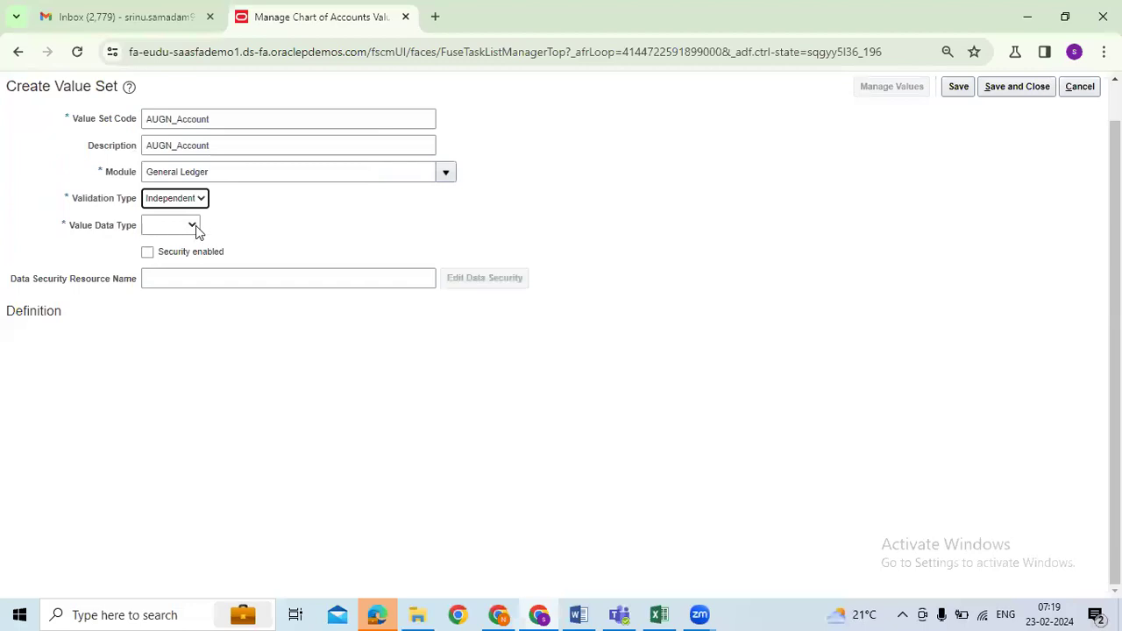
{"action": "left_click", "coordinate": [192, 225]}
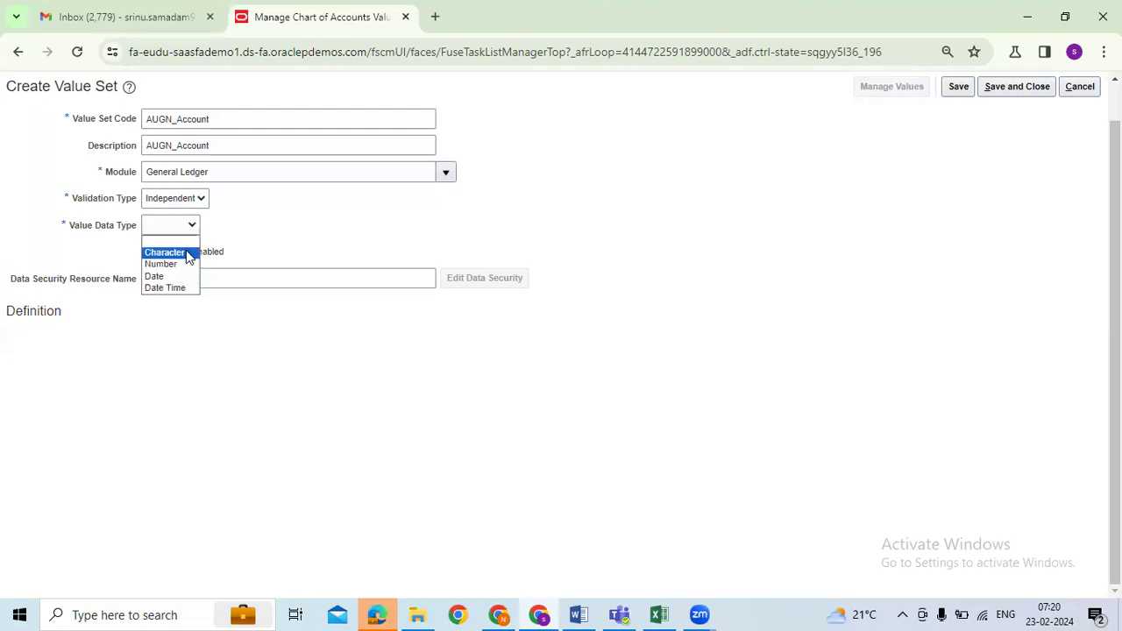
Step: Close the data type list unchanged and reopen the validation type choices
{"action": "left_click", "coordinate": [300, 237]}
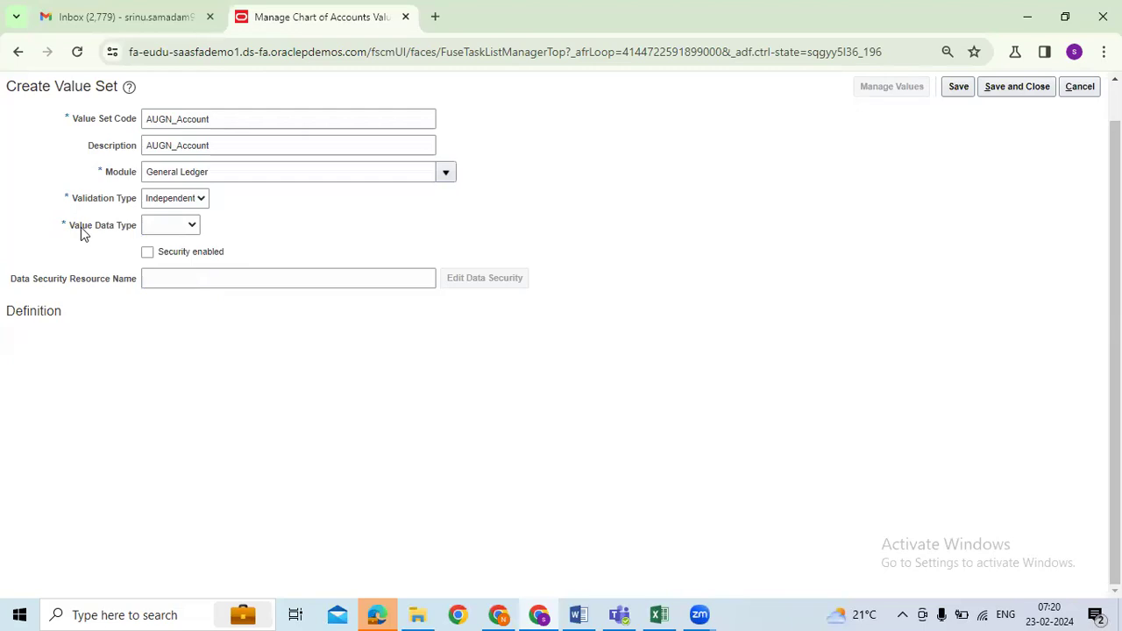
{"action": "left_click", "coordinate": [202, 200]}
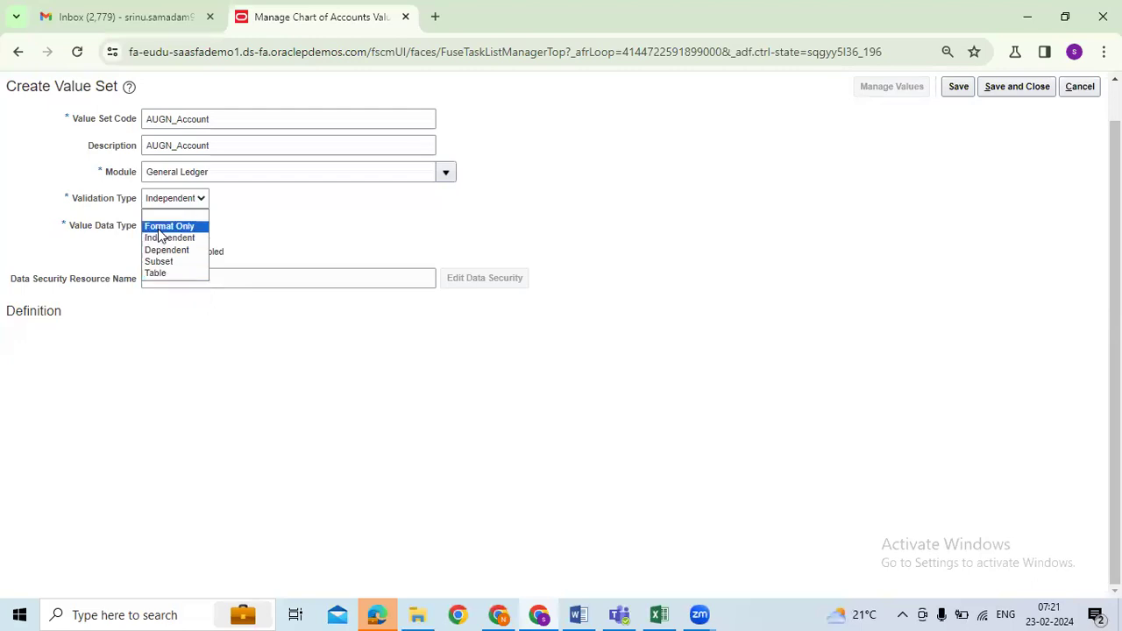
Step: Restore Independent validation and set the value data type to Character
{"action": "left_click", "coordinate": [170, 226]}
{"action": "left_click", "coordinate": [189, 227]}
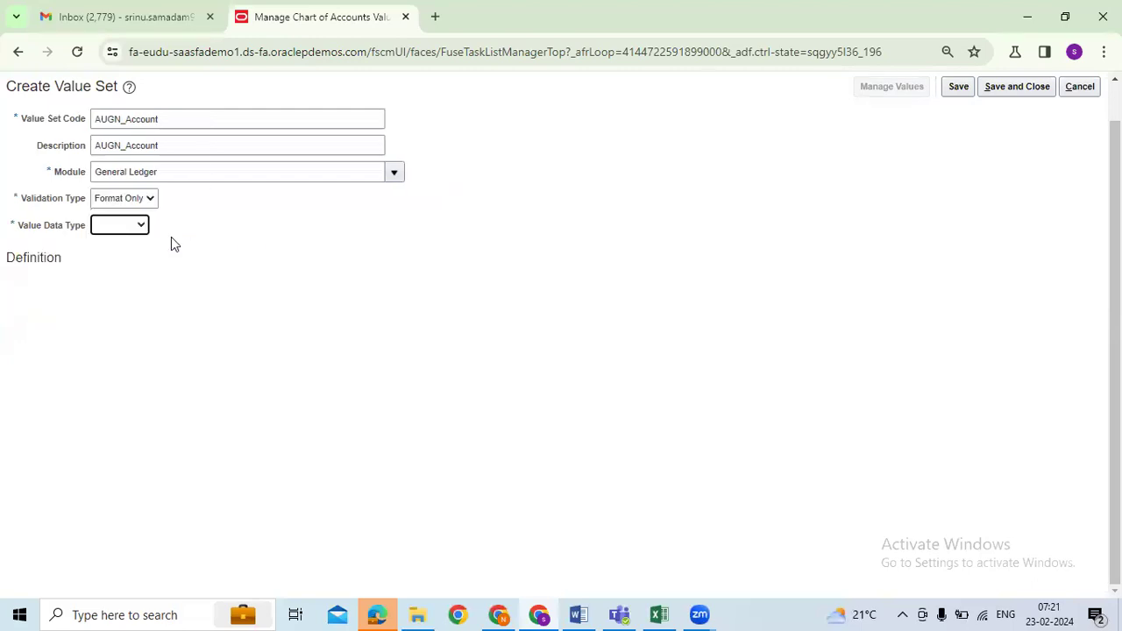
{"action": "left_click", "coordinate": [141, 226]}
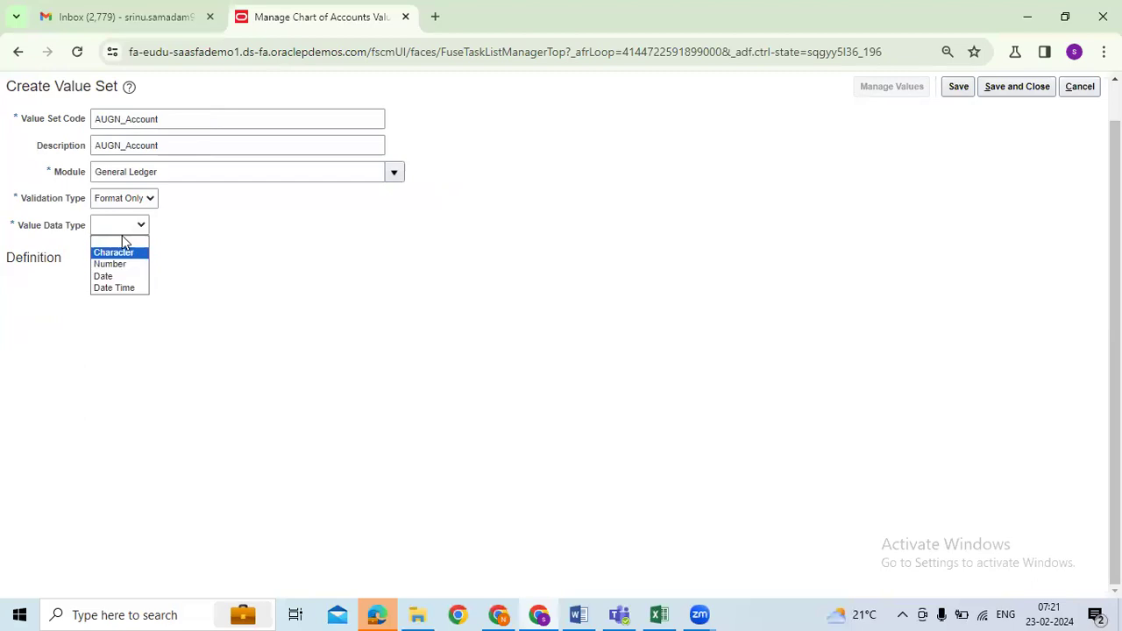
{"action": "left_click", "coordinate": [146, 200]}
{"action": "left_click", "coordinate": [126, 236]}
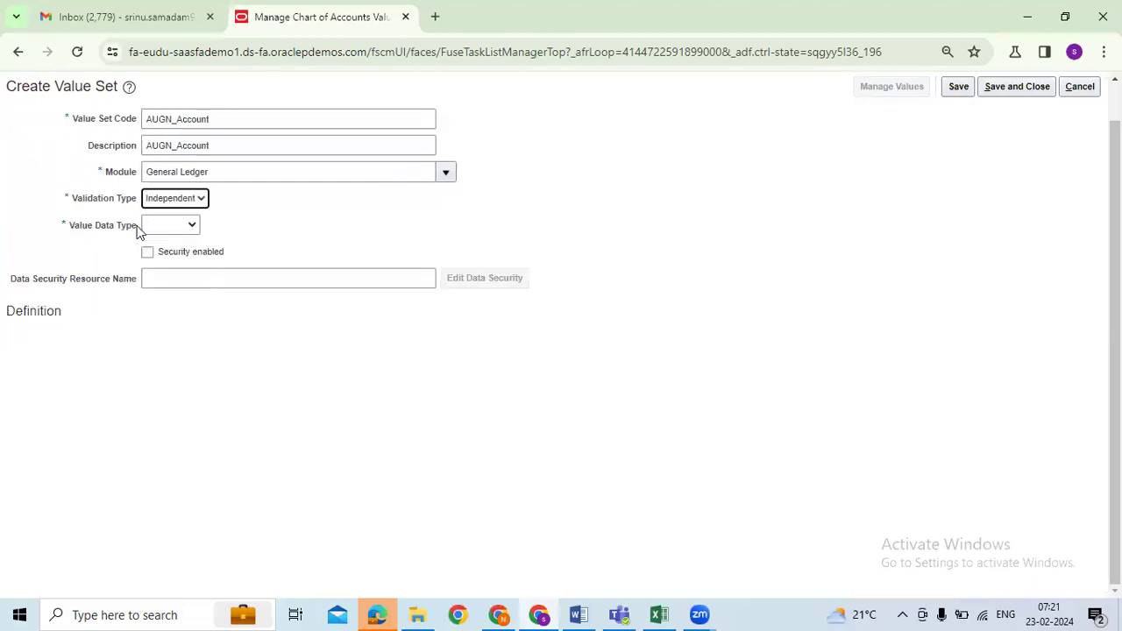
{"action": "left_click", "coordinate": [181, 229]}
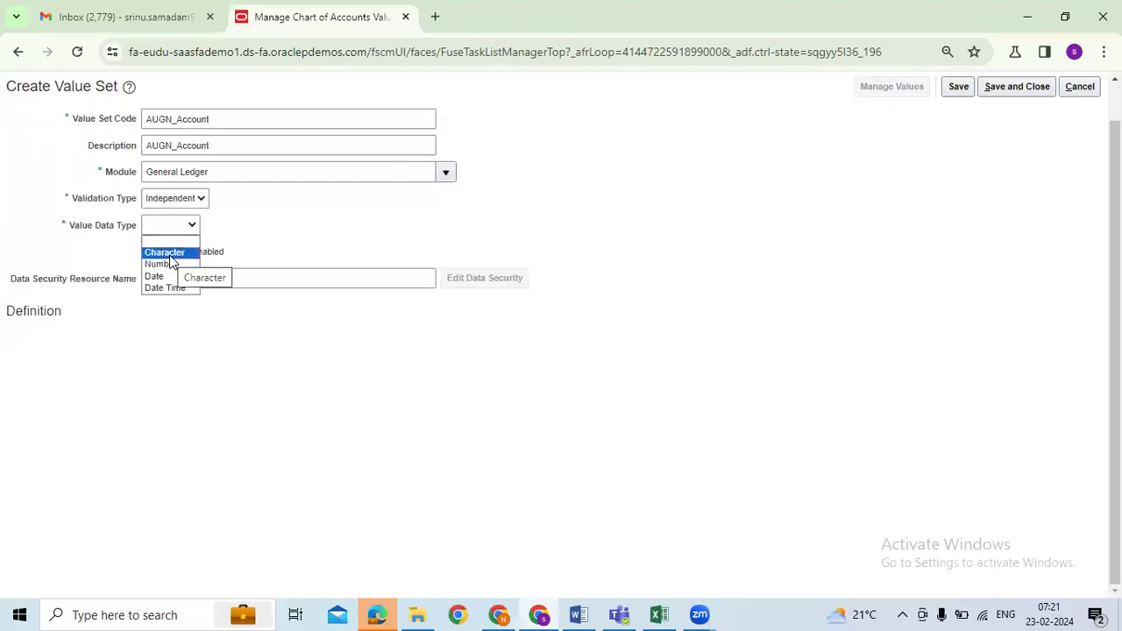
{"action": "left_click", "coordinate": [170, 255]}
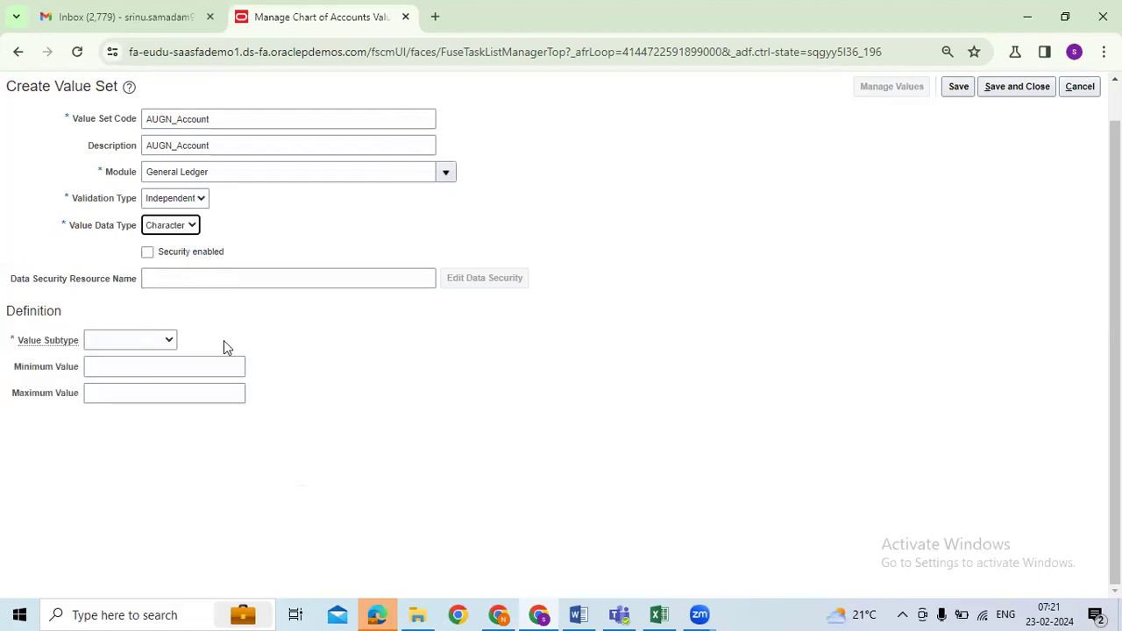
Step: Choose the Text subtype with maximum length 4, then save and close AUGN_Account
{"action": "left_click", "coordinate": [170, 344]}
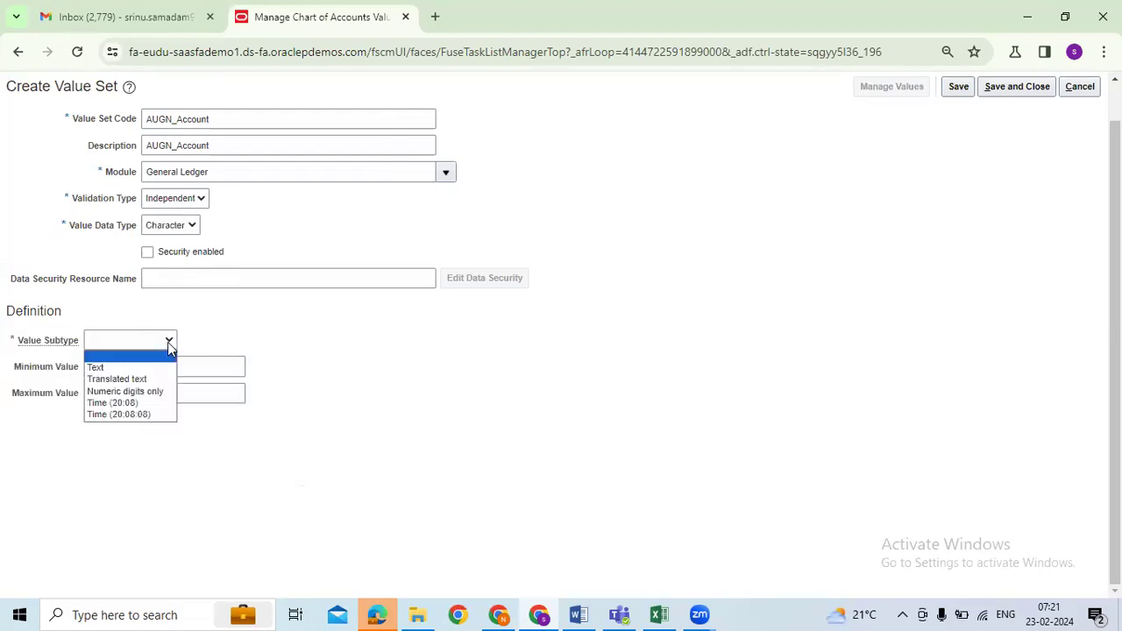
{"action": "left_click", "coordinate": [133, 371]}
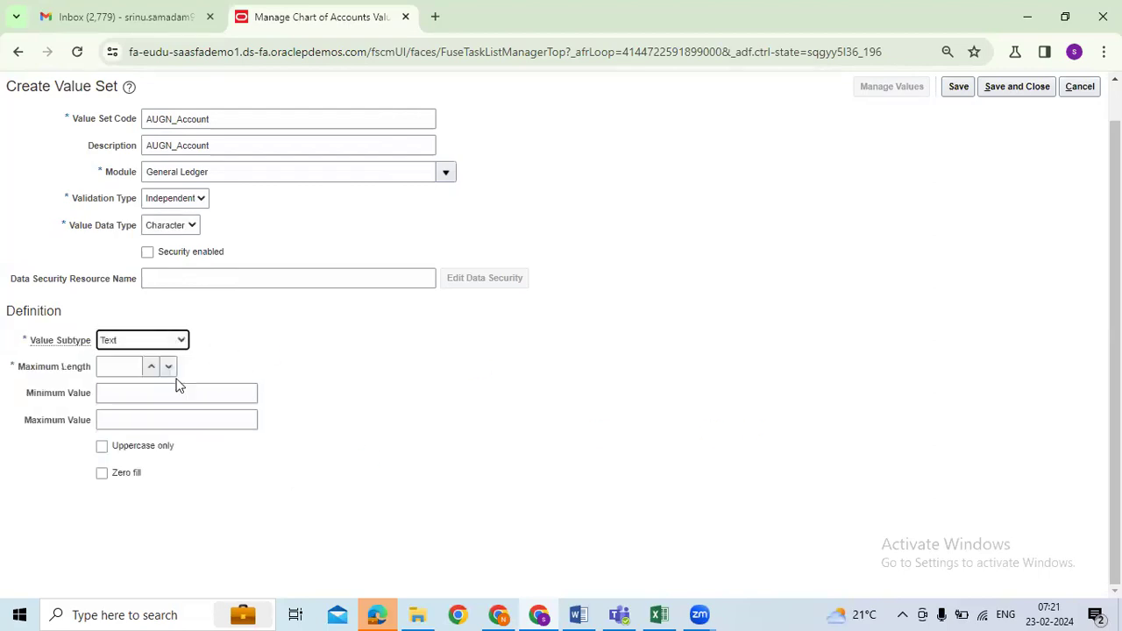
{"action": "left_click", "coordinate": [103, 366]}
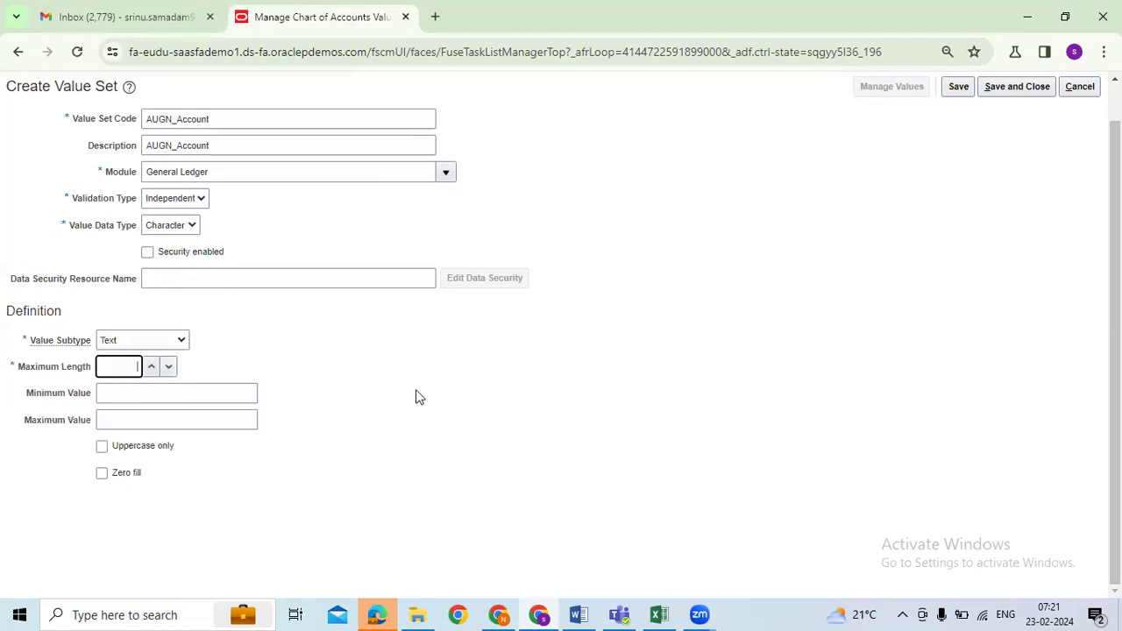
{"action": "type", "text": "4"}
{"action": "left_click", "coordinate": [1003, 89]}
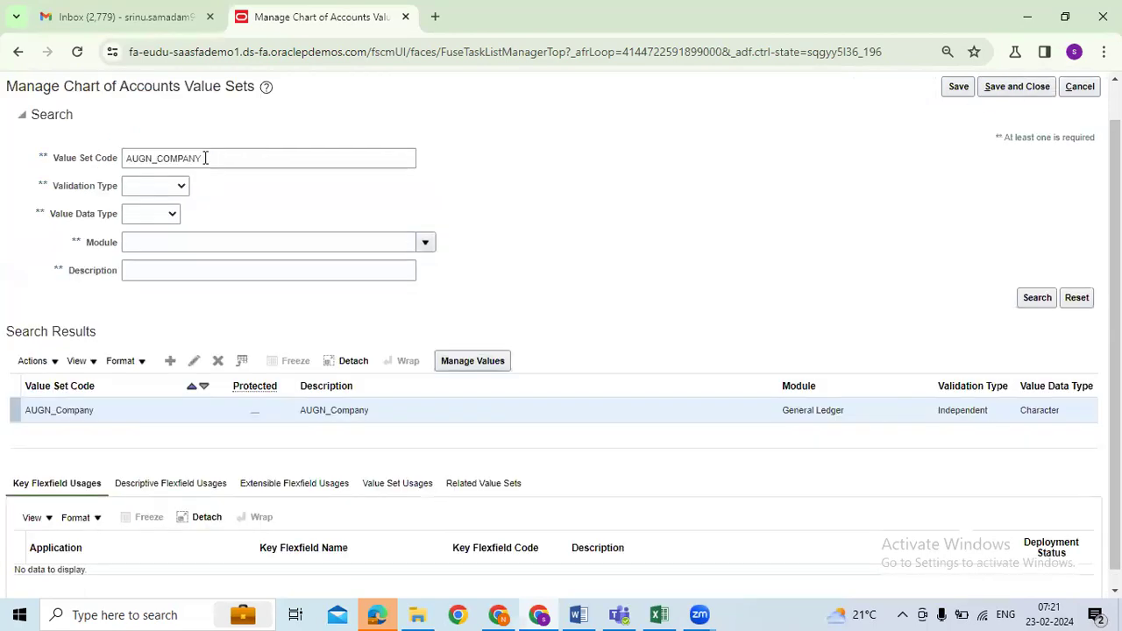
Step: Start a new value set with AUGN_Department pasted from the Excel plan as code and description
{"action": "left_click", "coordinate": [185, 120]}
{"action": "type", "text": "AUGN_Account"}
{"action": "double_click", "coordinate": [139, 122]}
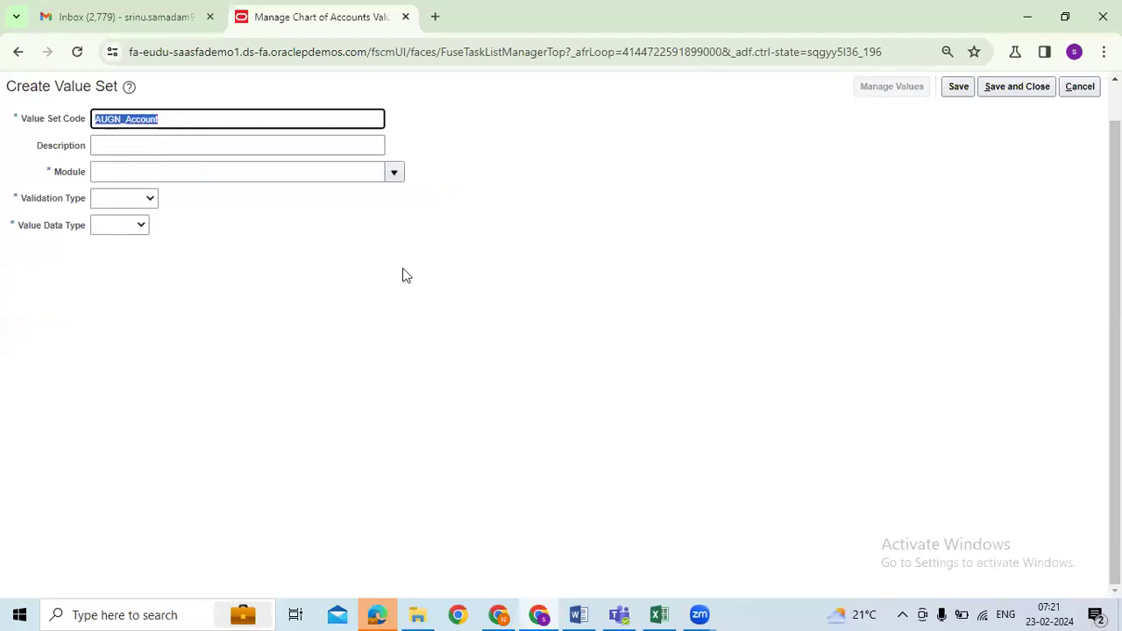
{"action": "key", "text": "alt+Tab"}
{"action": "left_click", "coordinate": [155, 465]}
{"action": "key", "text": "alt+Tab"}
{"action": "type", "text": "AUGN_Department"}
{"action": "left_click", "coordinate": [190, 147]}
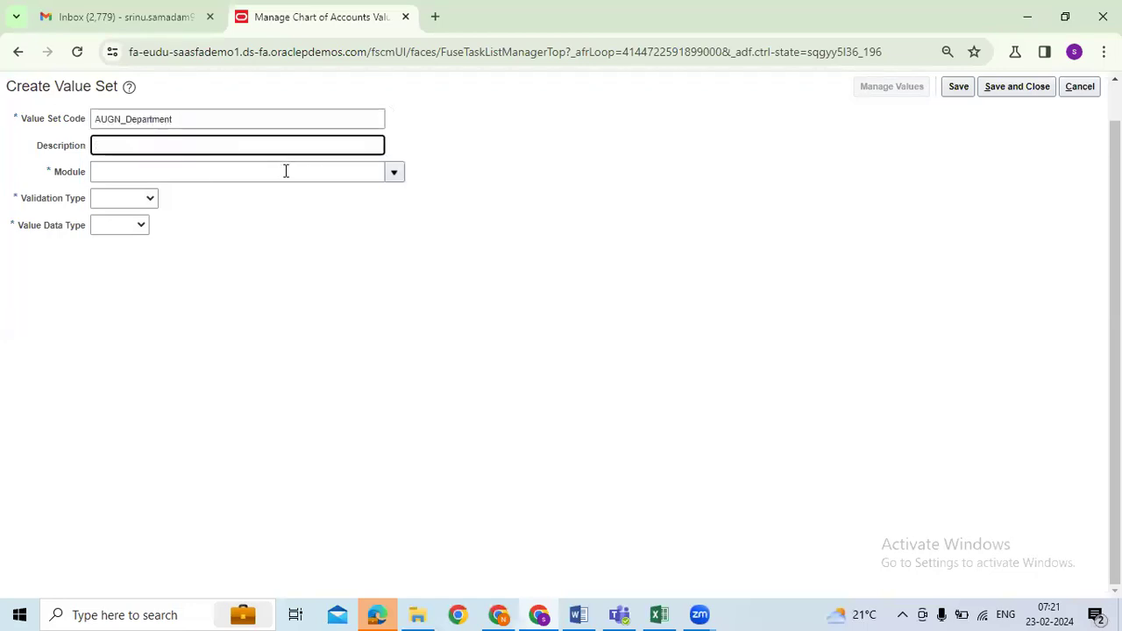
{"action": "type", "text": "AUGN_Department"}
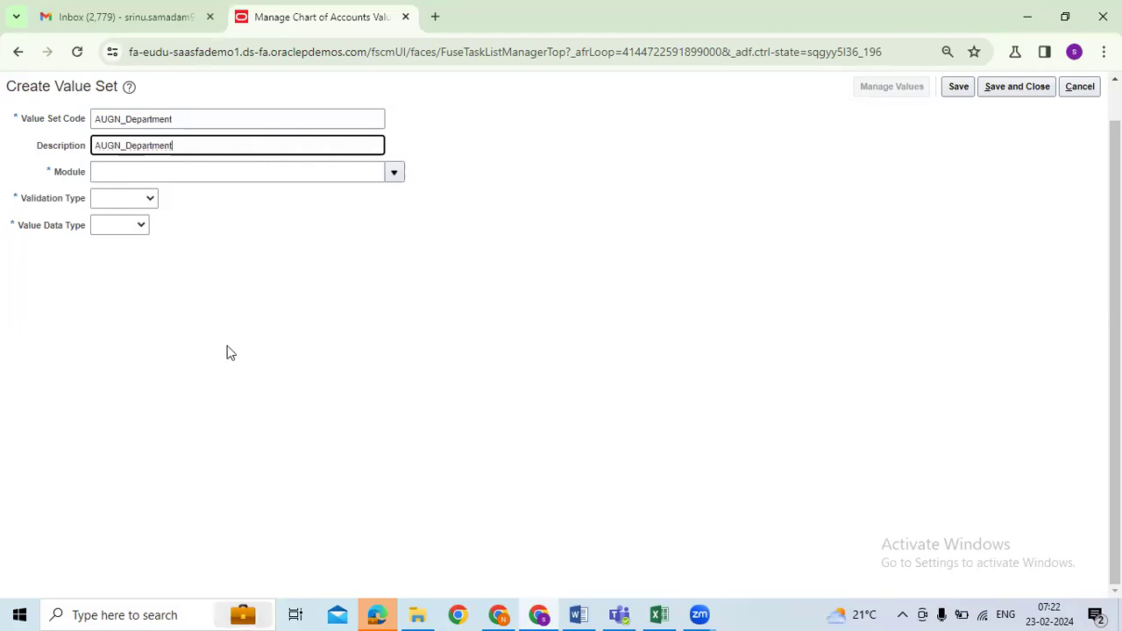
Step: Edit the value set code so it reads AUGN_Account
{"action": "left_click", "coordinate": [378, 291]}
{"action": "left_click_drag", "start_coordinate": [210, 118], "coordinate": [92, 121]}
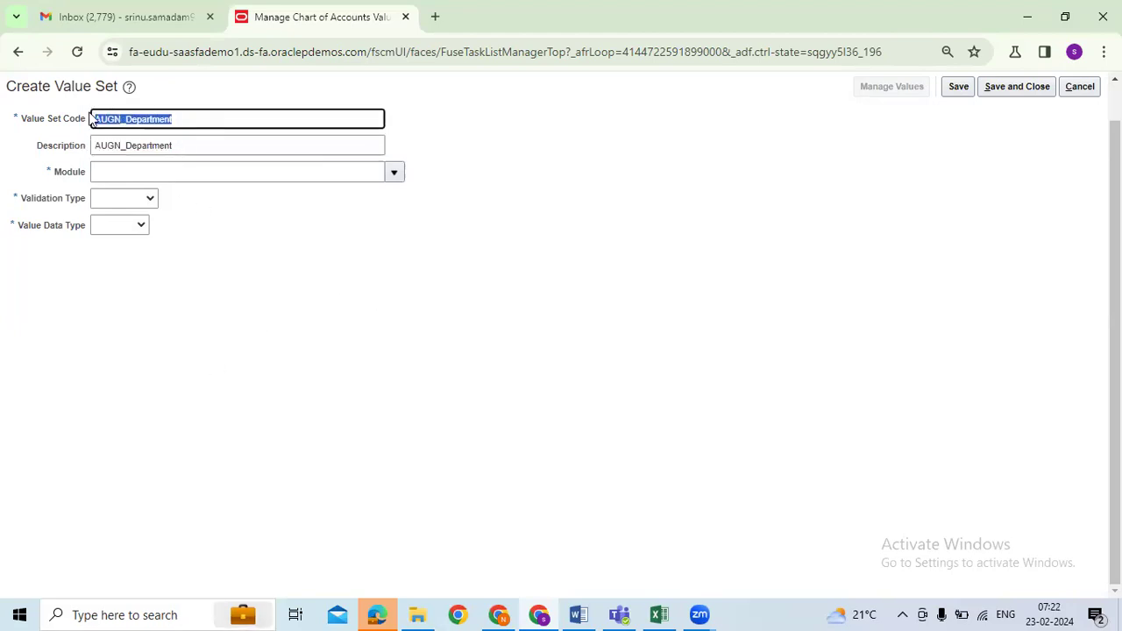
{"action": "left_click", "coordinate": [270, 146]}
{"action": "double_click", "coordinate": [152, 128]}
{"action": "left_click_drag", "start_coordinate": [191, 118], "coordinate": [124, 117]}
{"action": "type", "text": "_Account"}
{"action": "key", "text": "Tab"}
Step: Change the code from AUGN_Account to AUGN_Department, clearing the duplicate-code error
{"action": "left_click", "coordinate": [167, 119]}
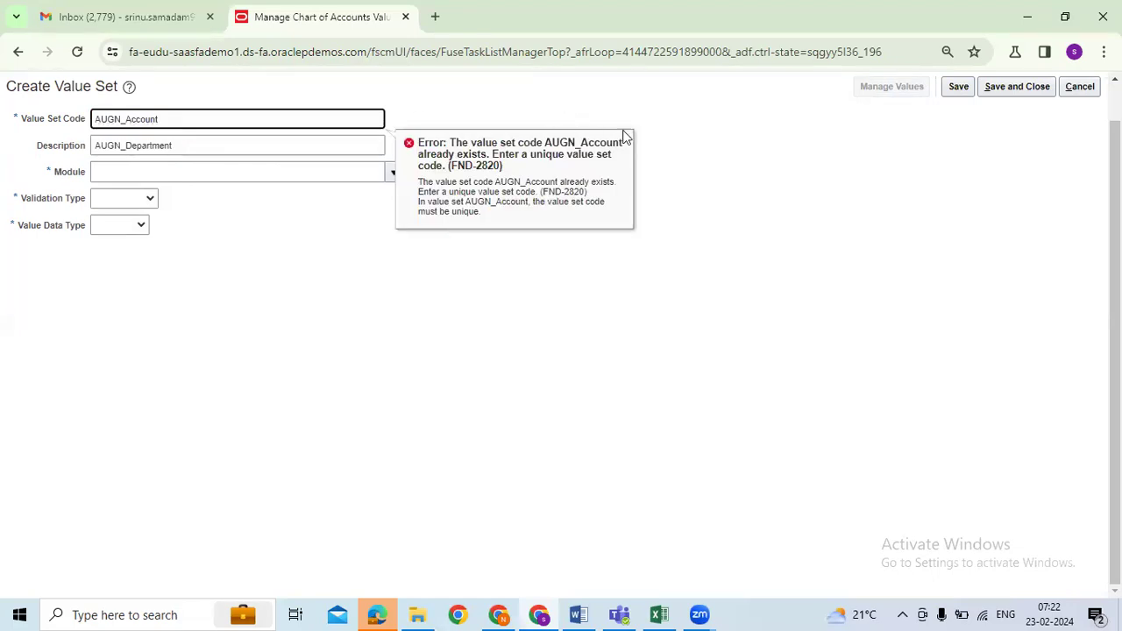
{"action": "key", "text": "Tab"}
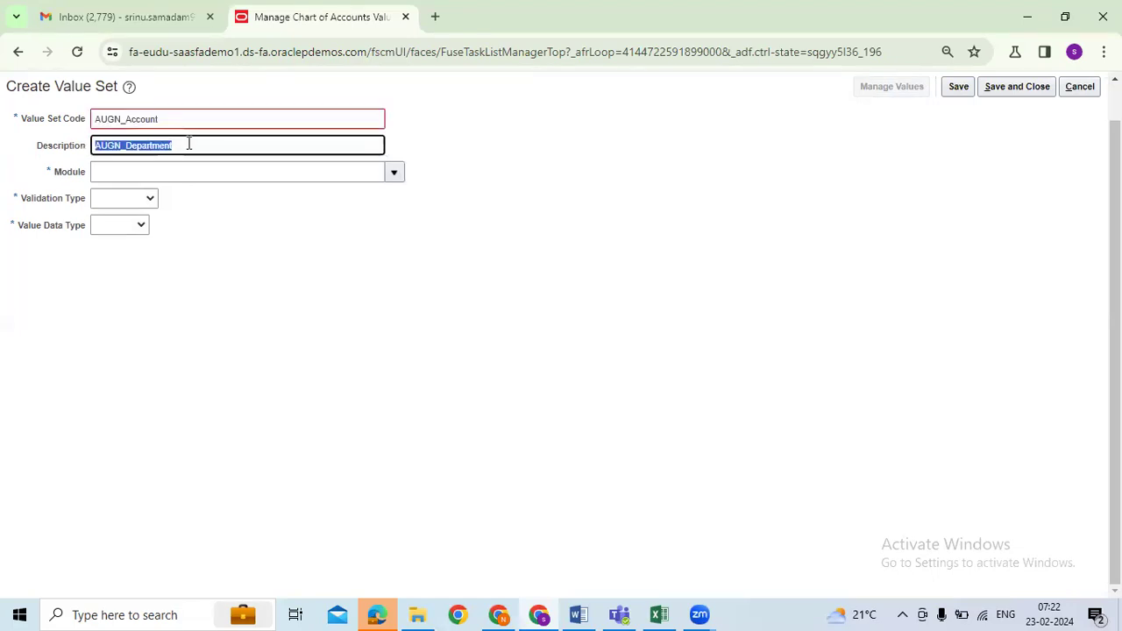
{"action": "left_click", "coordinate": [128, 147]}
{"action": "double_click", "coordinate": [128, 147]}
{"action": "left_click_drag", "start_coordinate": [205, 145], "coordinate": [128, 145]}
{"action": "key", "text": "ctrl+c"}
{"action": "left_click", "coordinate": [126, 119]}
{"action": "left_click", "coordinate": [207, 124], "text": "shift"}
{"action": "key", "text": "ctrl+v"}
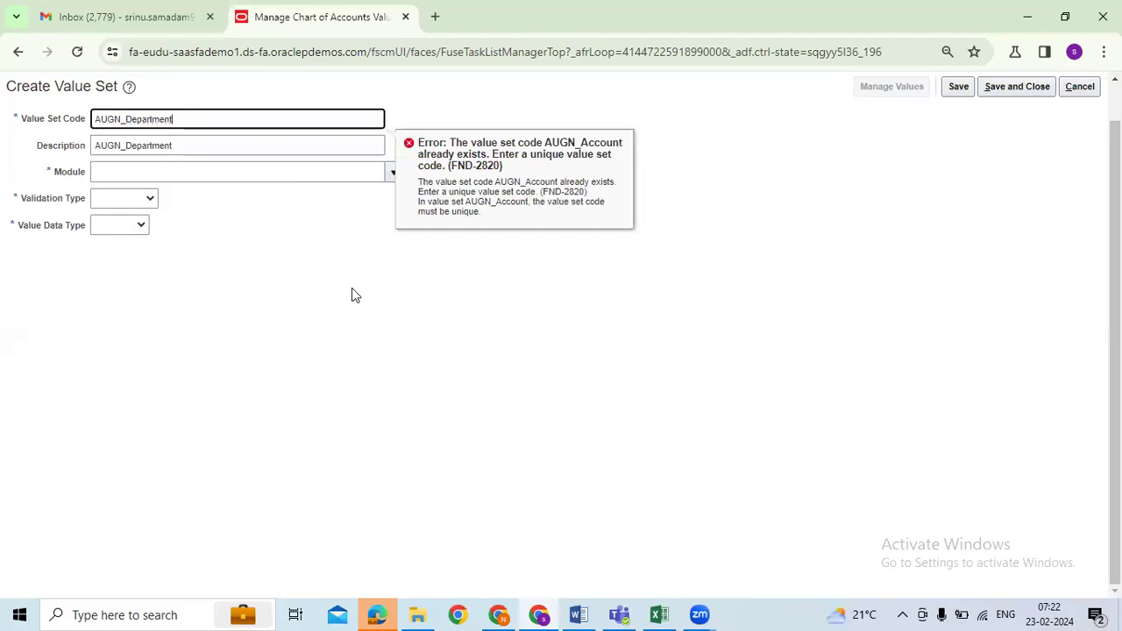
{"action": "left_click", "coordinate": [96, 119]}
Step: Set module General Ledger, Independent validation, Character Text values, maximum length 2, and save and close
{"action": "left_click", "coordinate": [390, 173]}
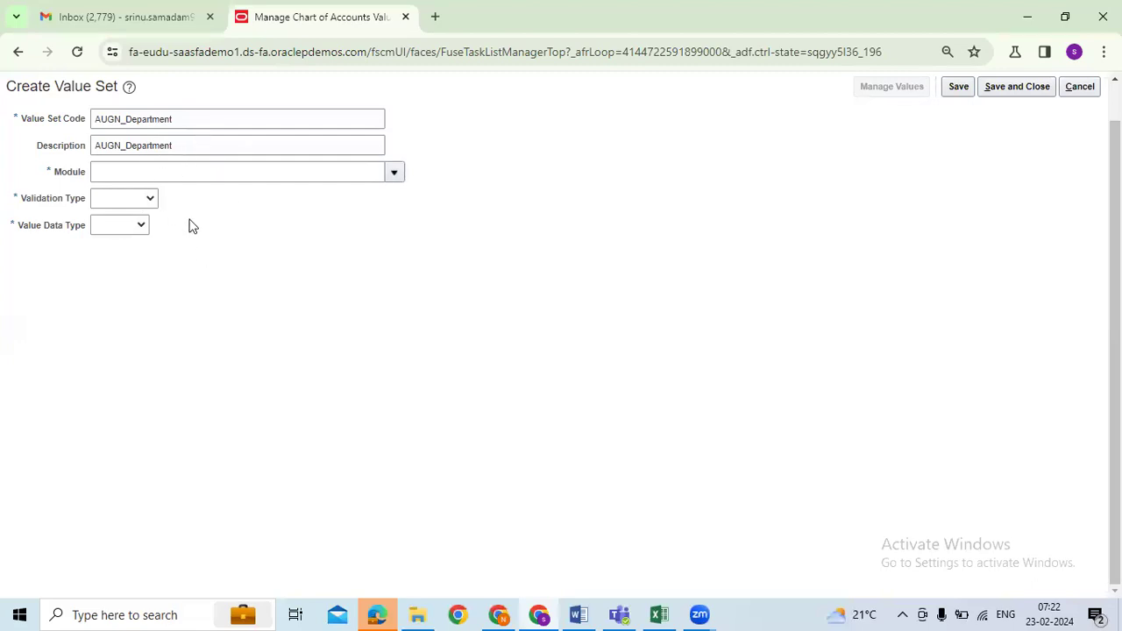
{"action": "left_click", "coordinate": [394, 171]}
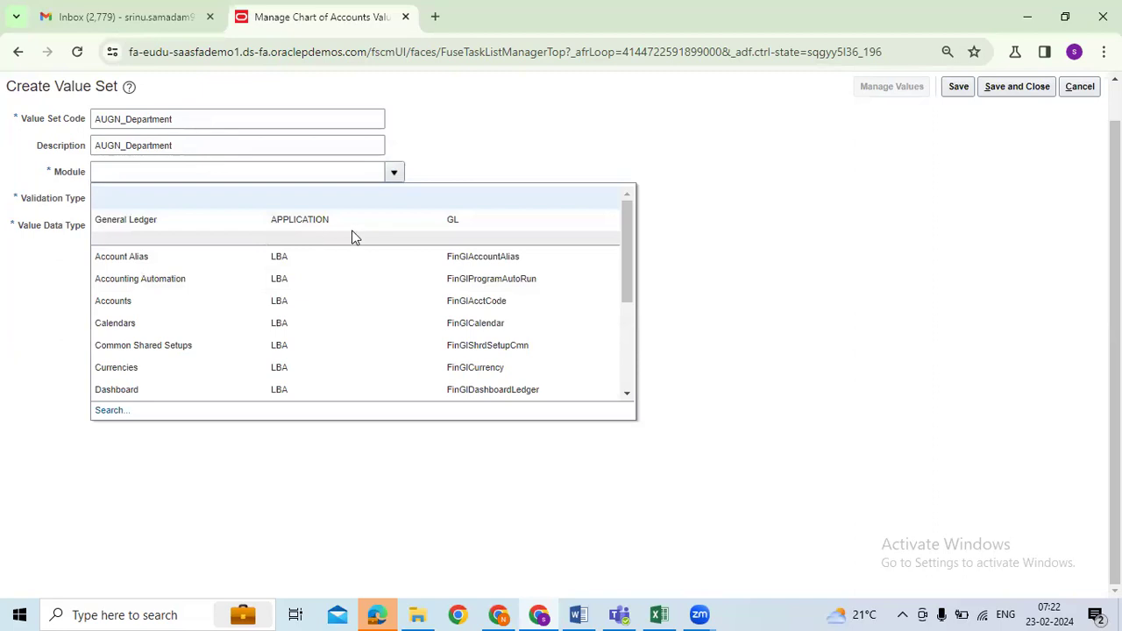
{"action": "left_click", "coordinate": [162, 224]}
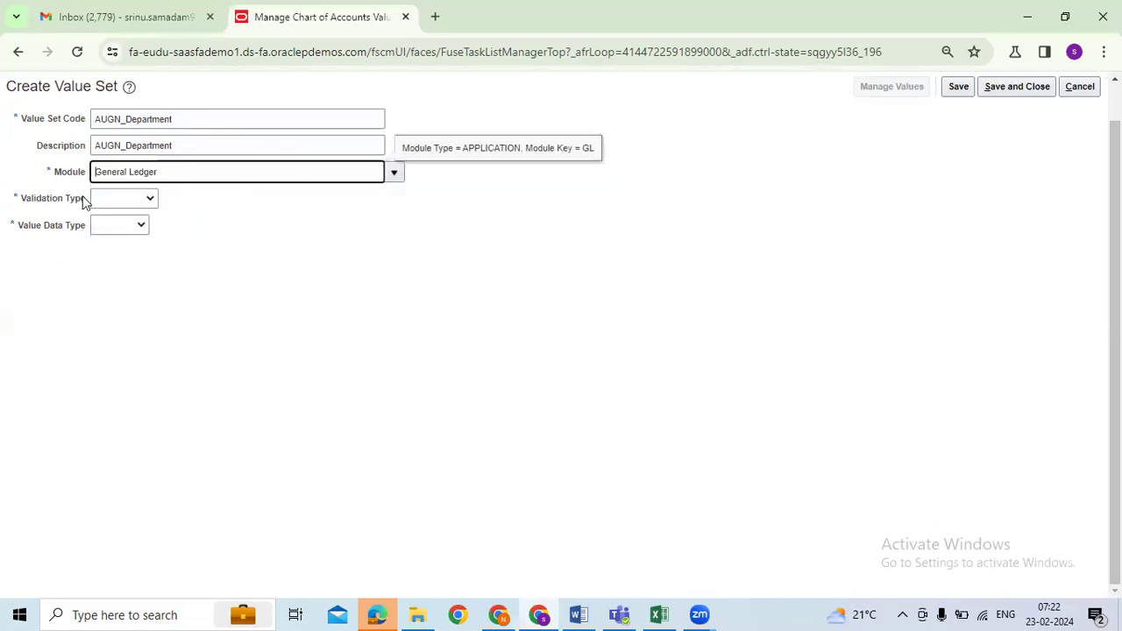
{"action": "left_click", "coordinate": [154, 199]}
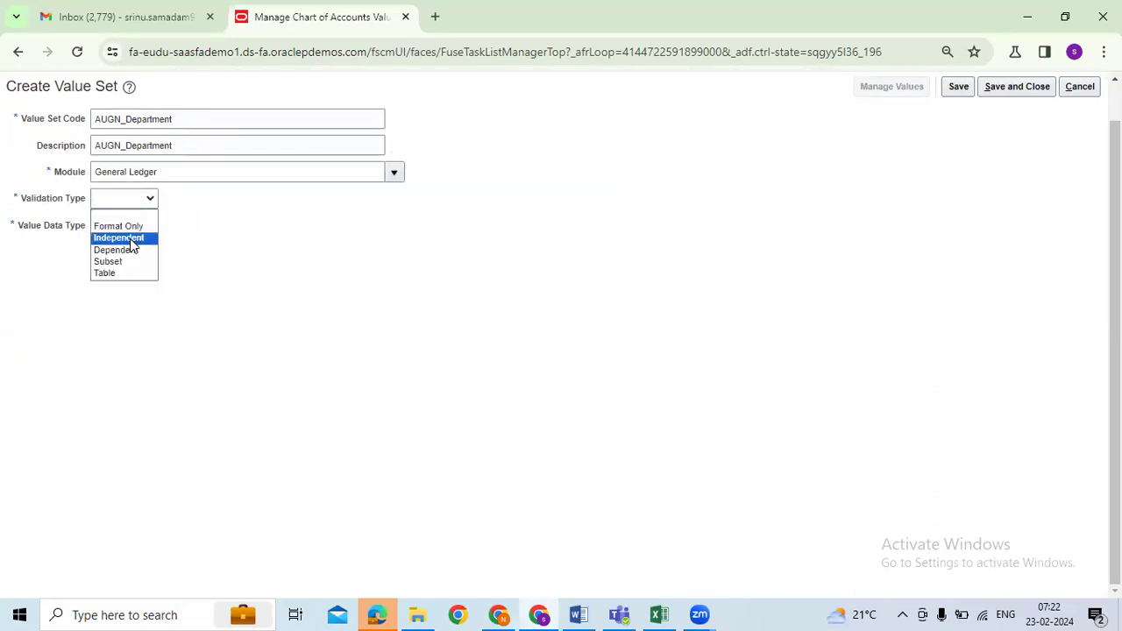
{"action": "left_click", "coordinate": [130, 238]}
{"action": "left_click", "coordinate": [188, 225]}
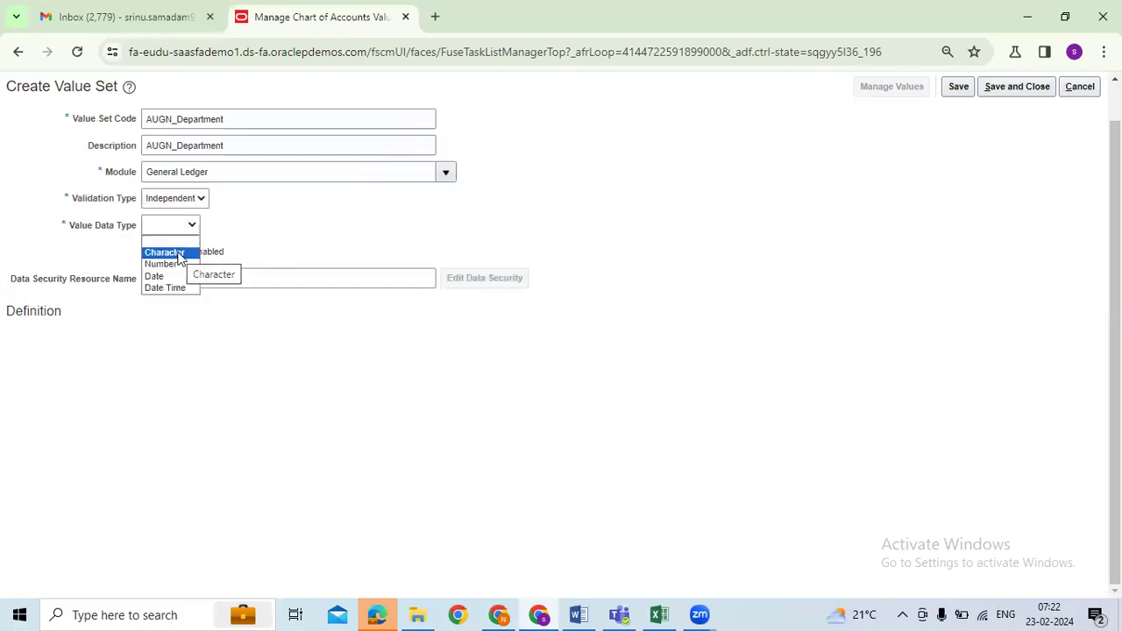
{"action": "left_click", "coordinate": [171, 253]}
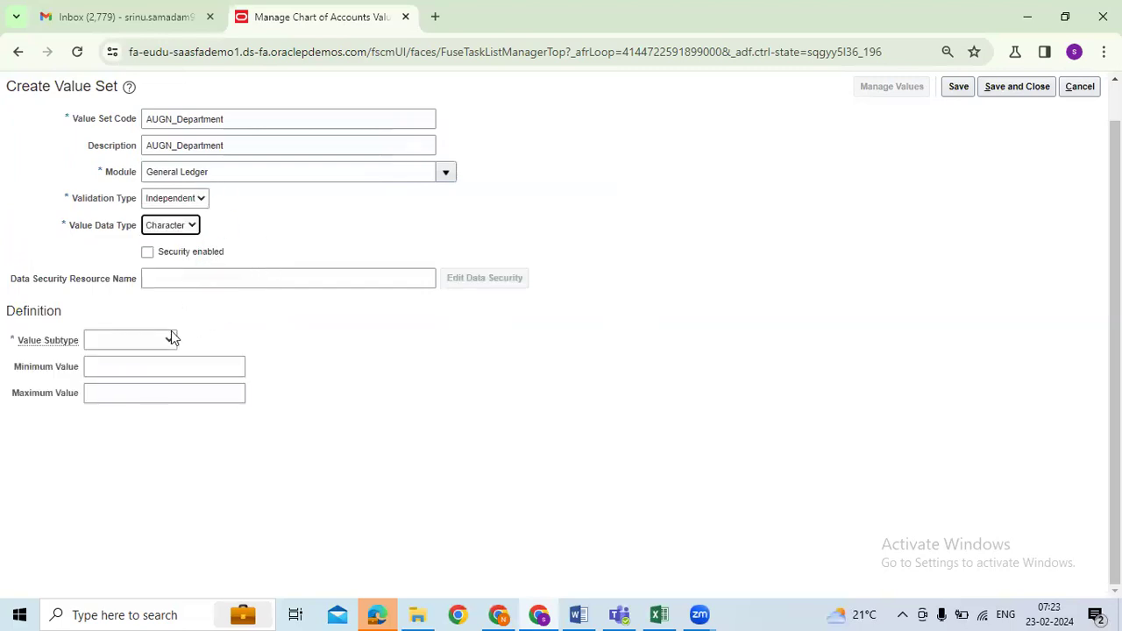
{"action": "left_click", "coordinate": [169, 340]}
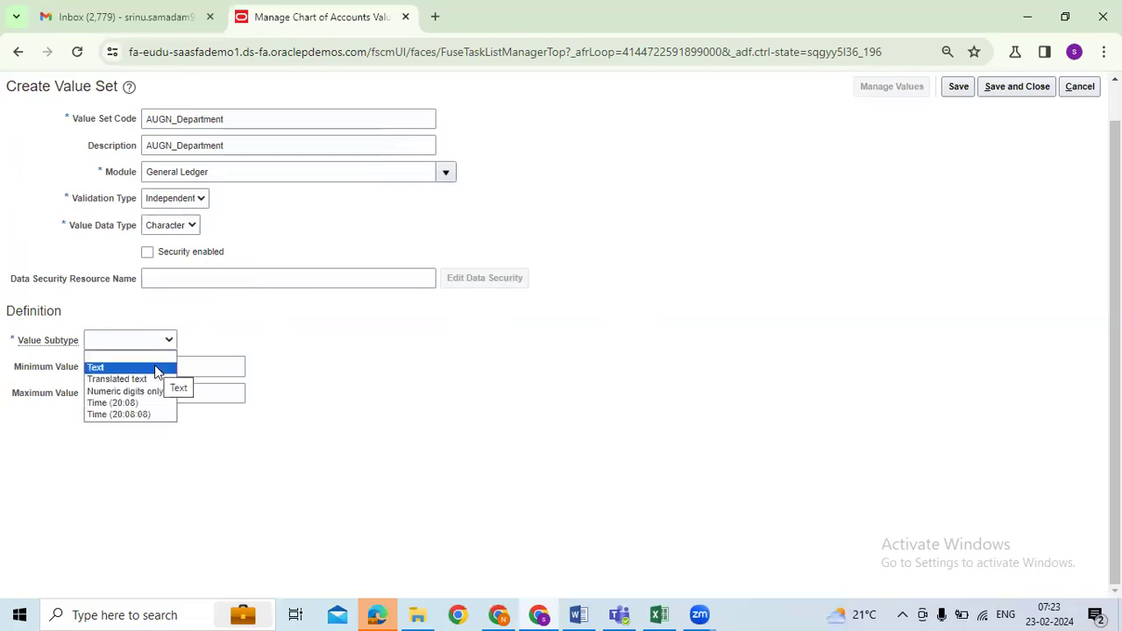
{"action": "left_click", "coordinate": [156, 368]}
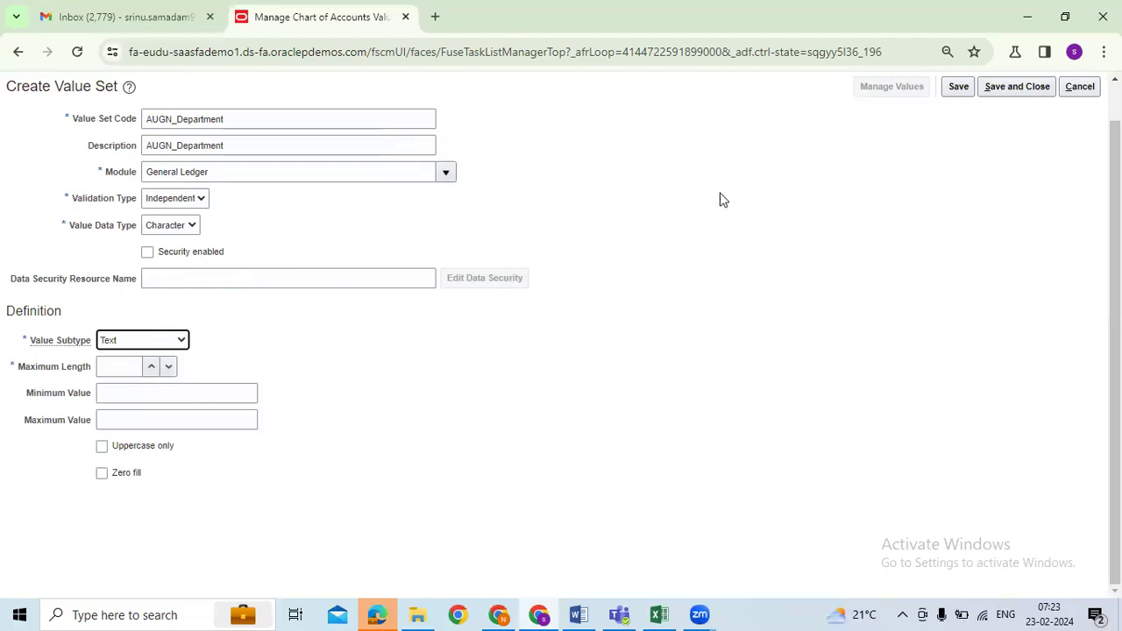
{"action": "left_click", "coordinate": [443, 172]}
{"action": "left_click", "coordinate": [216, 211]}
{"action": "left_click", "coordinate": [117, 366]}
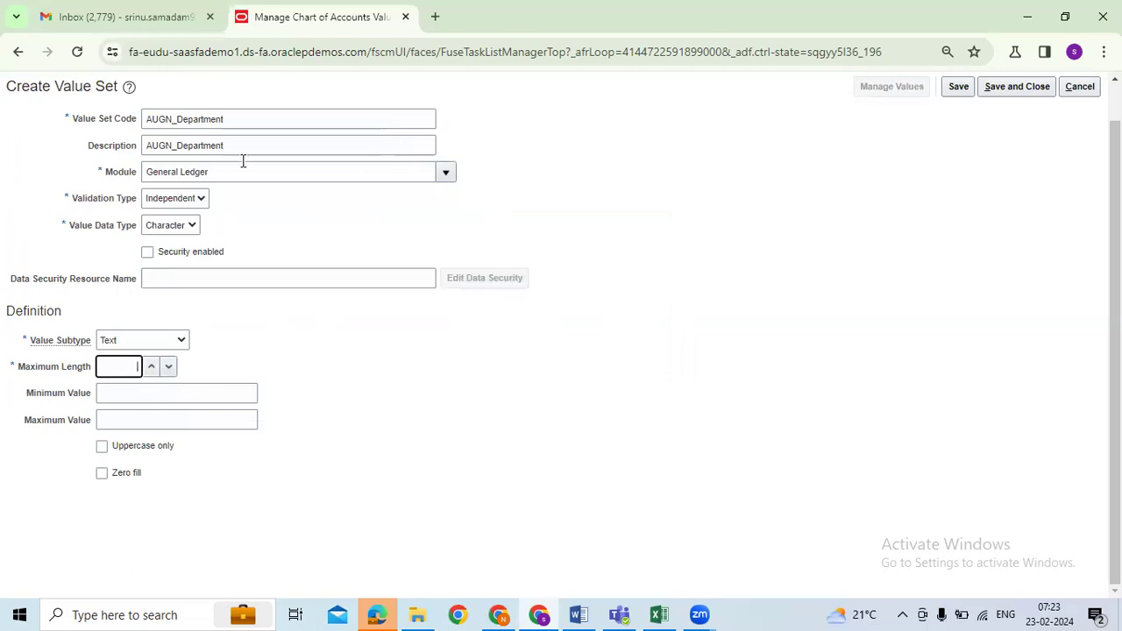
{"action": "left_click", "coordinate": [1006, 89]}
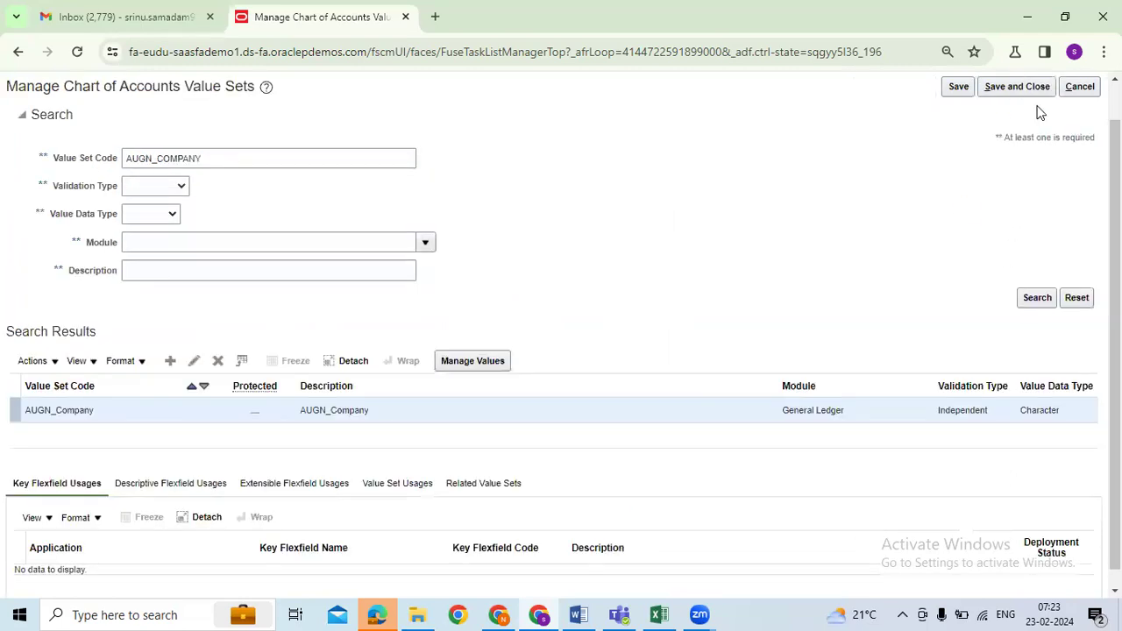
Step: Start a new value set with code and description AUGN_Future1 copied from the Excel plan
{"action": "left_click", "coordinate": [169, 361]}
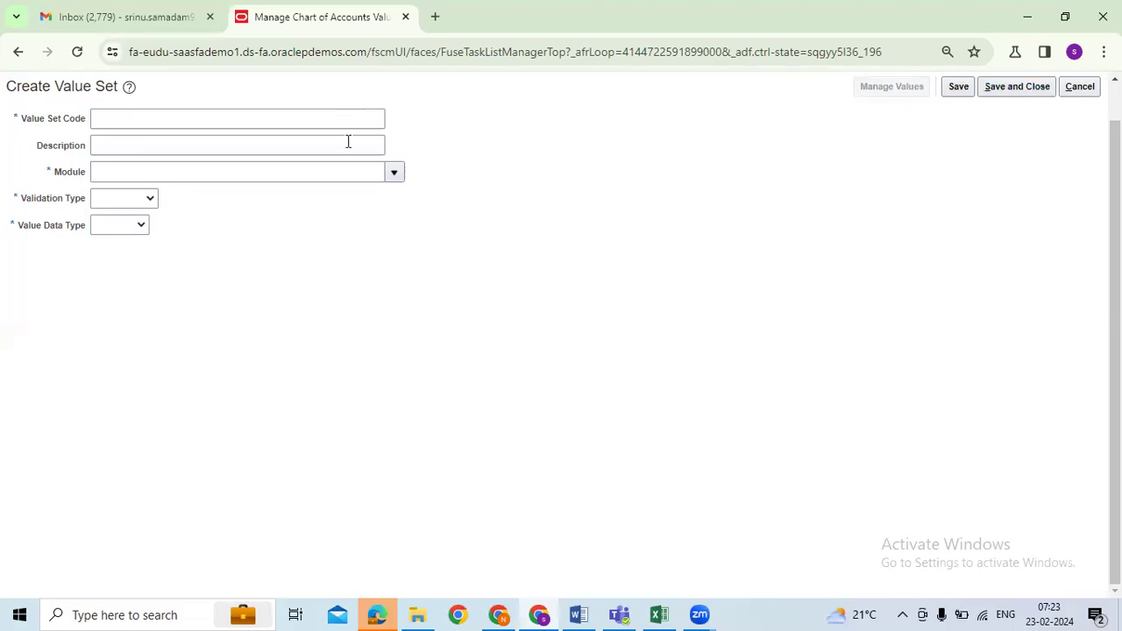
{"action": "left_click", "coordinate": [124, 123]}
{"action": "key", "text": "ctrl+v"}
{"action": "left_click_drag", "start_coordinate": [154, 121], "coordinate": [69, 126]}
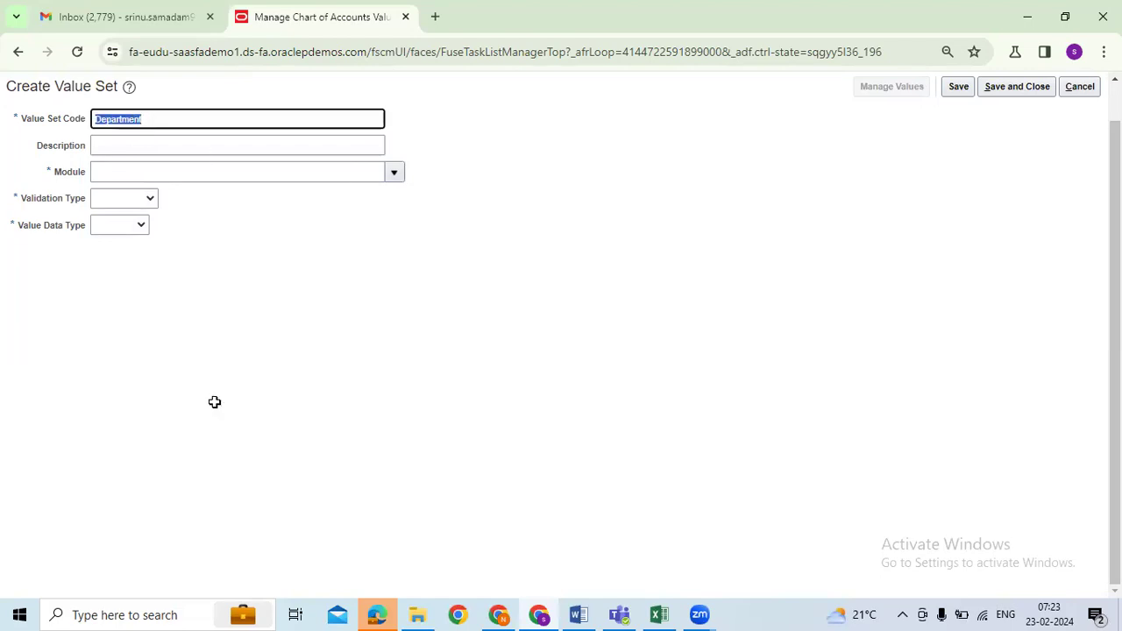
{"action": "key", "text": "alt+Tab"}
{"action": "left_click", "coordinate": [157, 479]}
{"action": "key", "text": "ctrl+c"}
{"action": "key", "text": "alt+Tab"}
{"action": "key", "text": "ctrl+v"}
{"action": "left_click_drag", "start_coordinate": [168, 119], "coordinate": [39, 125]}
{"action": "left_click", "coordinate": [137, 143]}
{"action": "key", "text": "ctrl+v"}
Step: Set General Ledger, Independent, Character Text, maximum length 2, then save and close
{"action": "left_click", "coordinate": [393, 179]}
{"action": "left_click", "coordinate": [142, 219]}
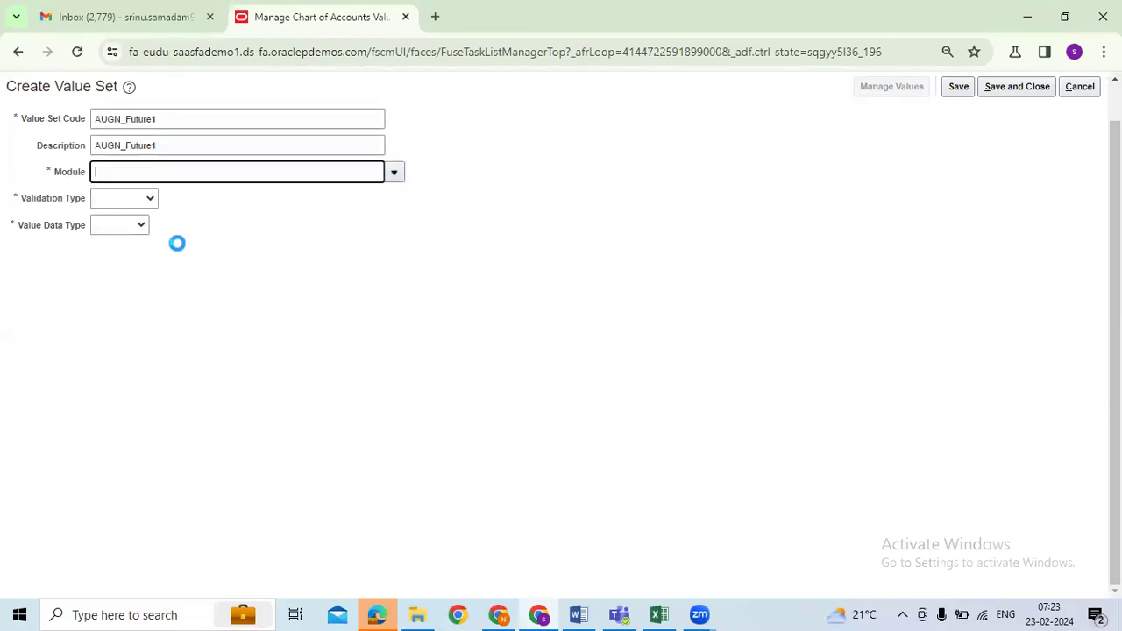
{"action": "left_click", "coordinate": [150, 200]}
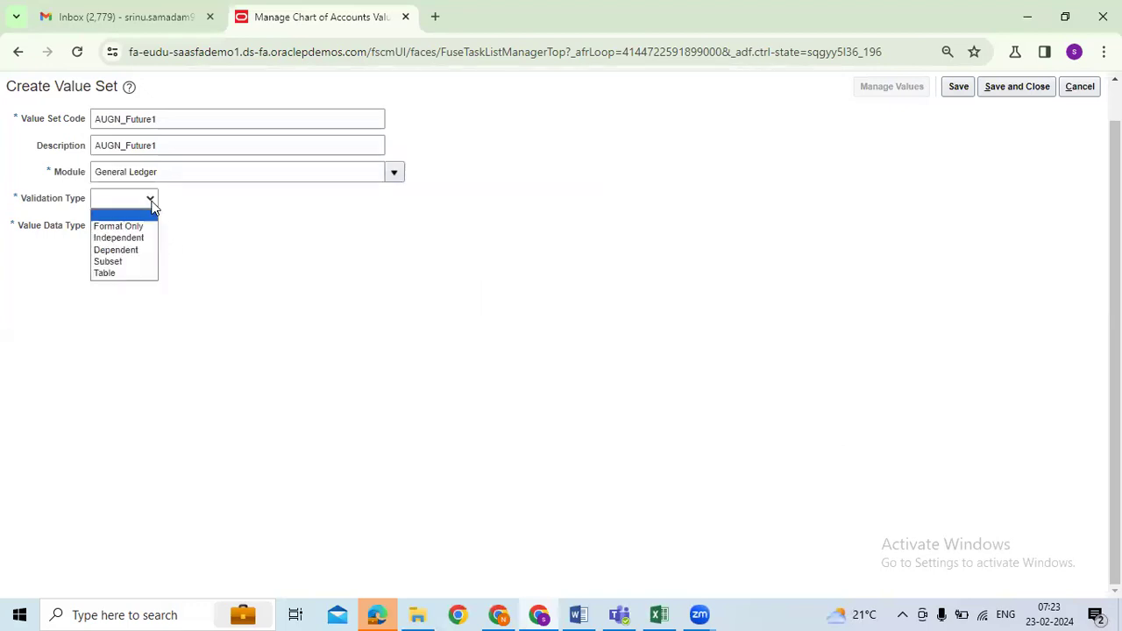
{"action": "left_click", "coordinate": [120, 238]}
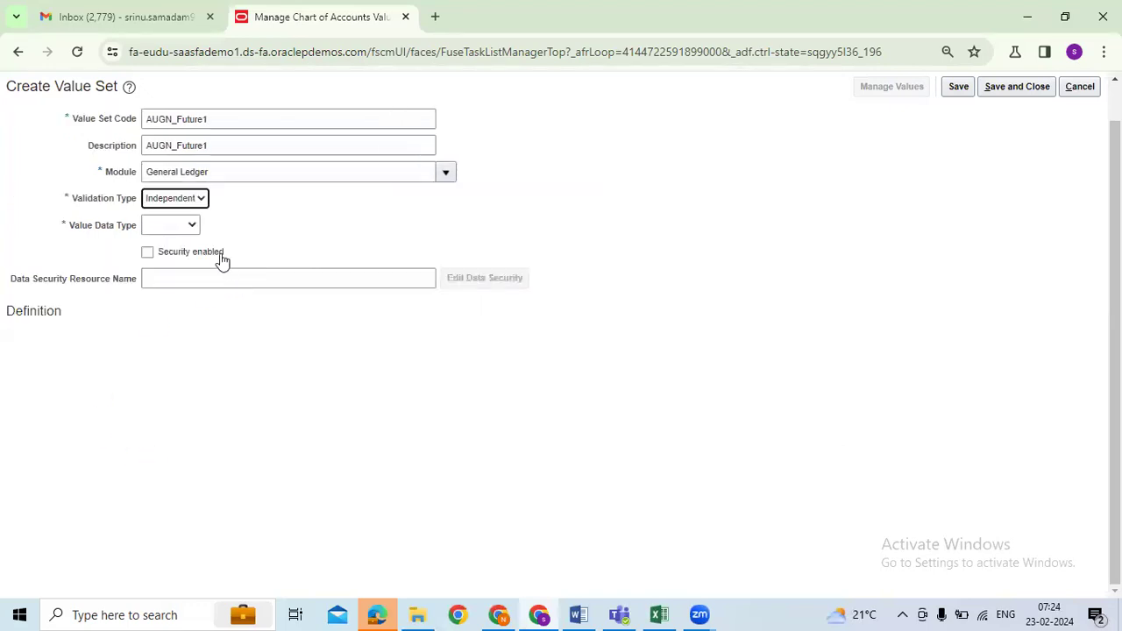
{"action": "left_click", "coordinate": [193, 228]}
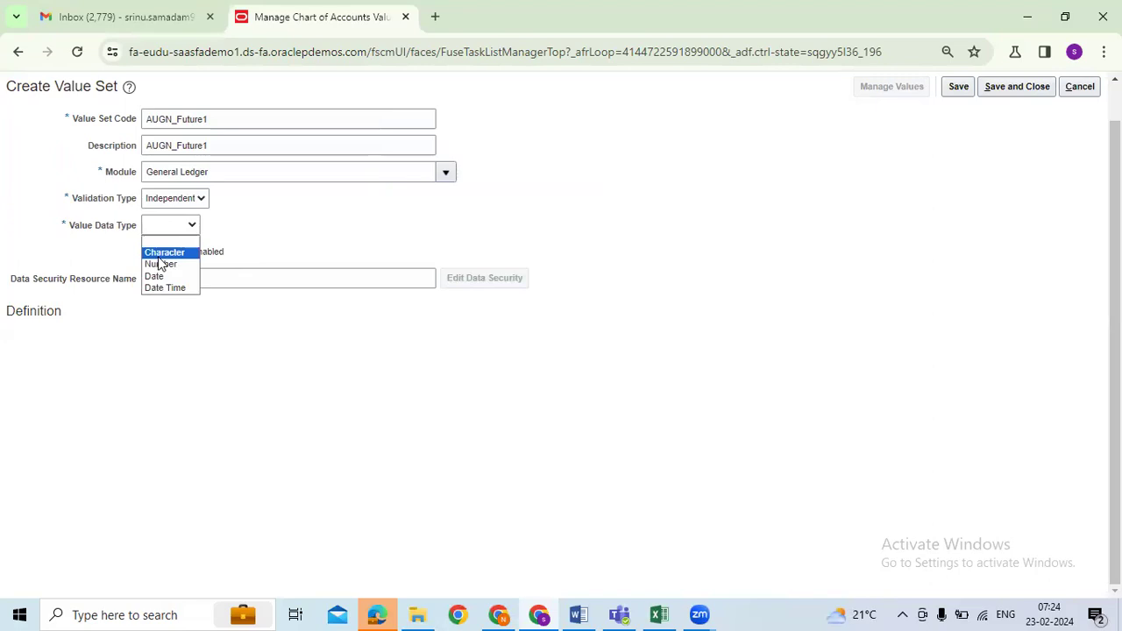
{"action": "left_click", "coordinate": [171, 253]}
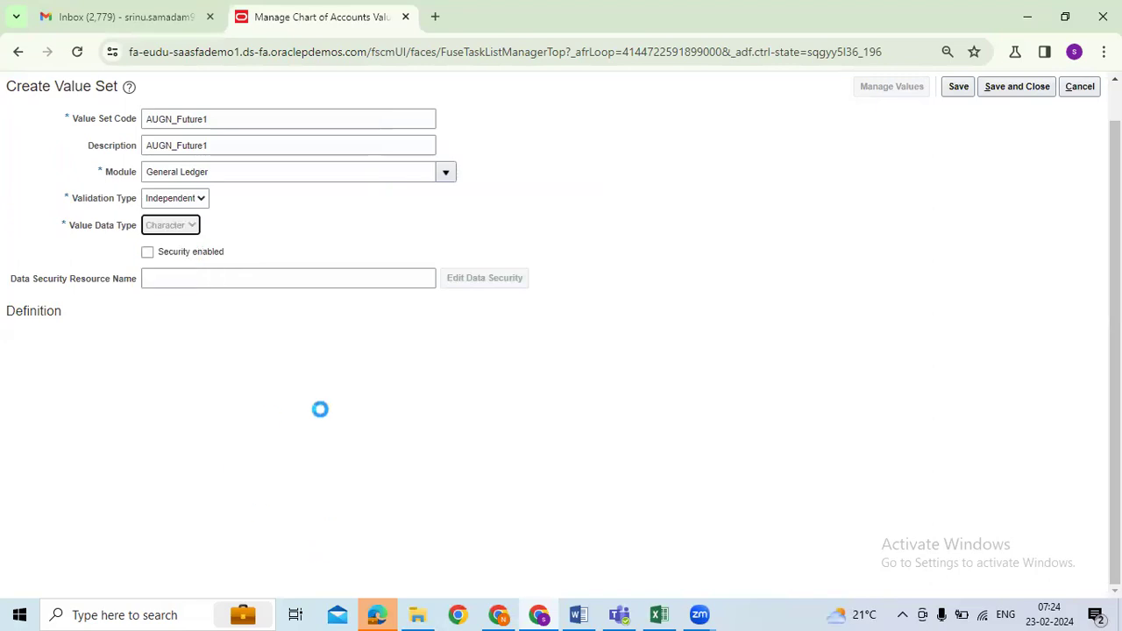
{"action": "left_click", "coordinate": [170, 341]}
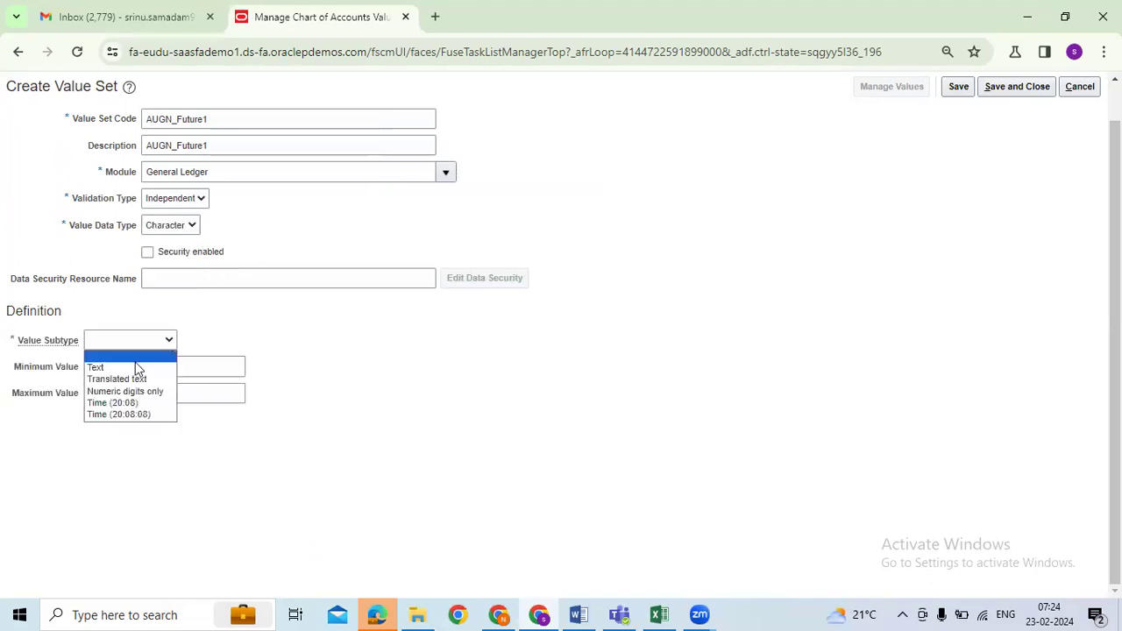
{"action": "left_click", "coordinate": [138, 367]}
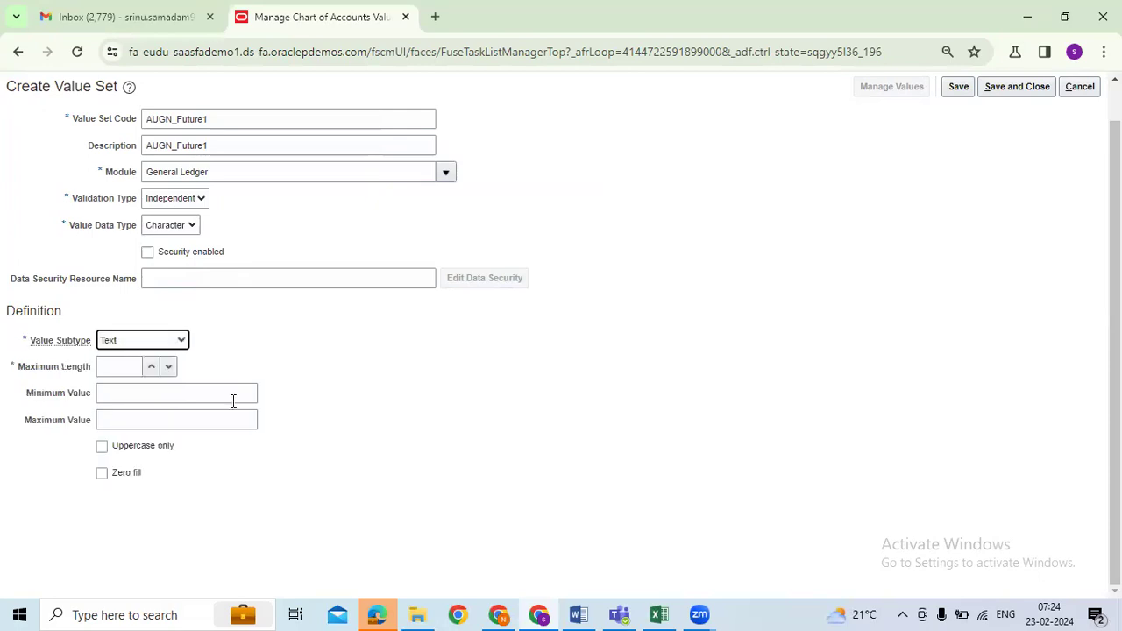
{"action": "left_click", "coordinate": [138, 368]}
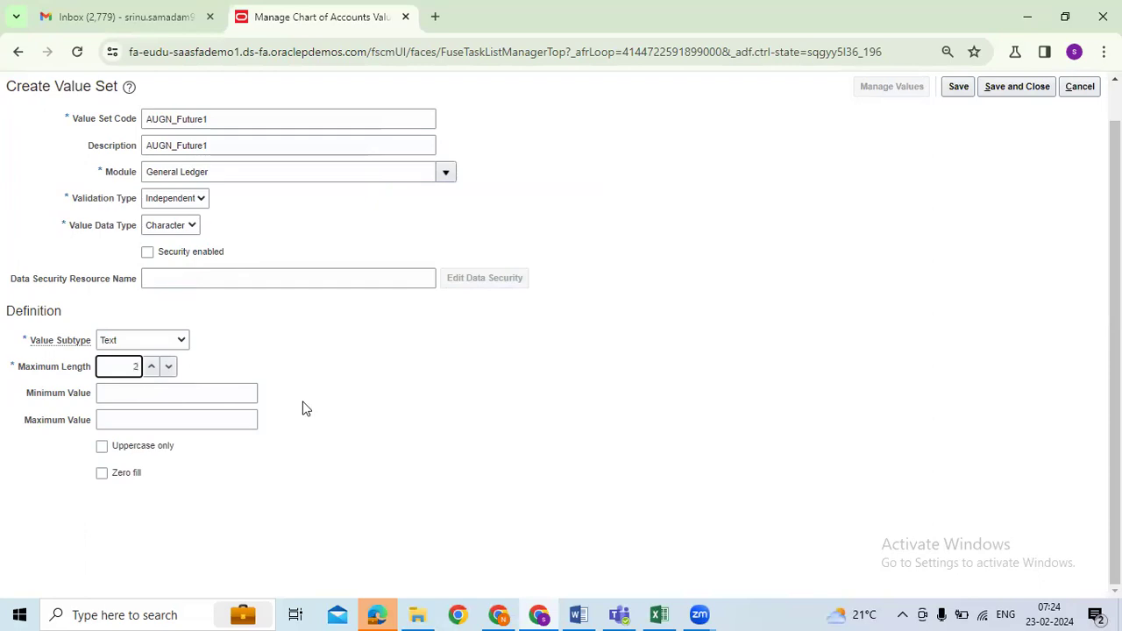
{"action": "left_click_drag", "start_coordinate": [28, 372], "coordinate": [138, 369]}
{"action": "left_click", "coordinate": [137, 369]}
{"action": "type", "text": "2"}
{"action": "left_click", "coordinate": [984, 88]}
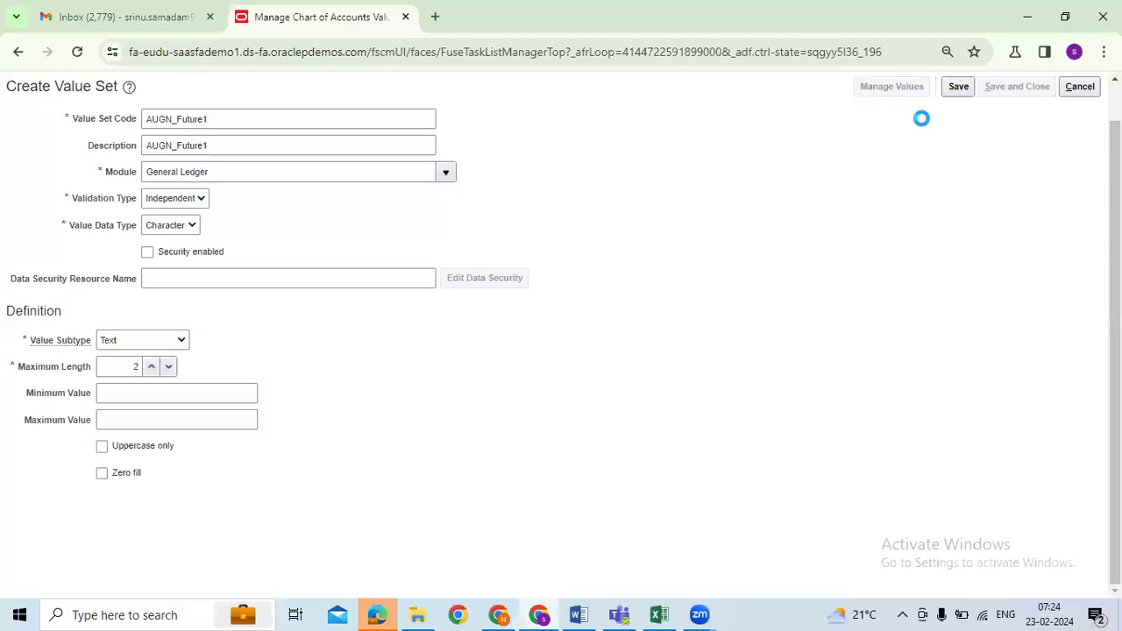
Step: Search value set codes for 'AUGN' to list all four AUGN value sets
{"action": "left_click", "coordinate": [229, 159]}
{"action": "left_click_drag", "start_coordinate": [151, 159], "coordinate": [742, 160]}
{"action": "key", "text": "BackSpace"}
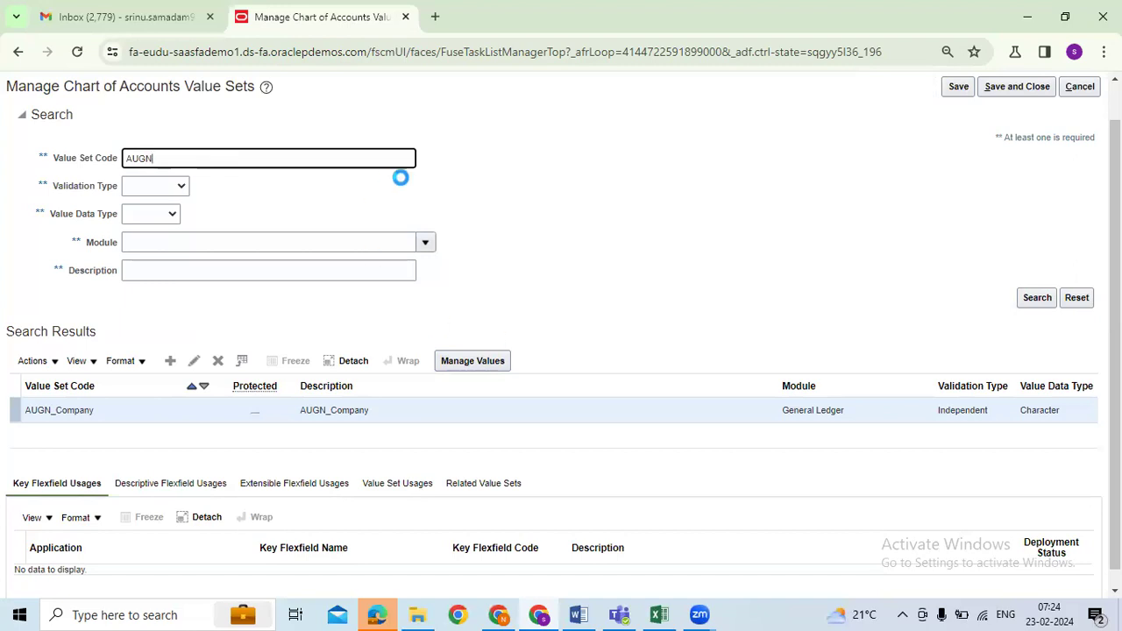
{"action": "key", "text": "Return"}
{"action": "left_click_drag", "start_coordinate": [155, 160], "coordinate": [127, 160]}
{"action": "scroll", "coordinate": [979, 420], "scroll_direction": "down", "scroll_amount": 1}
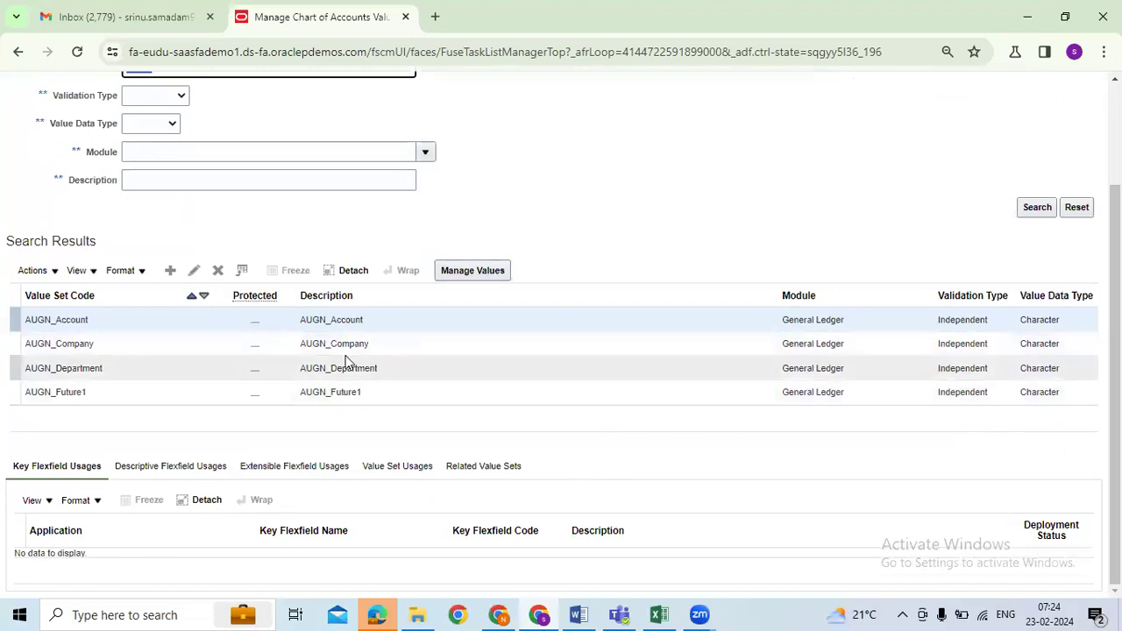
Step: Open the AUGN_Company value set for editing
{"action": "left_click", "coordinate": [944, 343]}
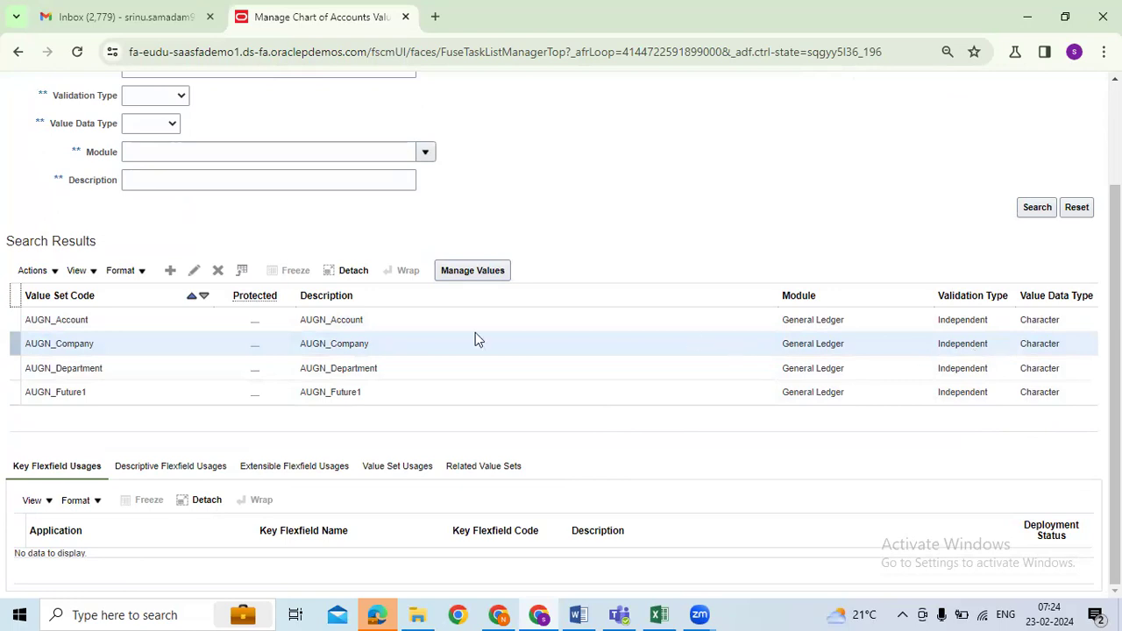
{"action": "left_click", "coordinate": [405, 341]}
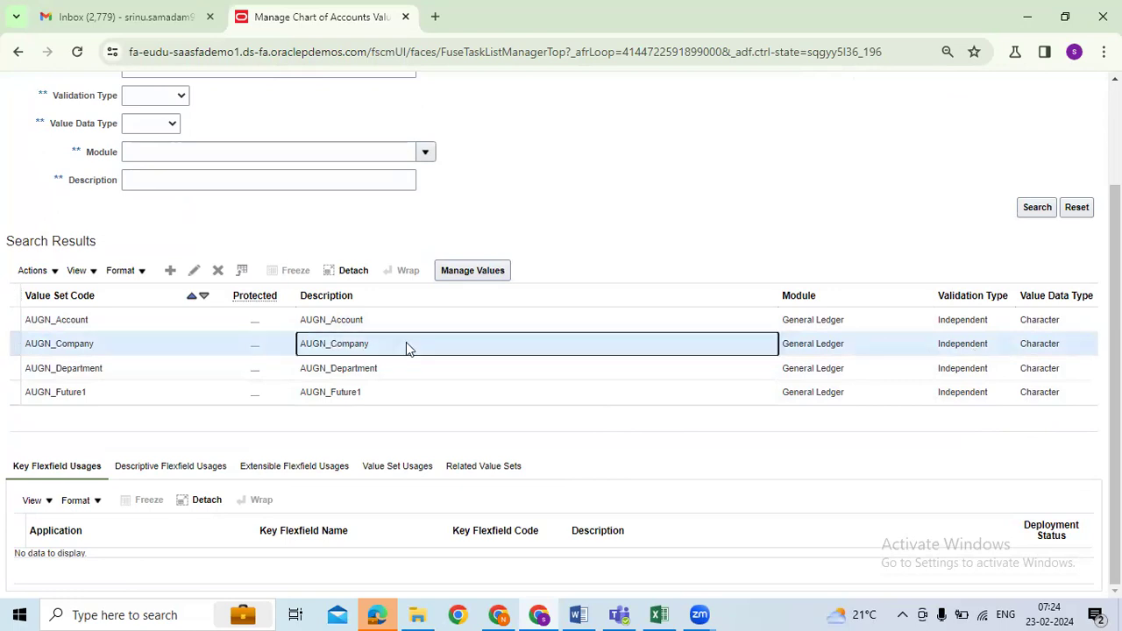
{"action": "left_click", "coordinate": [195, 271]}
{"action": "scroll", "coordinate": [524, 402], "scroll_direction": "up", "scroll_amount": 1}
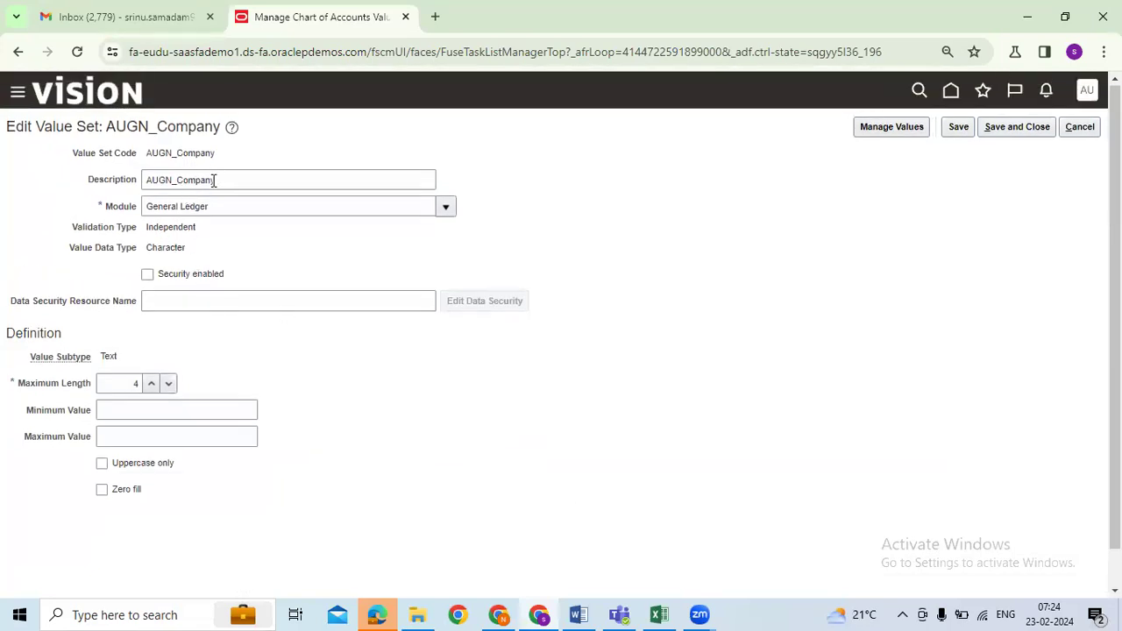
{"action": "left_click_drag", "start_coordinate": [146, 229], "coordinate": [272, 268]}
{"action": "left_click", "coordinate": [485, 383]}
{"action": "left_click_drag", "start_coordinate": [147, 227], "coordinate": [202, 237]}
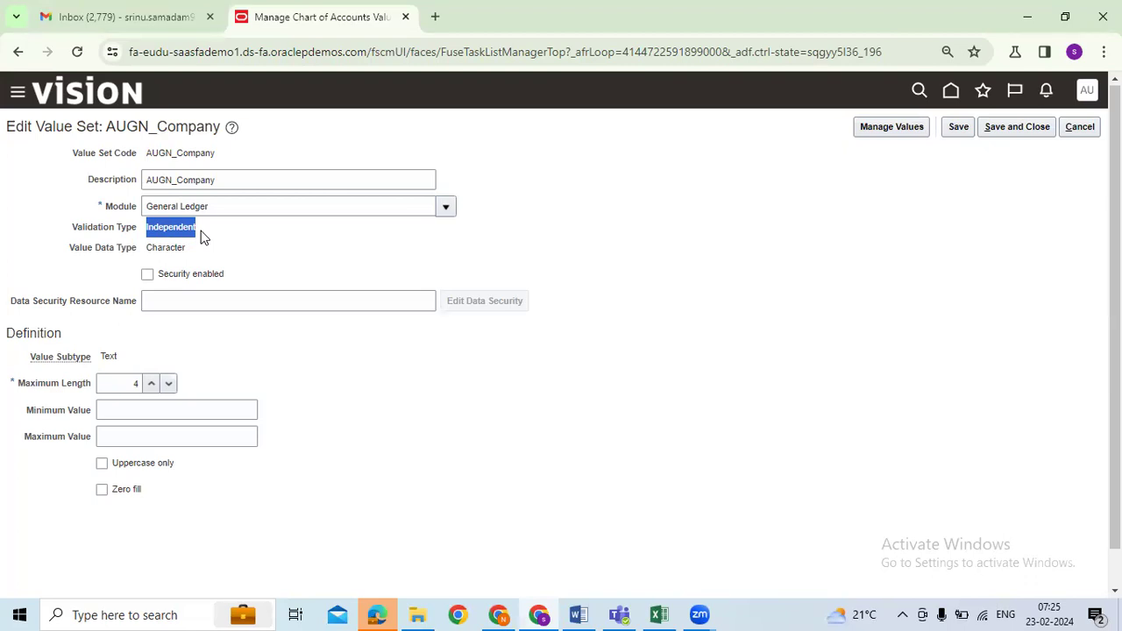
{"action": "left_click", "coordinate": [202, 237]}
{"action": "left_click_drag", "start_coordinate": [197, 227], "coordinate": [149, 226]}
{"action": "left_click", "coordinate": [149, 227]}
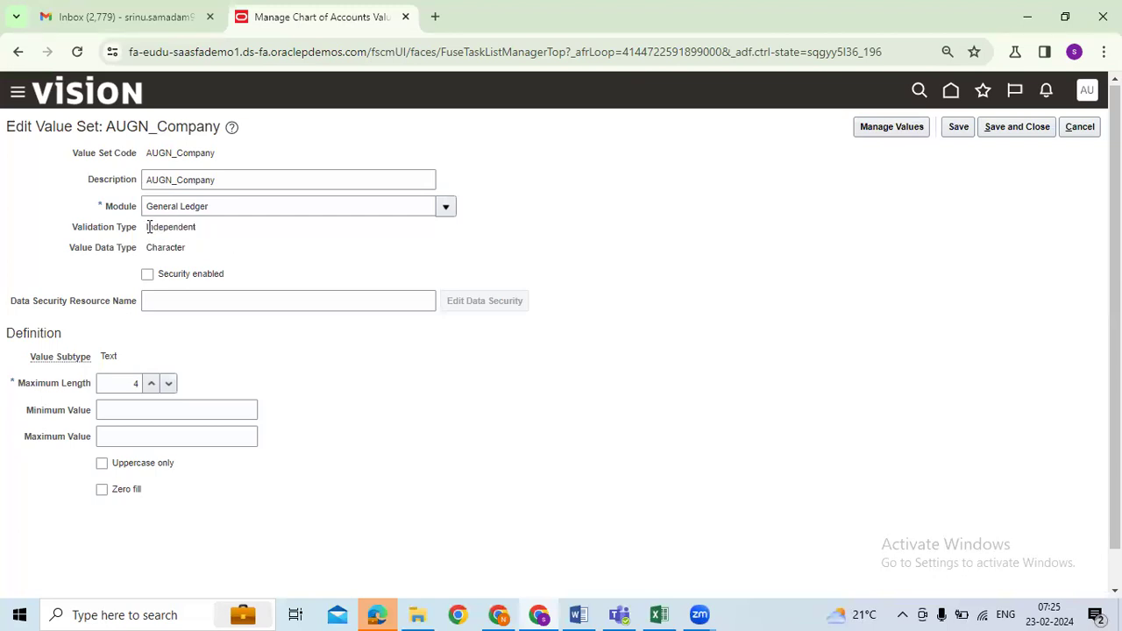
{"action": "left_click_drag", "start_coordinate": [149, 226], "coordinate": [203, 228]}
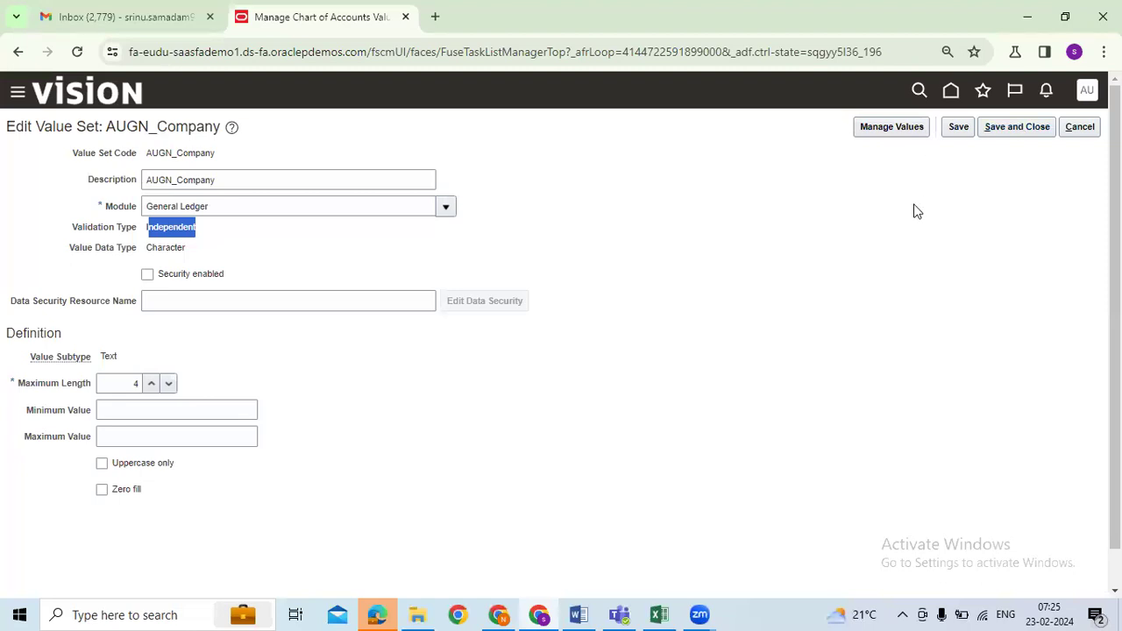
{"action": "left_click", "coordinate": [836, 291]}
{"action": "left_click_drag", "start_coordinate": [141, 233], "coordinate": [218, 206]}
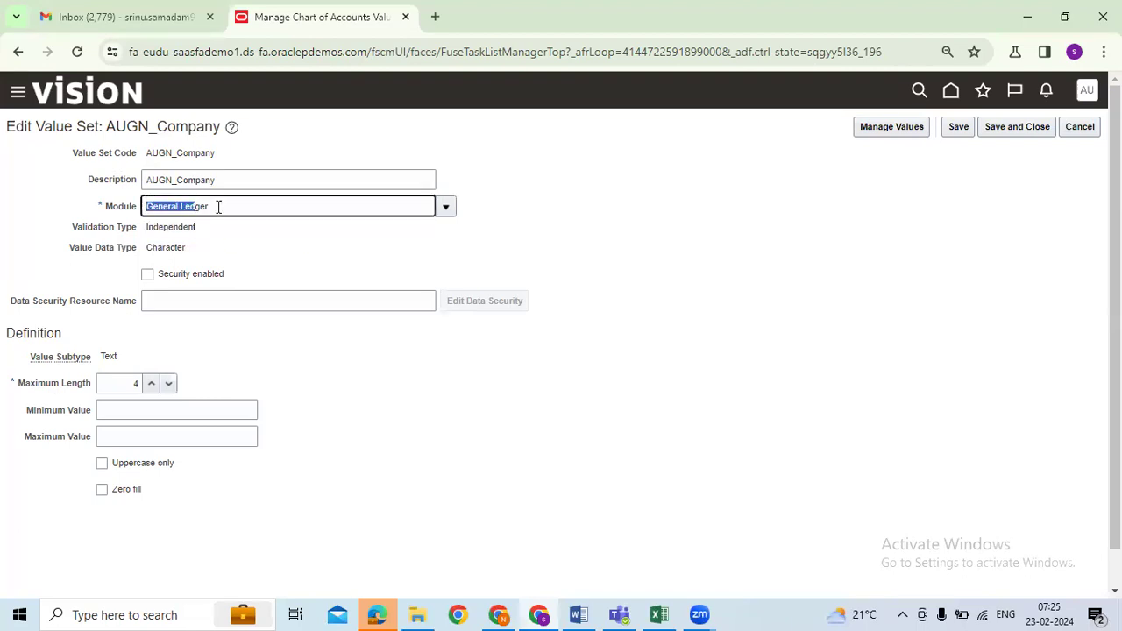
{"action": "left_click", "coordinate": [526, 253]}
{"action": "left_click", "coordinate": [226, 180]}
{"action": "left_click_drag", "start_coordinate": [258, 182], "coordinate": [145, 181]}
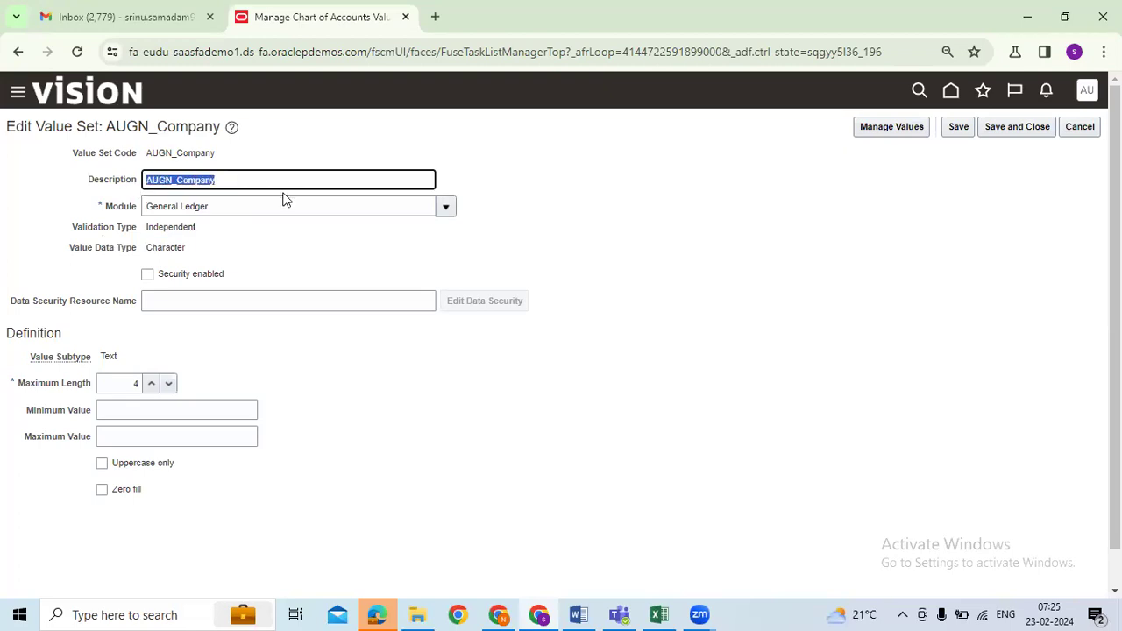
{"action": "left_click_drag", "start_coordinate": [249, 181], "coordinate": [29, 158]}
{"action": "left_click", "coordinate": [135, 383]}
{"action": "double_click", "coordinate": [137, 383]}
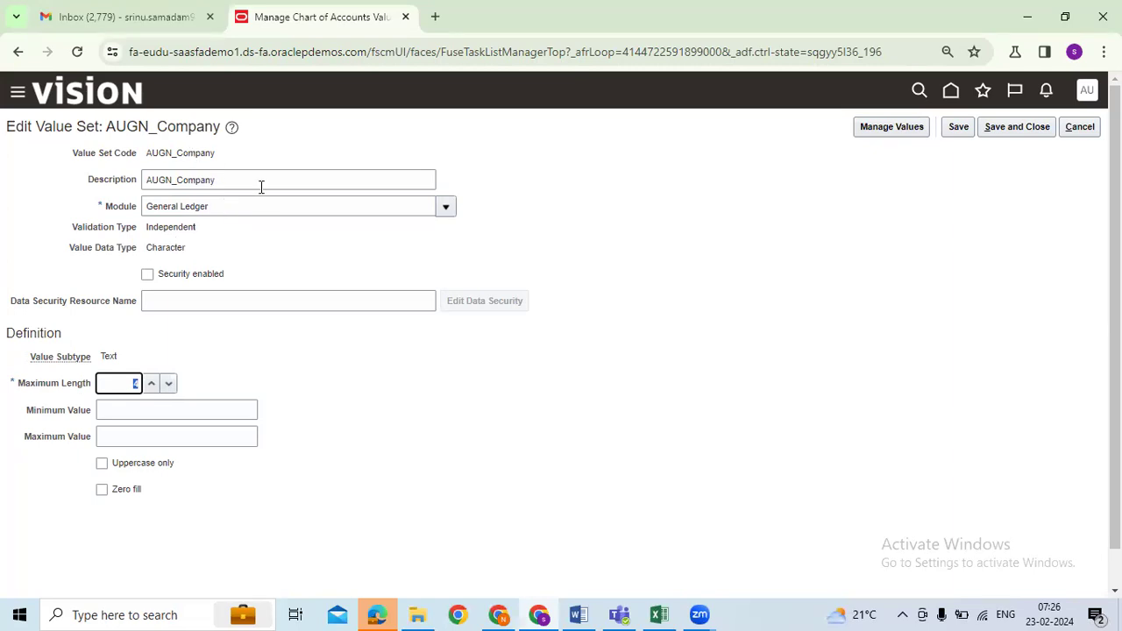
Step: Set AUGN_Company's description back to AUGN_Company, then save and close the value set
{"action": "left_click_drag", "start_coordinate": [261, 184], "coordinate": [143, 180]}
{"action": "type", "text": "DO No"}
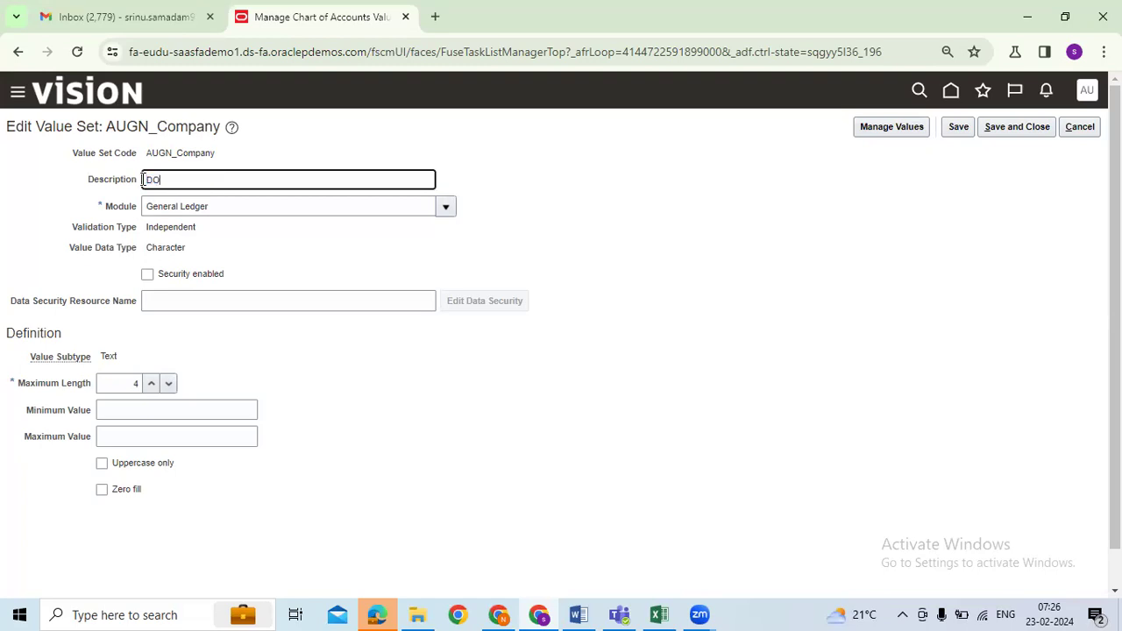
{"action": "key", "text": "BackSpace"}
{"action": "key", "text": "BackSpace"}
{"action": "key", "text": "BackSpace"}
{"action": "key", "text": "BackSpace"}
{"action": "left_click_drag", "start_coordinate": [215, 153], "coordinate": [145, 153]}
{"action": "key", "text": "ctrl+c"}
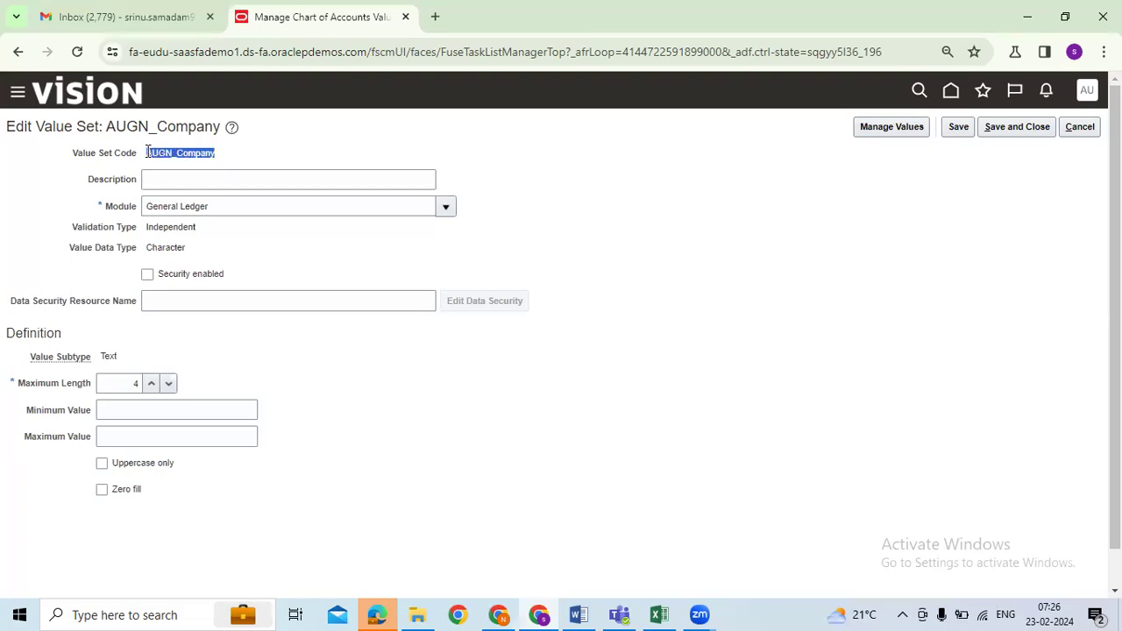
{"action": "left_click", "coordinate": [200, 186]}
{"action": "key", "text": "ctrl+v"}
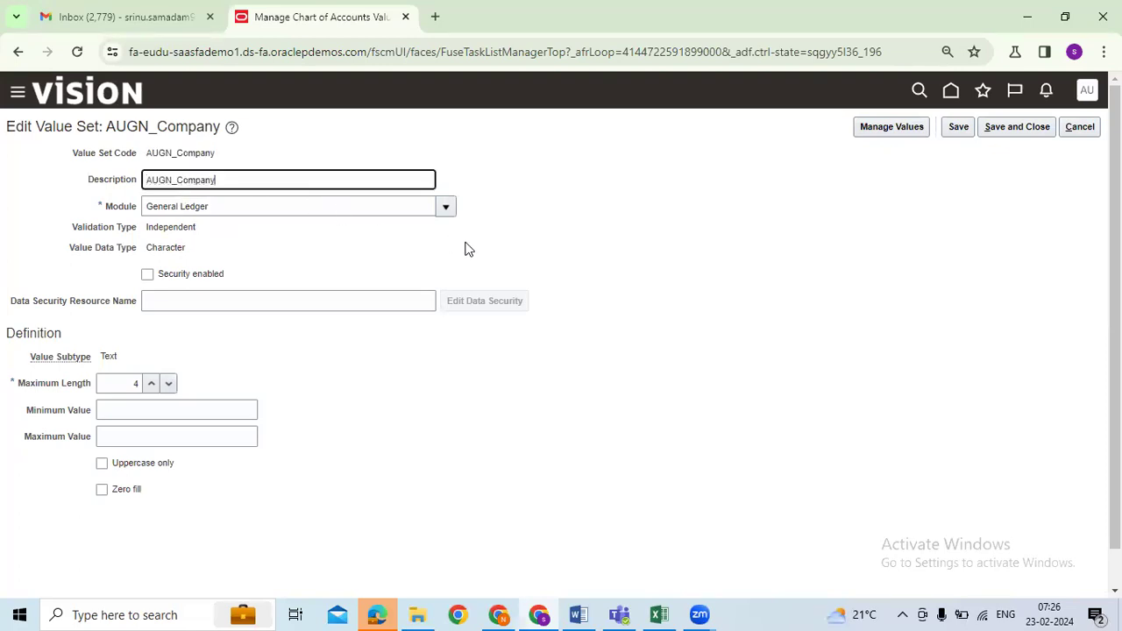
{"action": "left_click", "coordinate": [959, 129]}
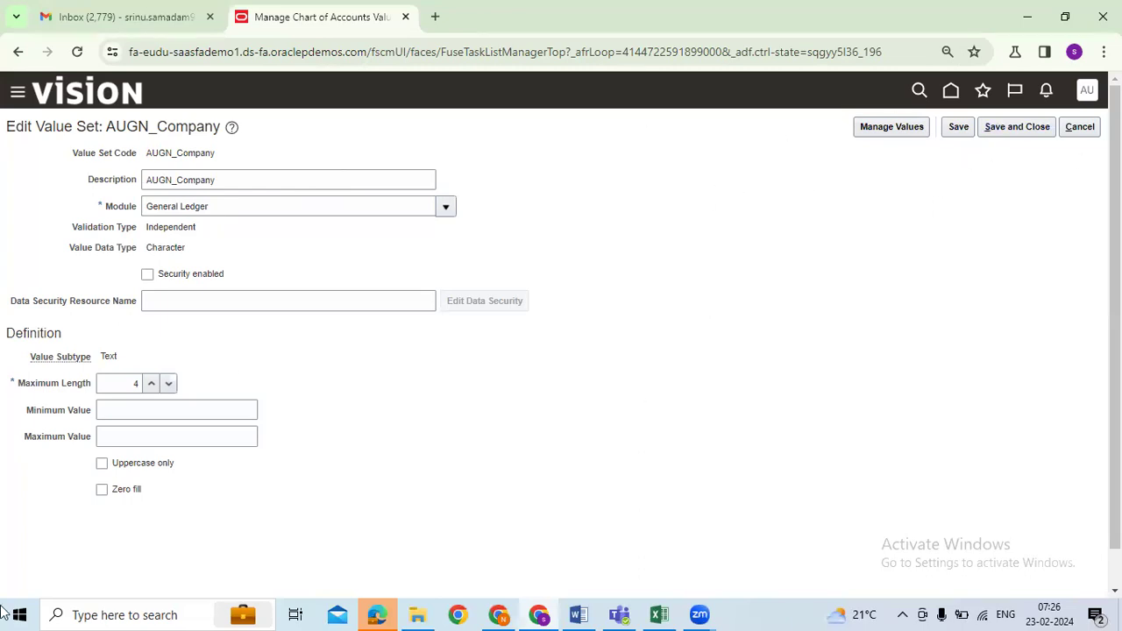
{"action": "left_click", "coordinate": [1038, 128]}
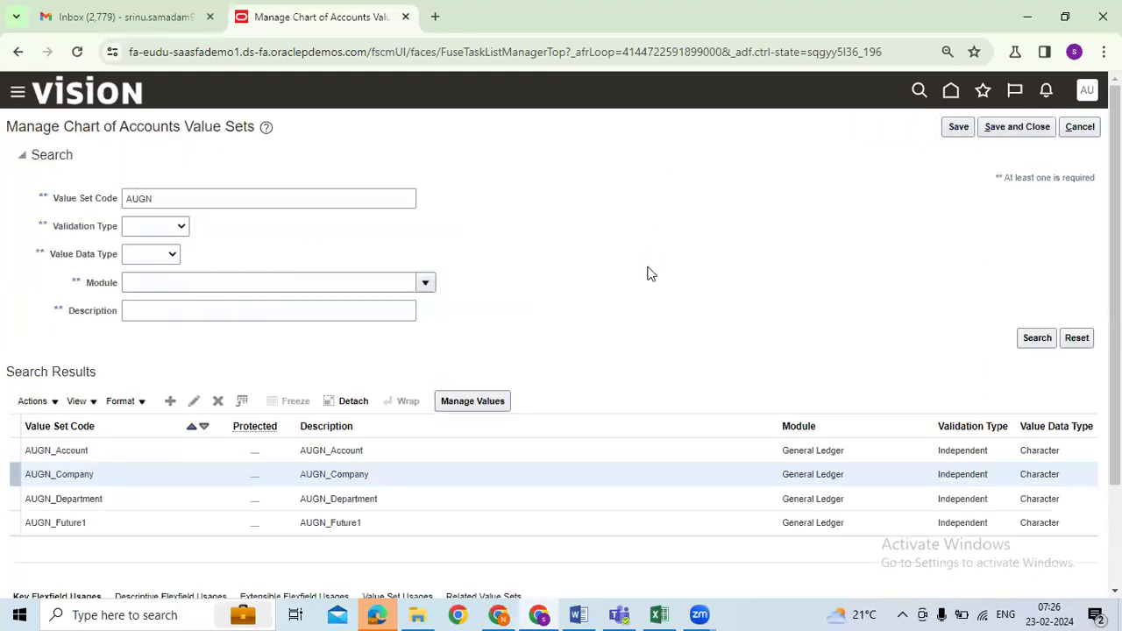
{"action": "scroll", "coordinate": [562, 450], "scroll_direction": "down", "scroll_amount": 1}
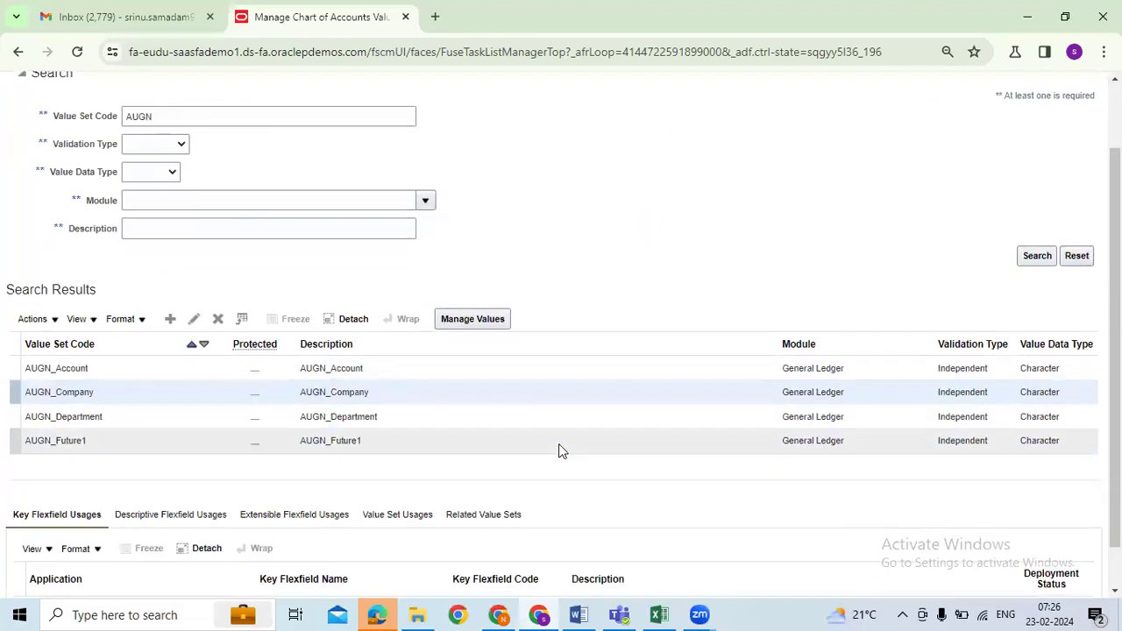
{"action": "scroll", "coordinate": [559, 450], "scroll_direction": "down", "scroll_amount": 1}
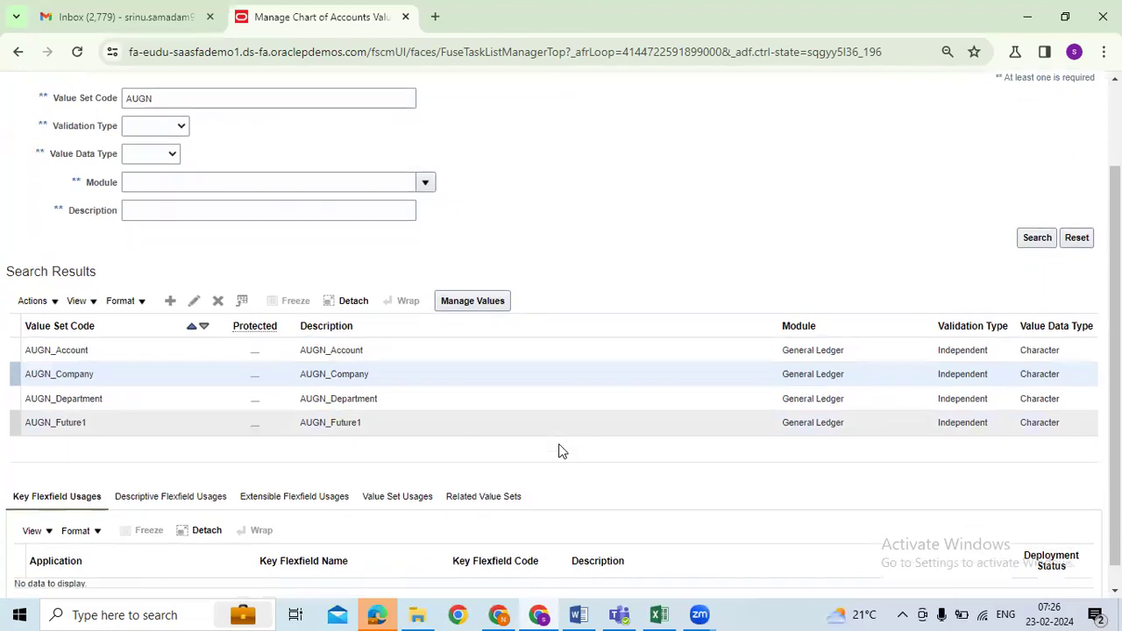
{"action": "scroll", "coordinate": [758, 145], "scroll_direction": "up", "scroll_amount": 2}
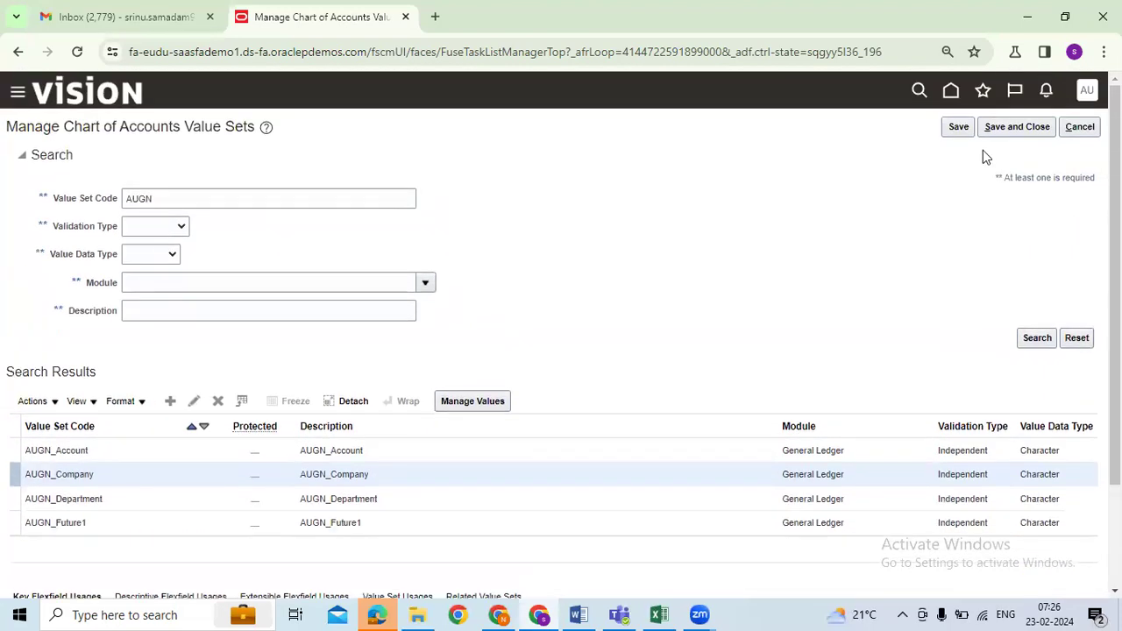
{"action": "left_click", "coordinate": [958, 126]}
{"action": "left_click", "coordinate": [197, 403]}
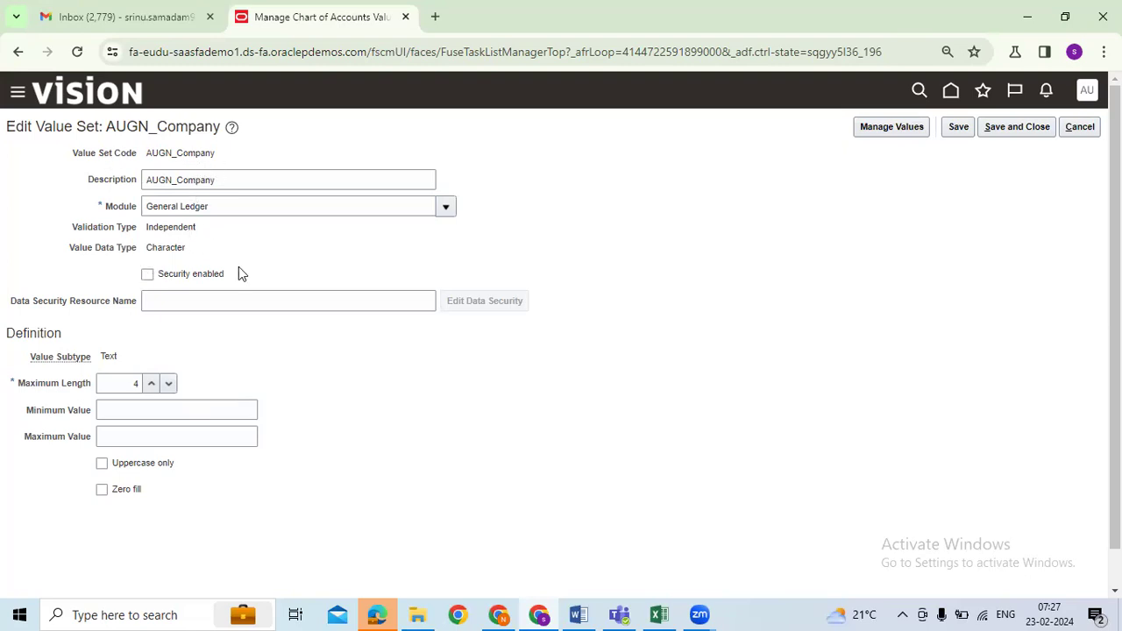
{"action": "left_click", "coordinate": [997, 128]}
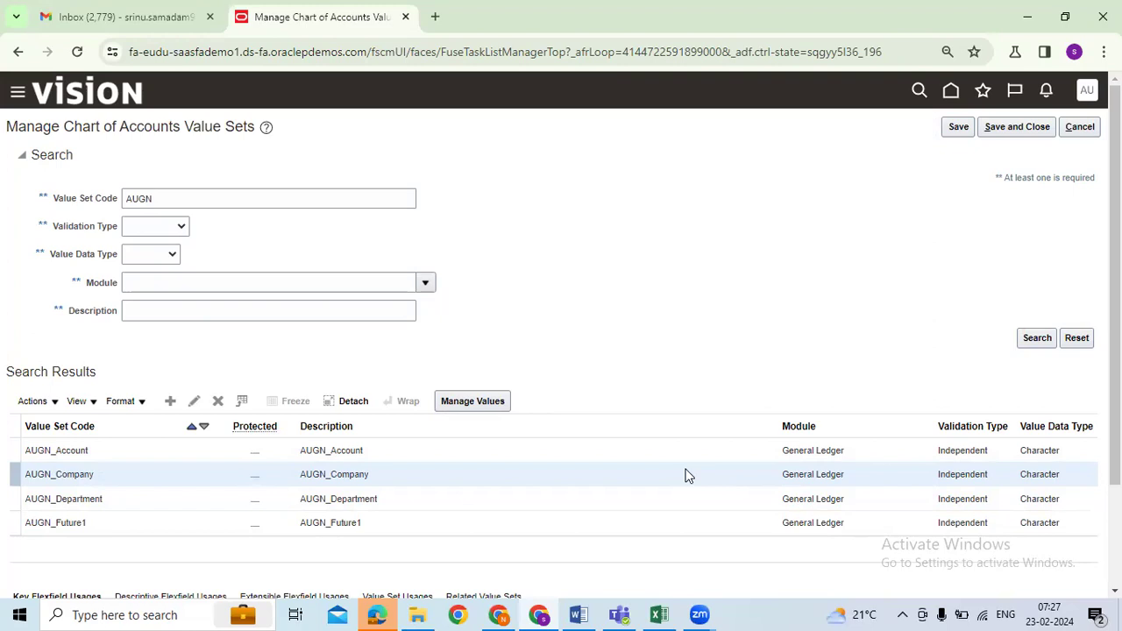
Step: Return to the Excel GL Topics sheet and select cell D6 for Create Value Sets
{"action": "left_click", "coordinate": [659, 614]}
{"action": "scroll", "coordinate": [483, 375], "scroll_direction": "up", "scroll_amount": 3}
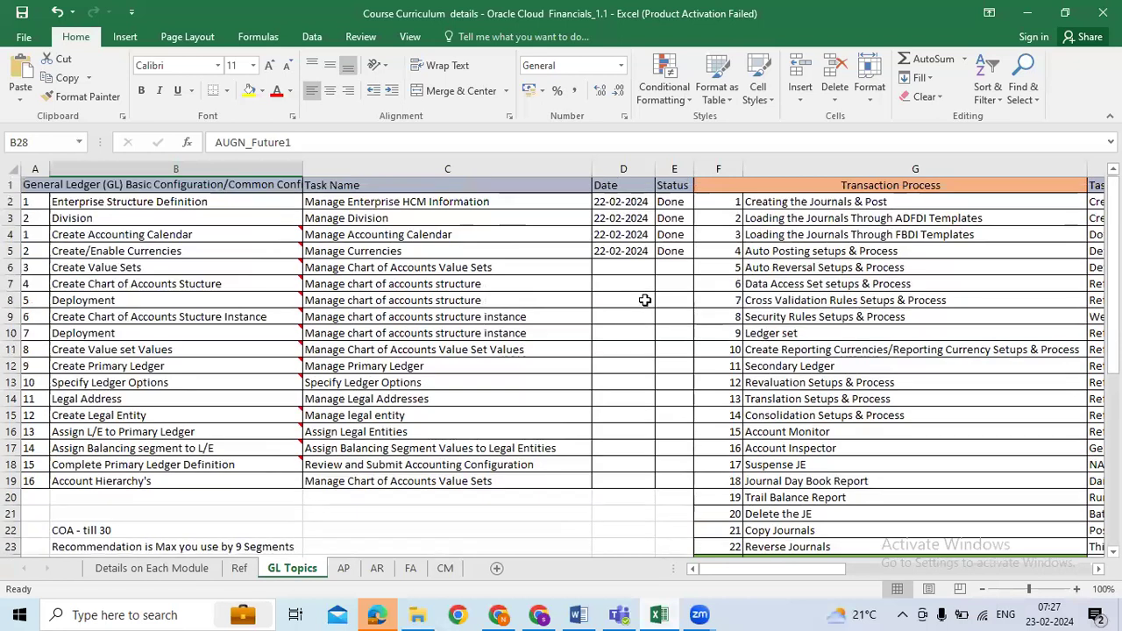
{"action": "left_click", "coordinate": [628, 268]}
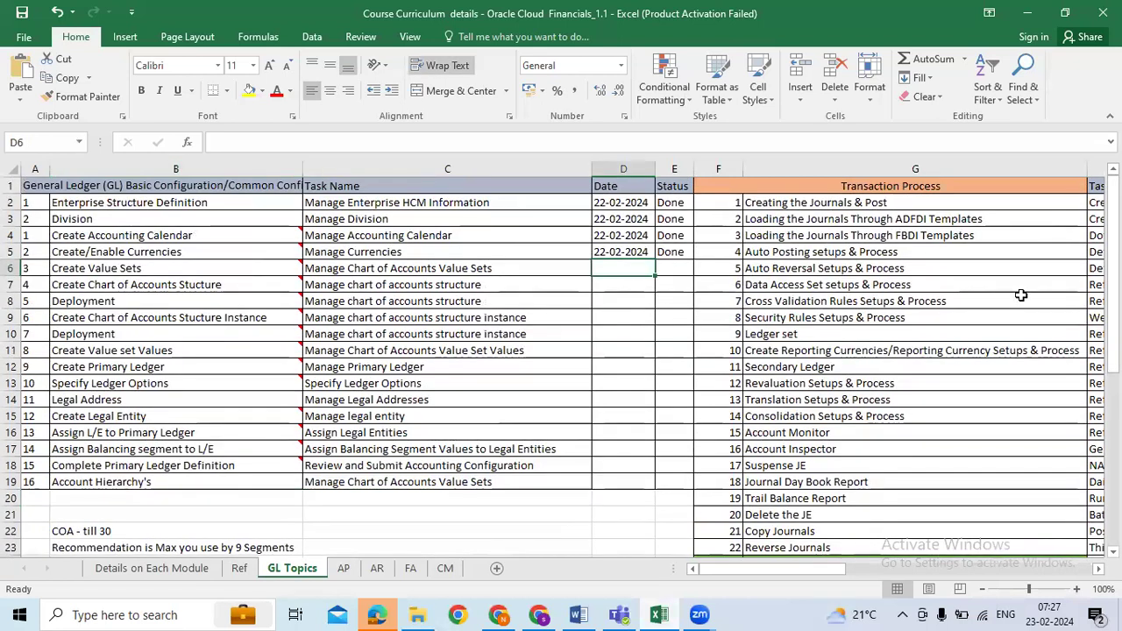